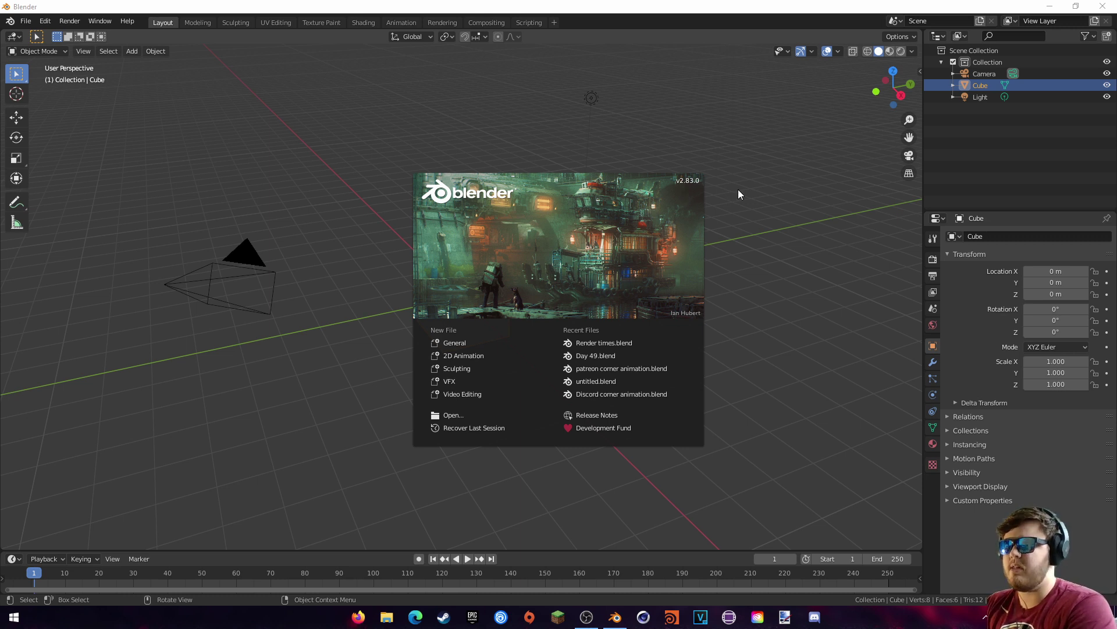
# - Enable snapping and raise the cube 1 m along Z
pyautogui.click(716, 192)
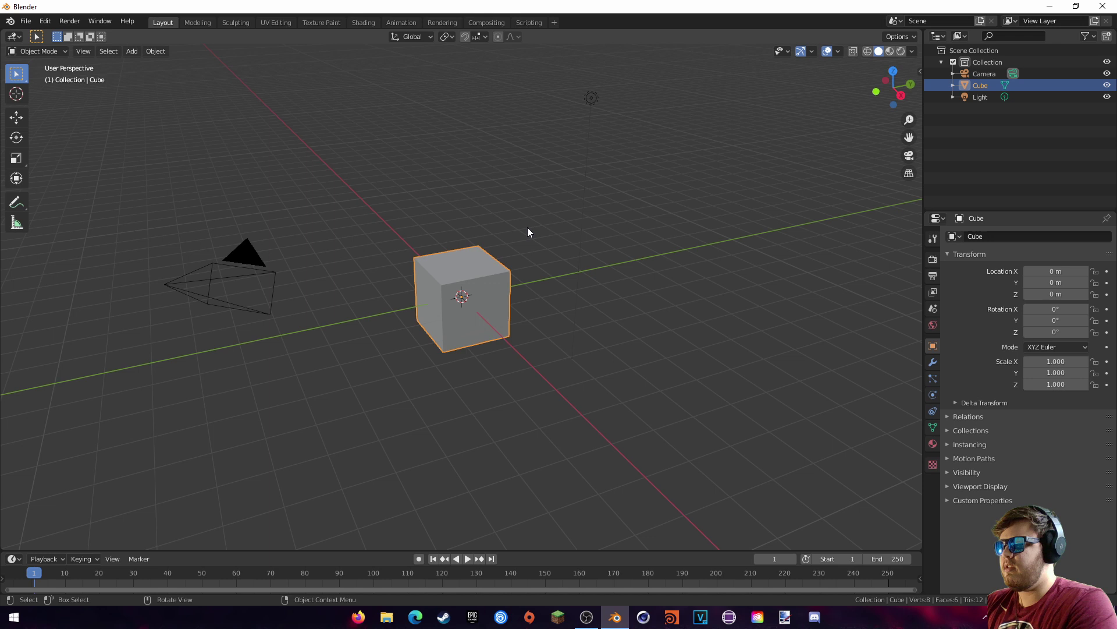
pyautogui.click(464, 37)
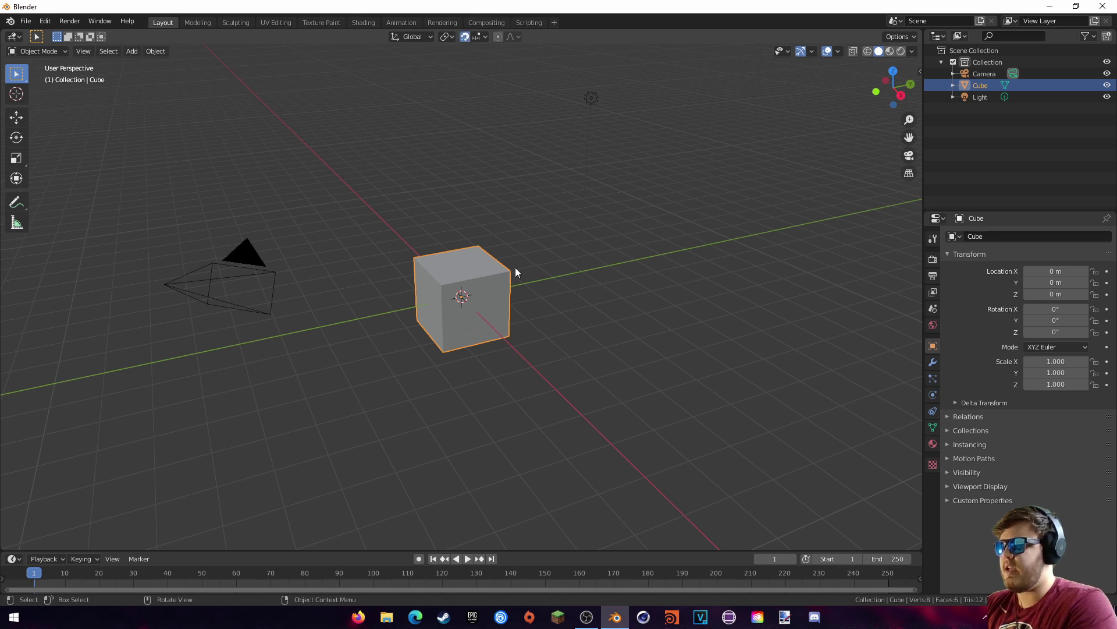
pyautogui.press('g')
pyautogui.press('z')
pyautogui.click(518, 247)
pyautogui.moveTo(518, 247); pyautogui.dragTo(567, 246, button='middle')
# - Add a ground plane scaled up to about 23
pyautogui.hotkey('shift', 'a')
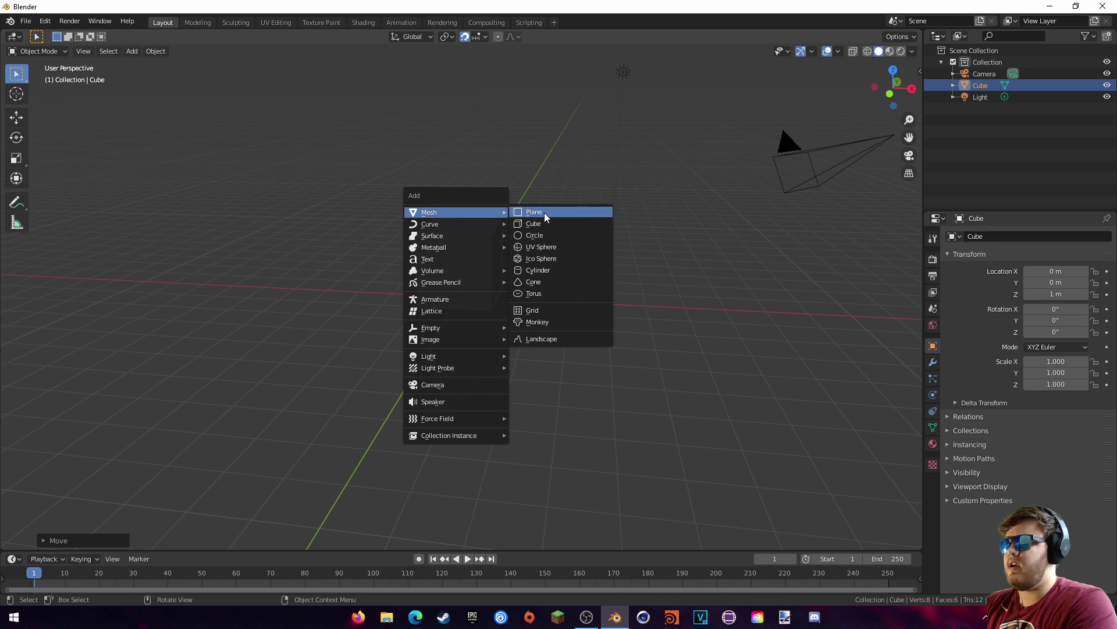
pyautogui.click(544, 211)
pyautogui.press('s')
pyautogui.scroll(-5, 632, 191)
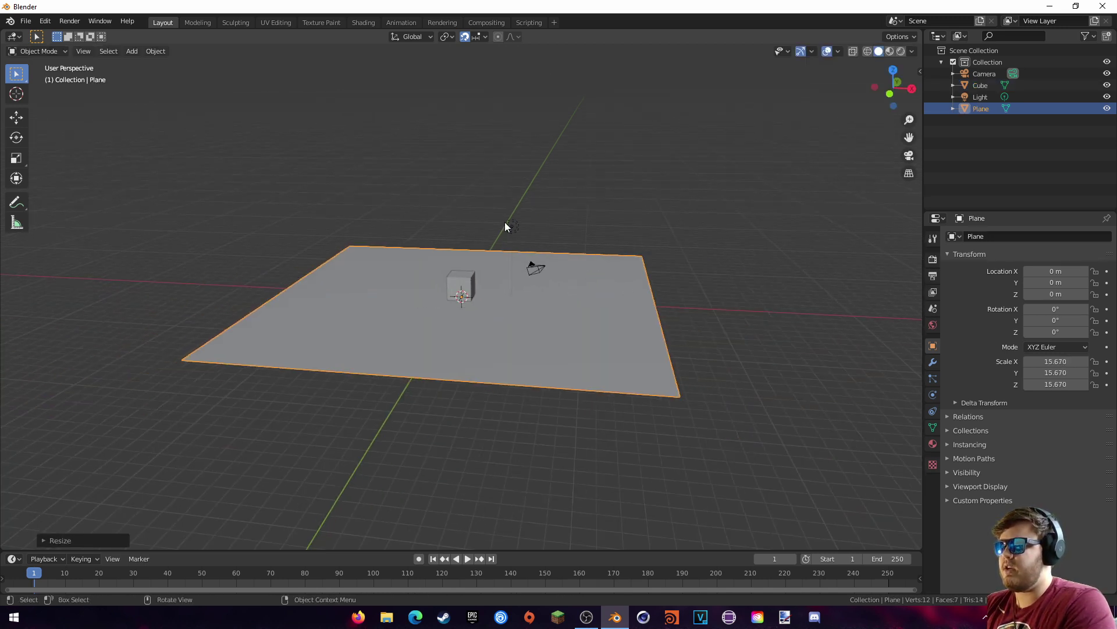
pyautogui.click(645, 182)
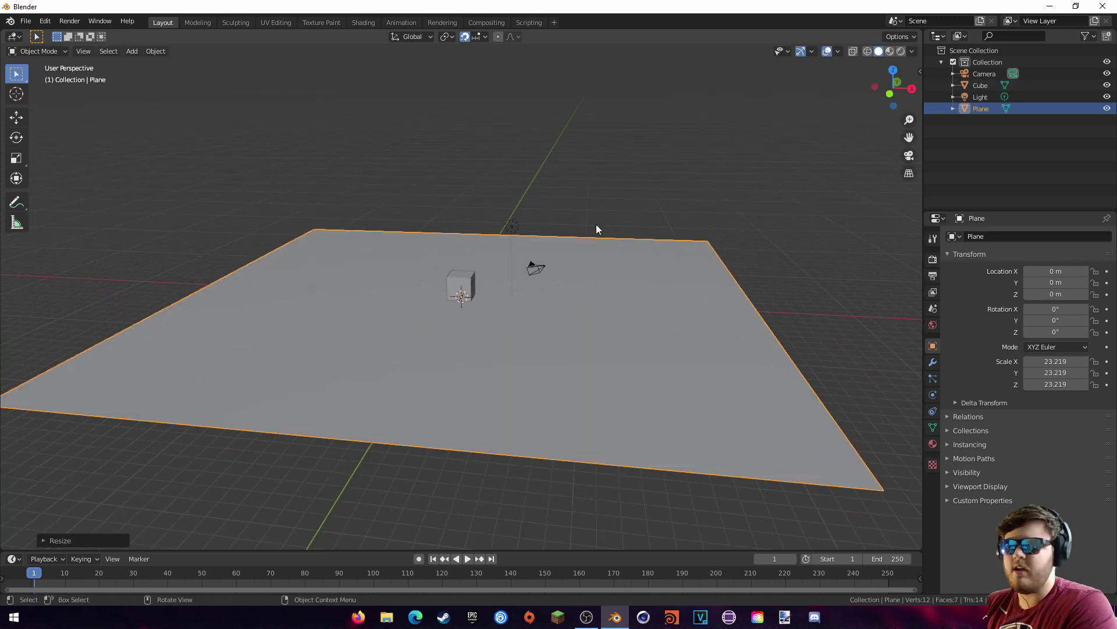
pyautogui.scroll(4, 587, 236)
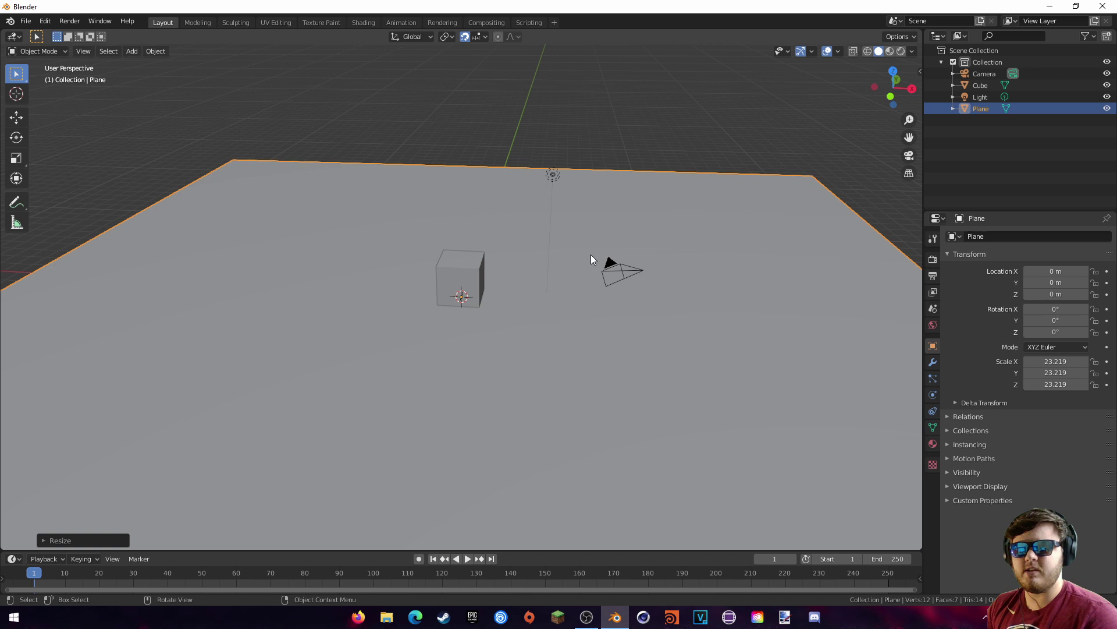
# - Stretch the cube to 1.772 along the X axis
pyautogui.click(469, 265)
pyautogui.scroll(3, 538, 230)
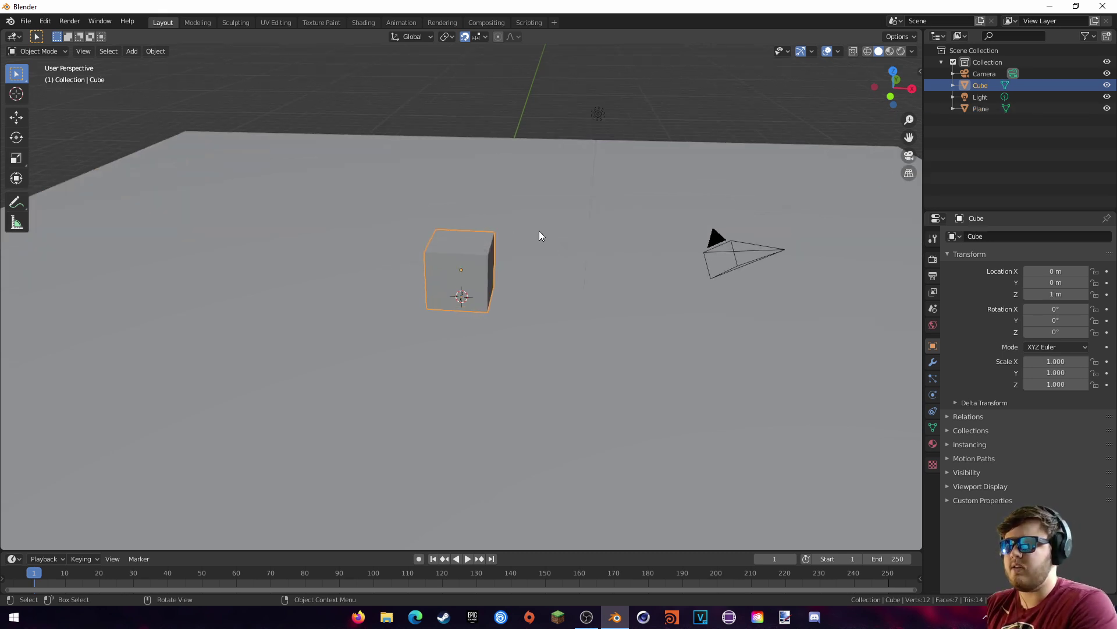
pyautogui.scroll(2, 542, 218)
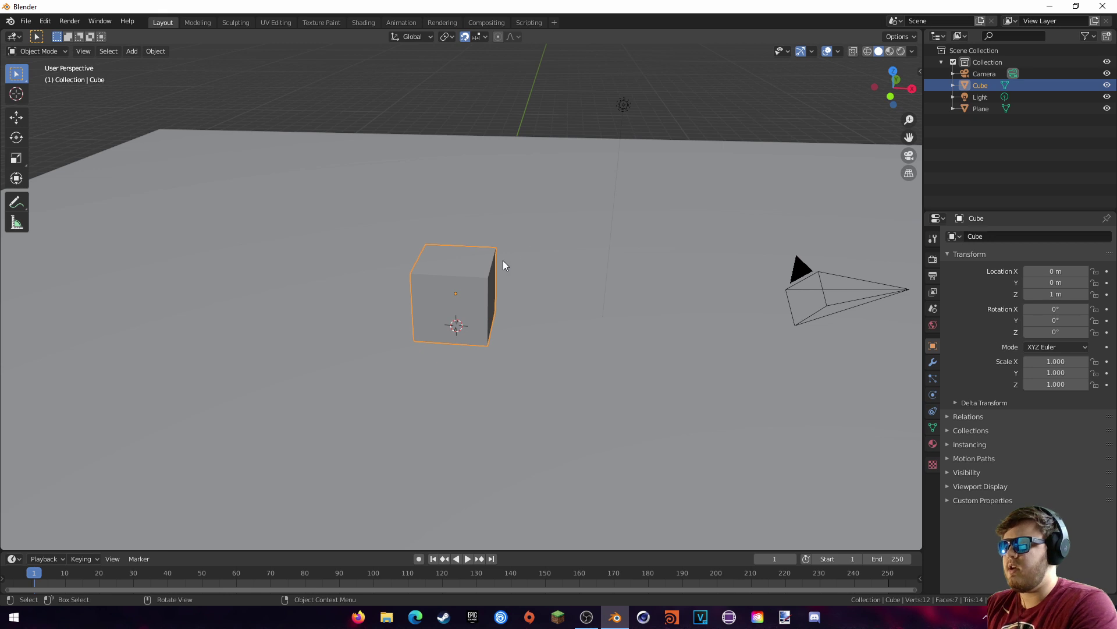
pyautogui.press('s')
pyautogui.press('x')
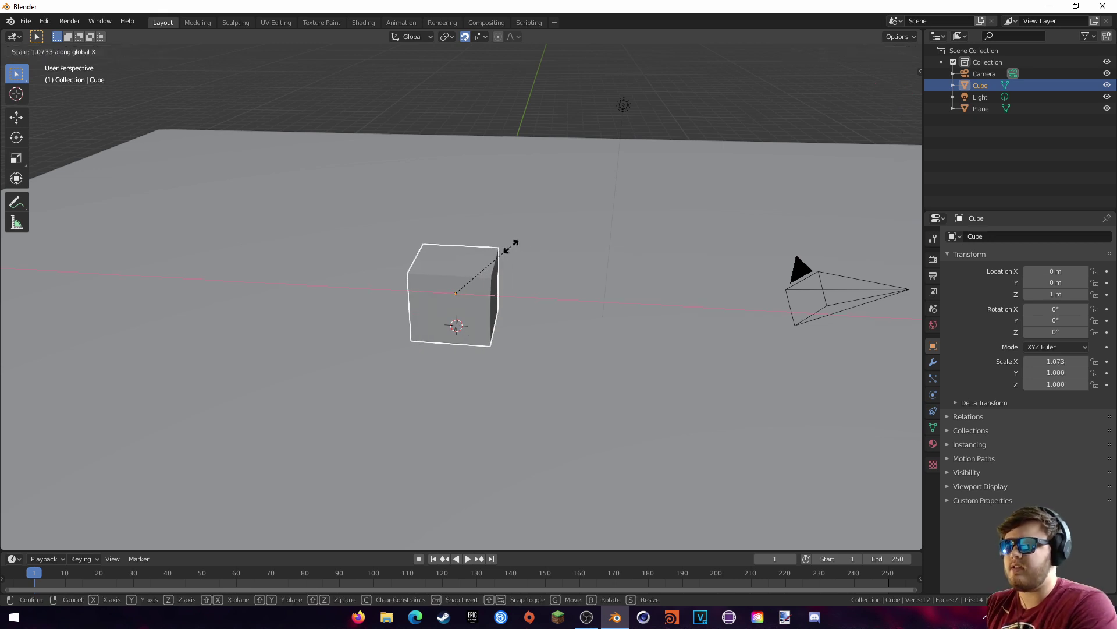
pyautogui.click(562, 243)
pyautogui.moveTo(505, 269)
pyautogui.mouseDown(button='middle')
pyautogui.moveTo(521, 247)
pyautogui.moveTo(501, 247)
pyautogui.moveTo(518, 254)
pyautogui.mouseUp(button='middle')
# - Create a new collection and name it 'Non-physics'
pyautogui.click(620, 103)
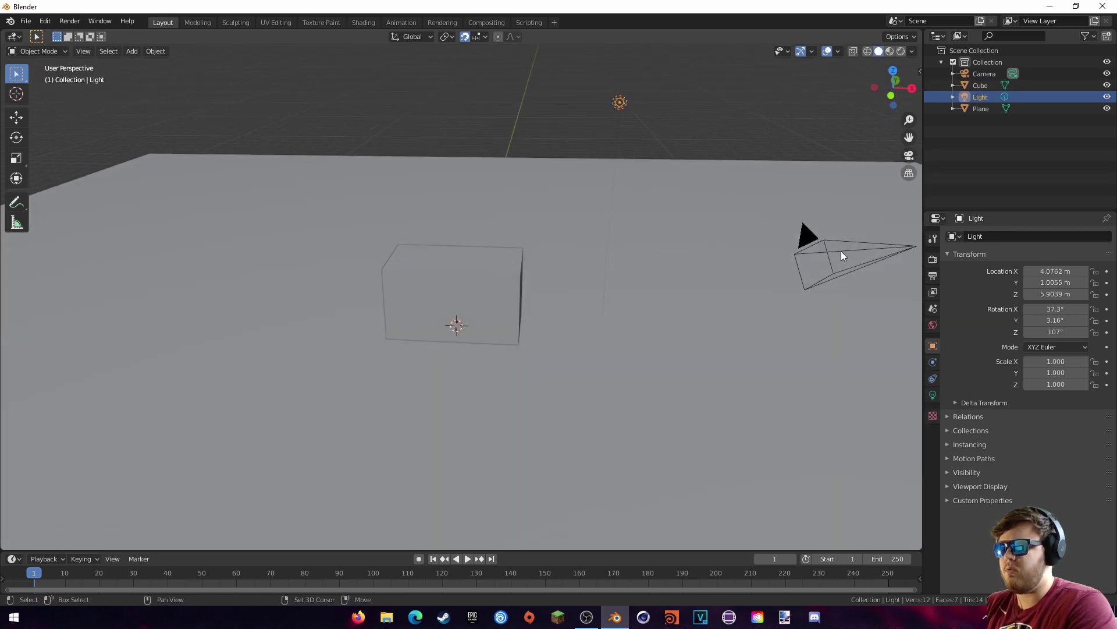
pyautogui.keyDown('shift'); pyautogui.click(840, 248); pyautogui.keyUp('shift')
pyautogui.keyDown('shift'); pyautogui.click(733, 269); pyautogui.keyUp('shift')
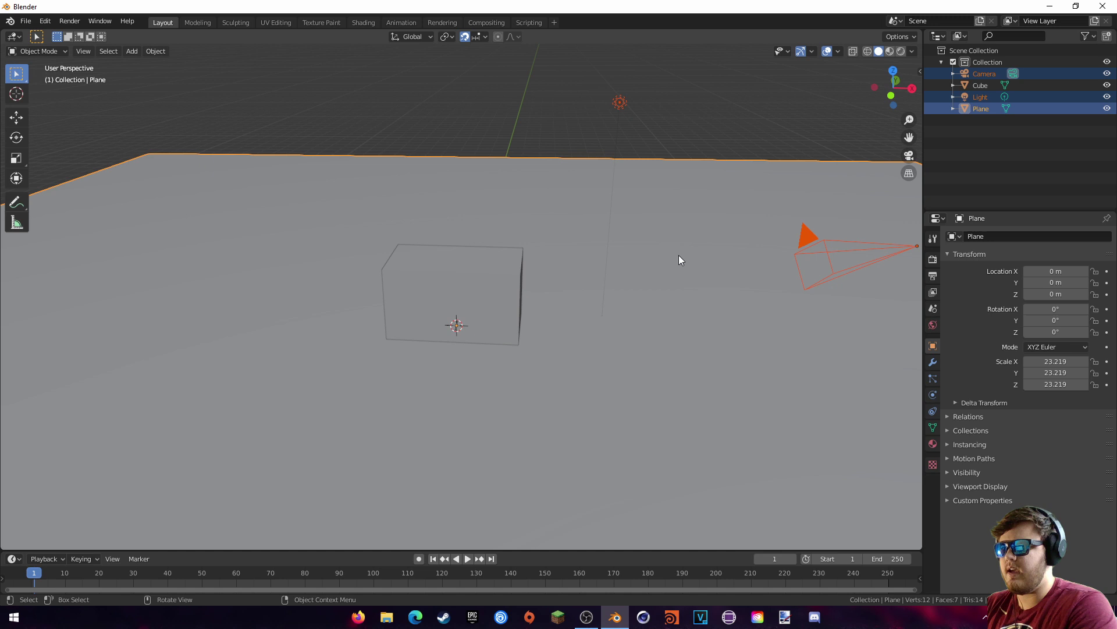
pyautogui.rightClick(971, 152)
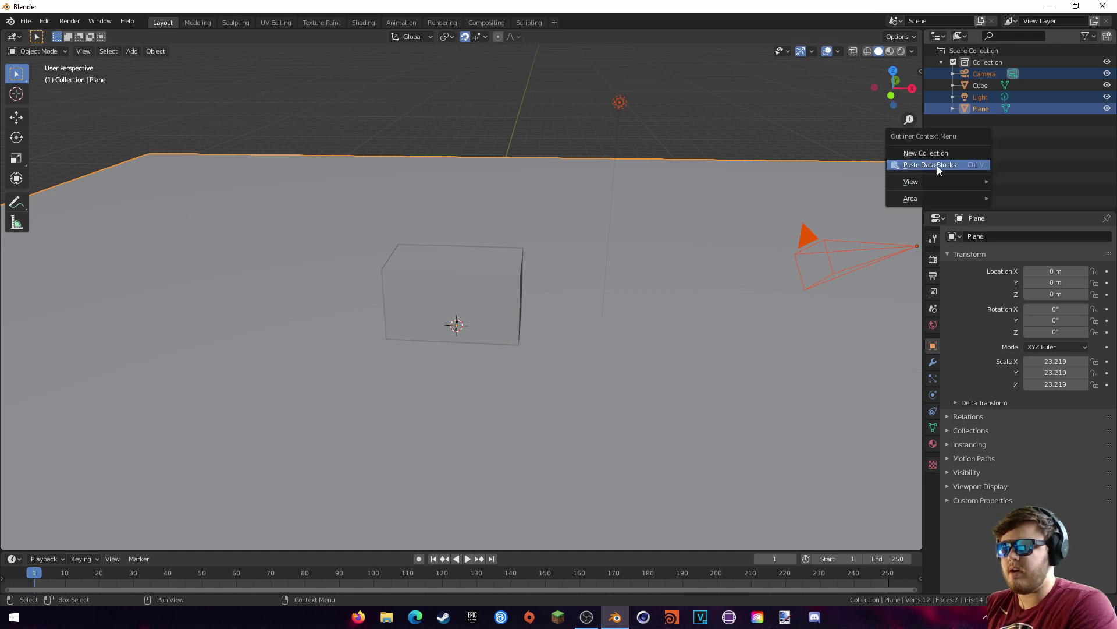
pyautogui.click(937, 164)
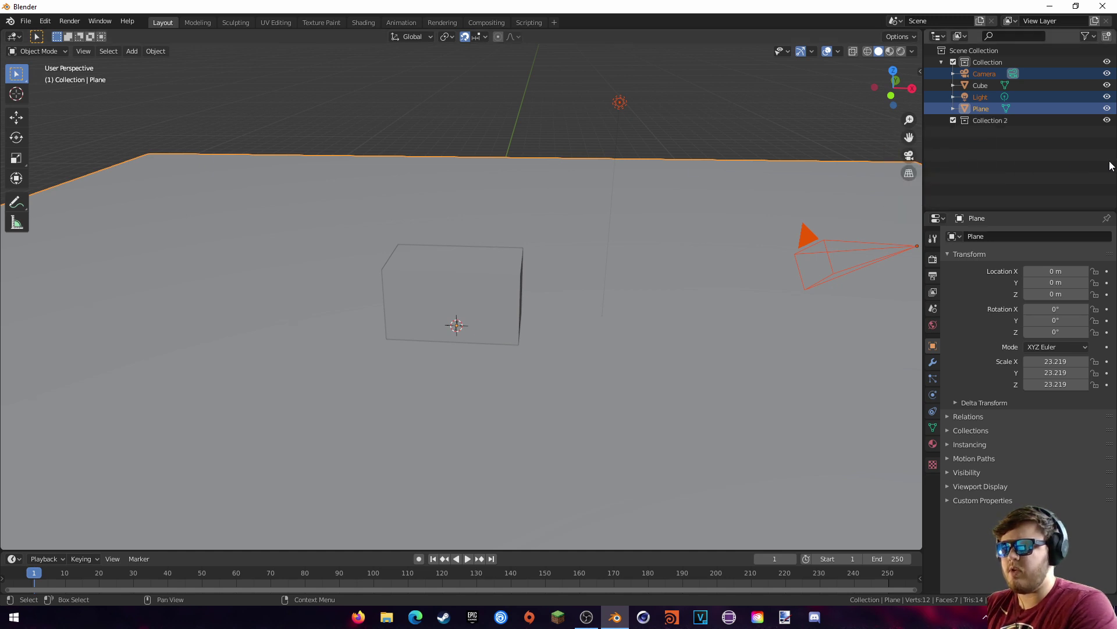
pyautogui.click(975, 120)
pyautogui.doubleClick(983, 120)
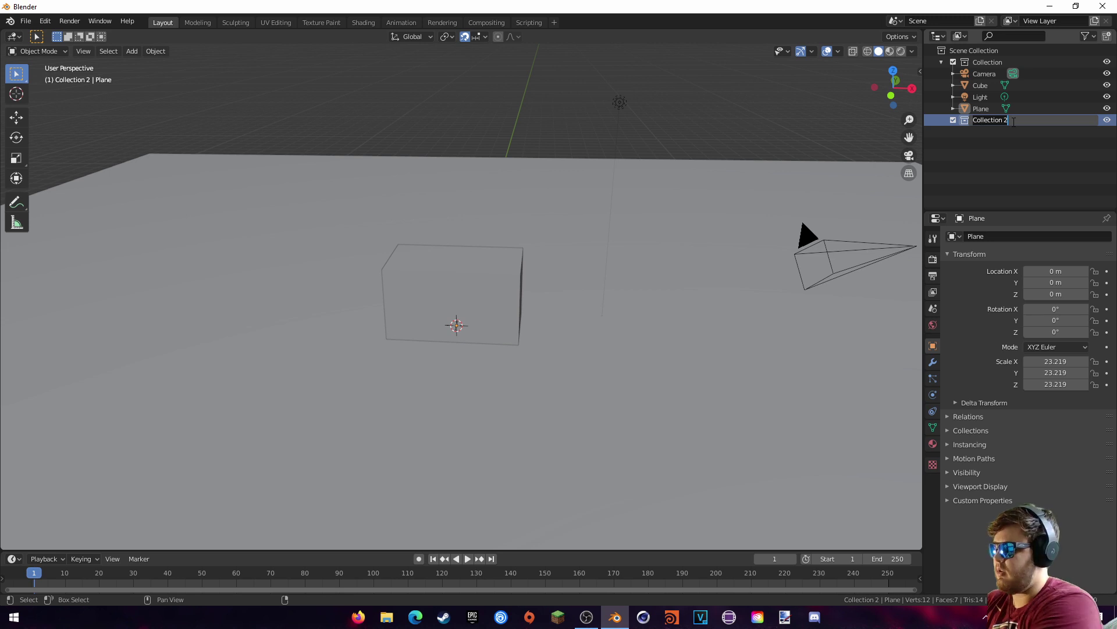
pyautogui.write('Non-C')
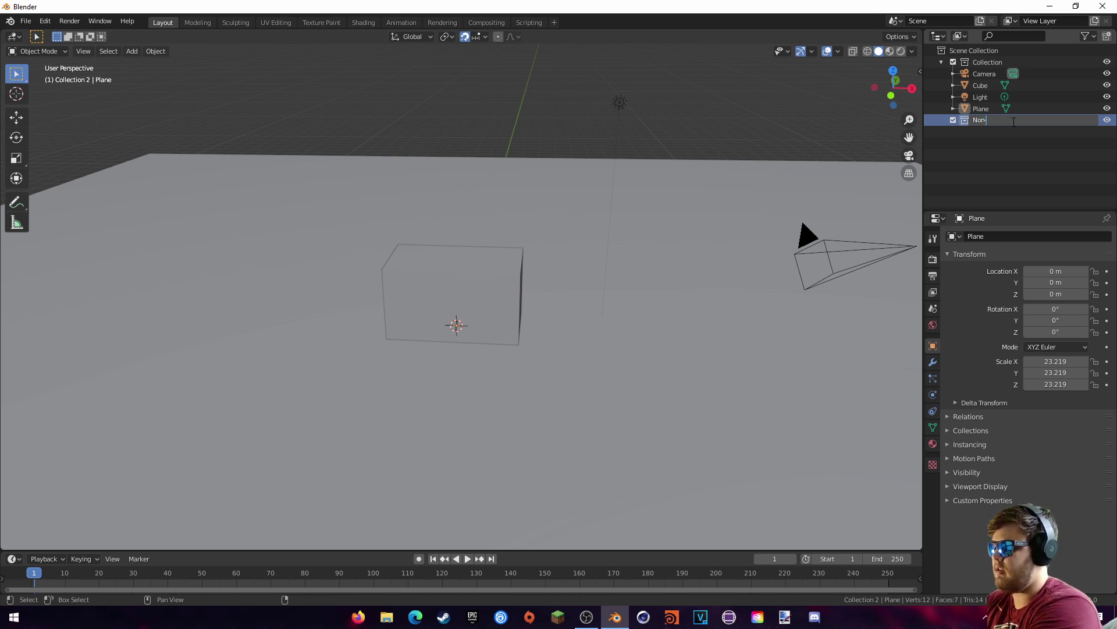
pyautogui.press('BackSpace')
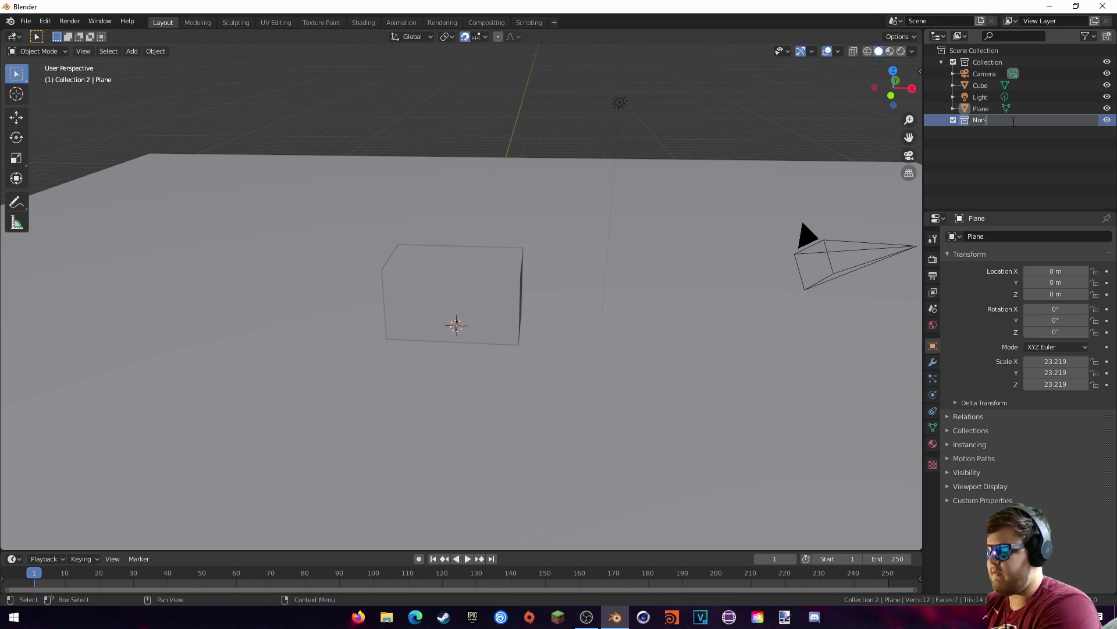
pyautogui.write('physics')
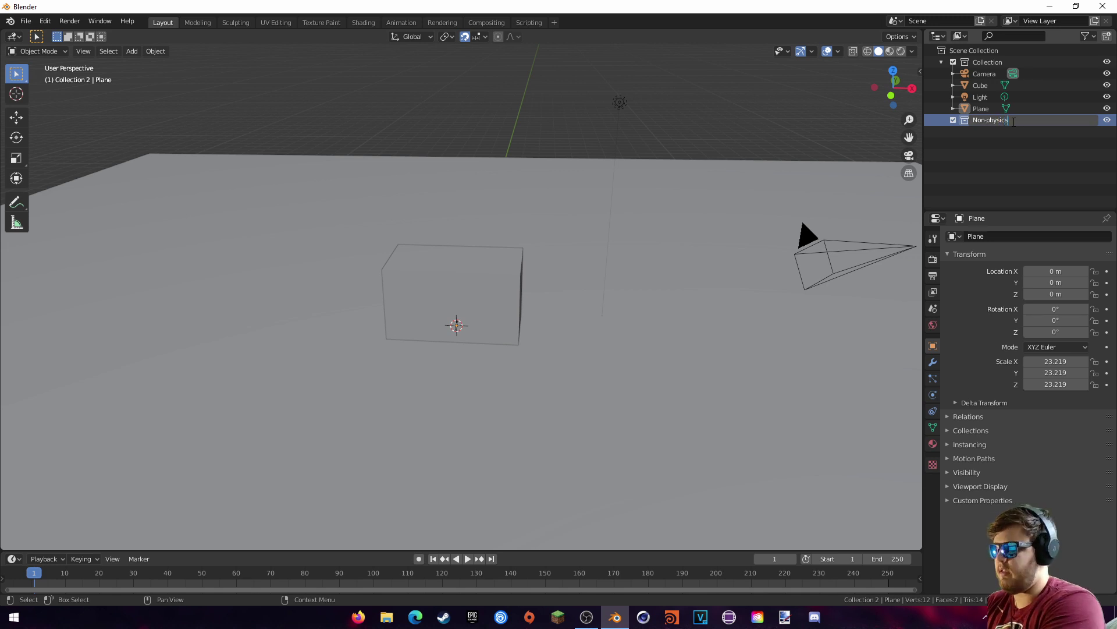
pyautogui.press('Return')
# - Move the Camera, Light and Plane into the Non-physics collection
pyautogui.click(980, 87)
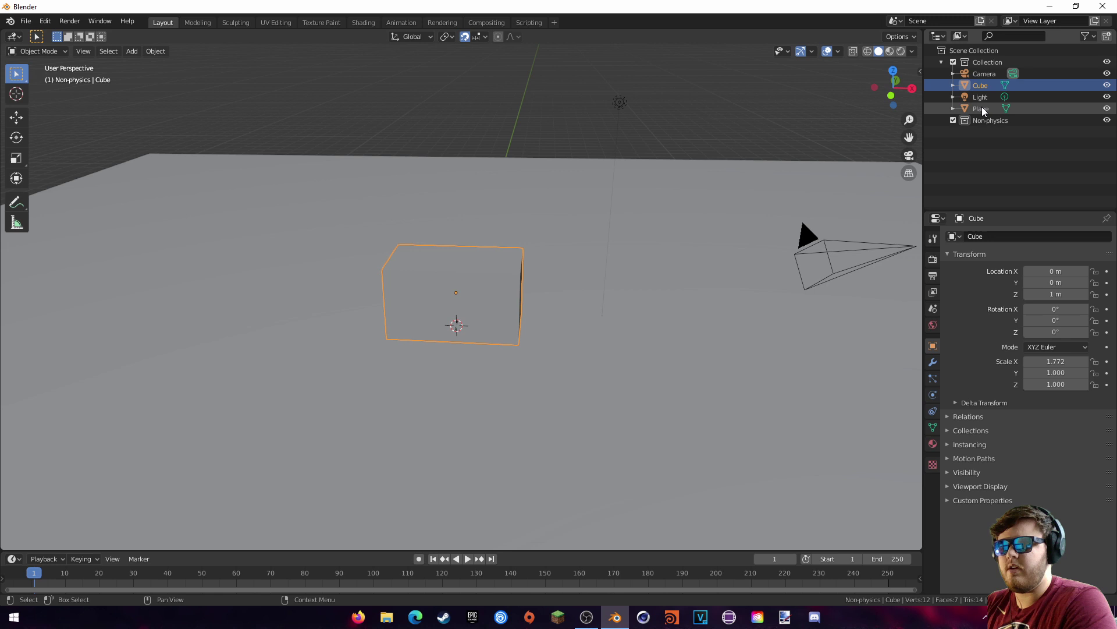
pyautogui.click(982, 108)
pyautogui.keyDown('shift'); pyautogui.click(982, 97); pyautogui.keyUp('shift')
pyautogui.keyDown('shift'); pyautogui.click(986, 74); pyautogui.keyUp('shift')
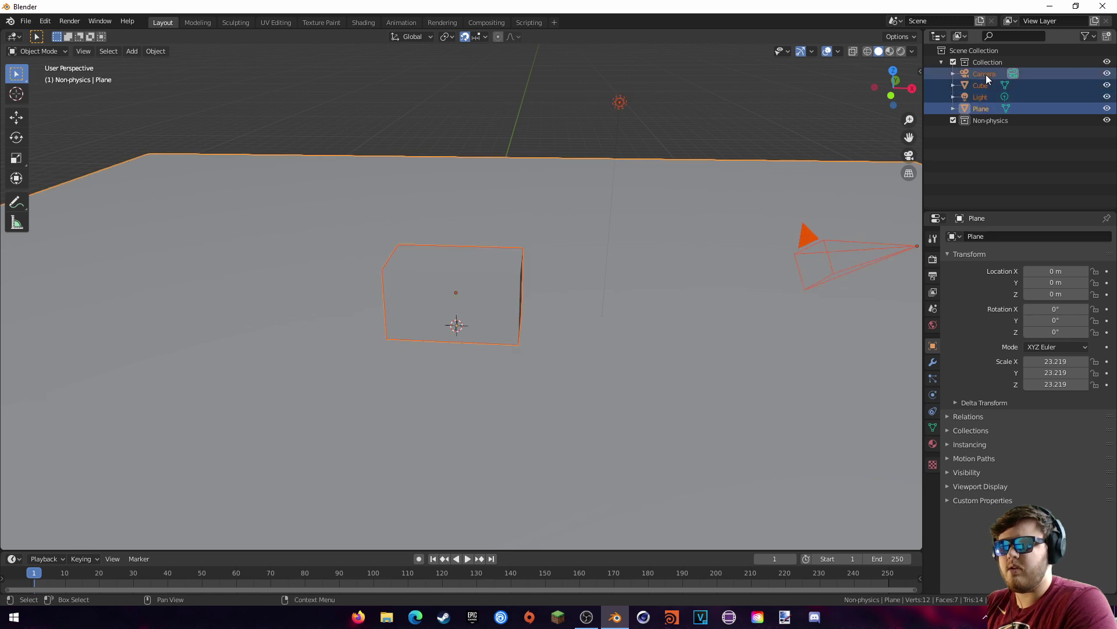
pyautogui.click(986, 74)
pyautogui.click(982, 97)
pyautogui.keyDown('ctrl'); pyautogui.click(983, 108); pyautogui.keyUp('ctrl')
pyautogui.keyDown('ctrl'); pyautogui.click(985, 74); pyautogui.keyUp('ctrl')
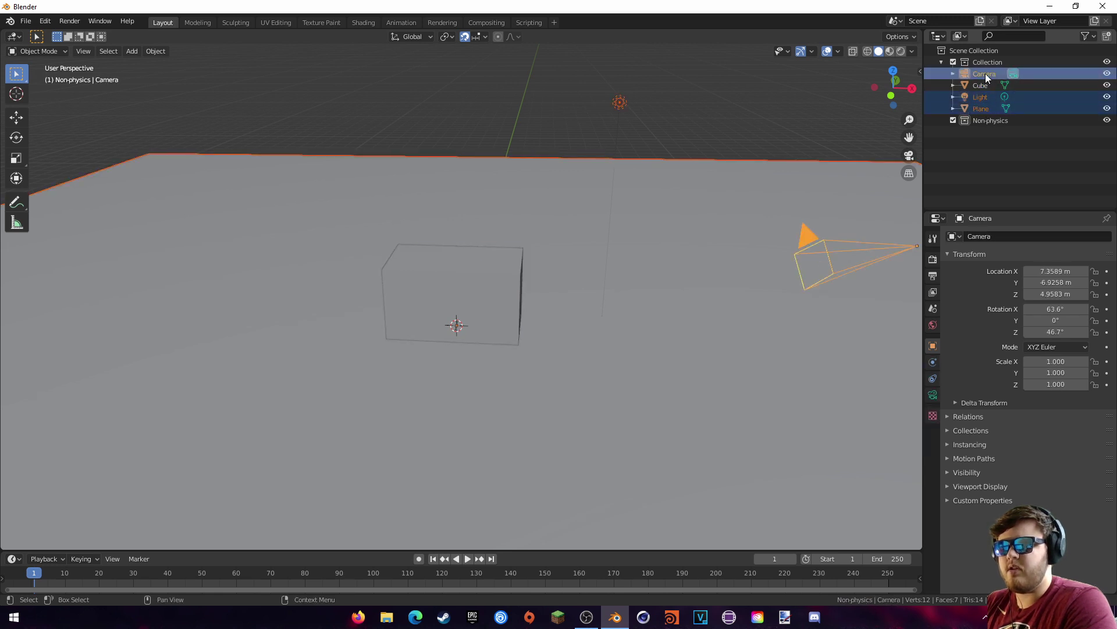
pyautogui.moveTo(986, 73); pyautogui.dragTo(988, 120)
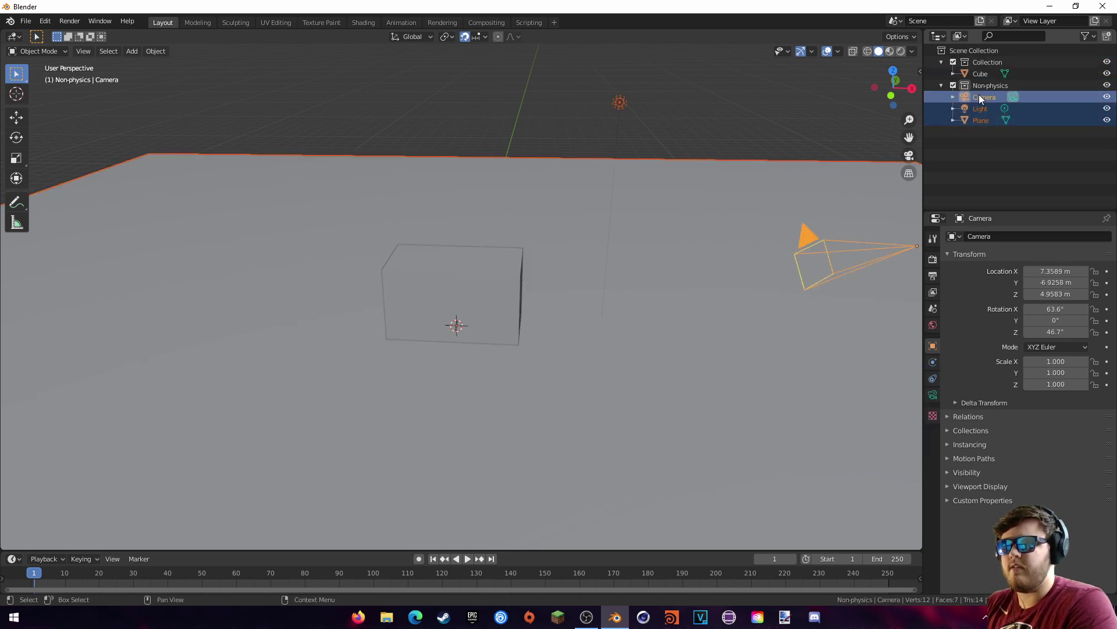
pyautogui.click(486, 291)
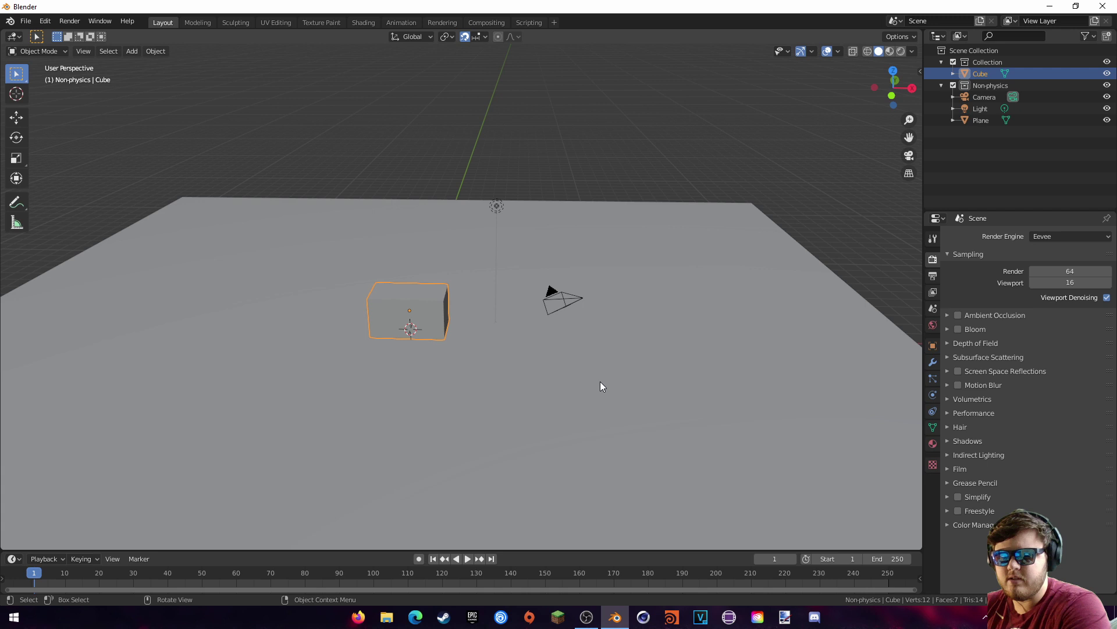
# - Add an Array modifier to the cube
pyautogui.click(933, 362)
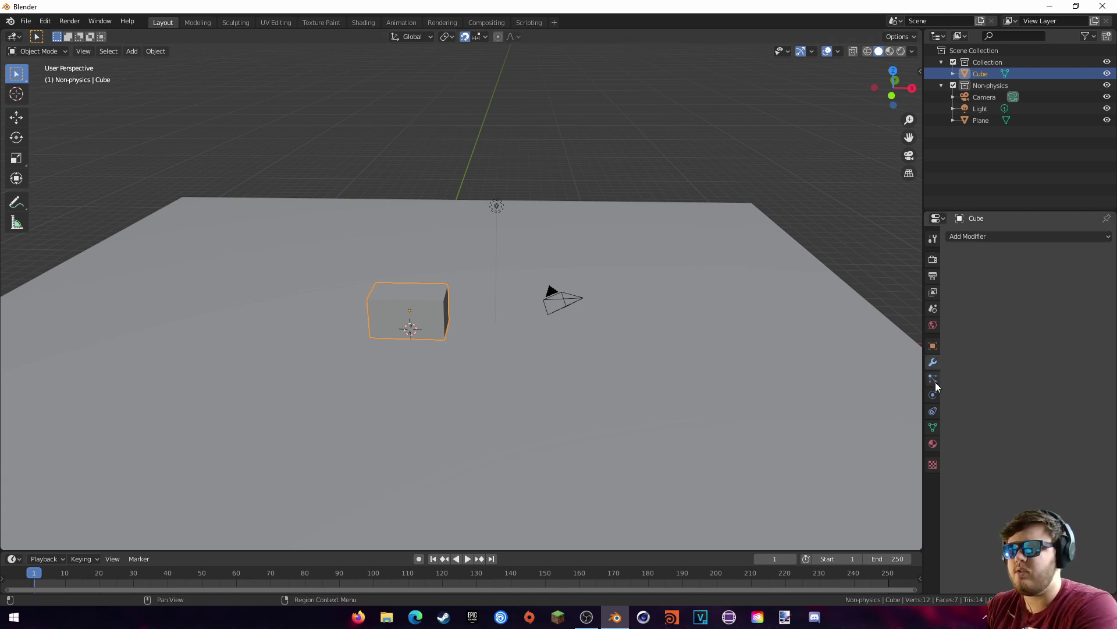
pyautogui.click(991, 244)
pyautogui.click(885, 259)
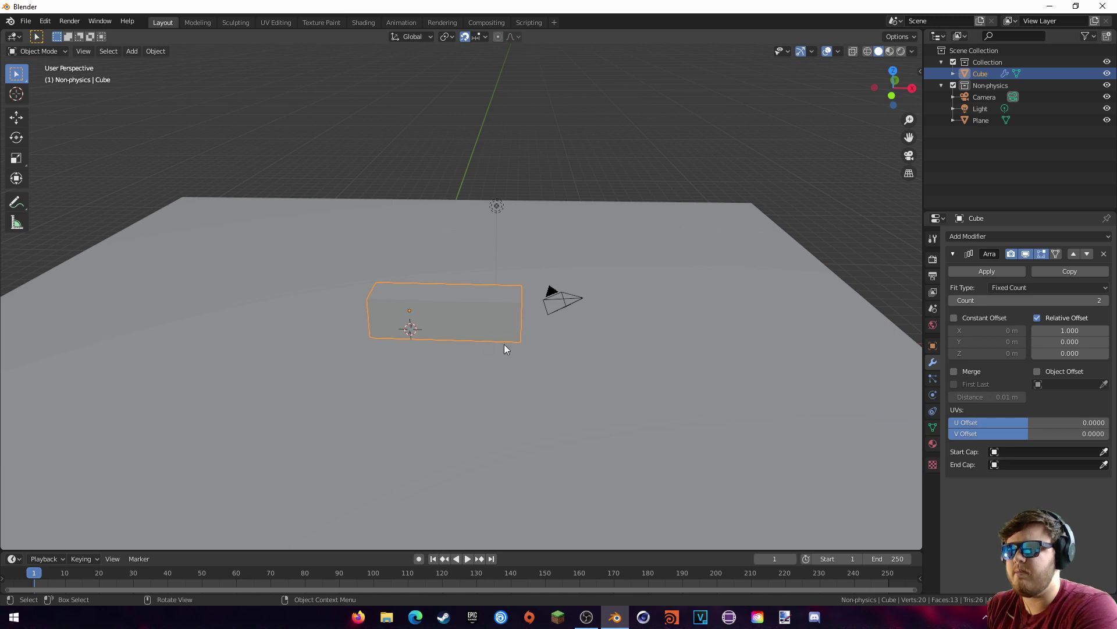
pyautogui.scroll(3, 505, 346)
pyautogui.moveTo(462, 332); pyautogui.dragTo(459, 320, button='middle')
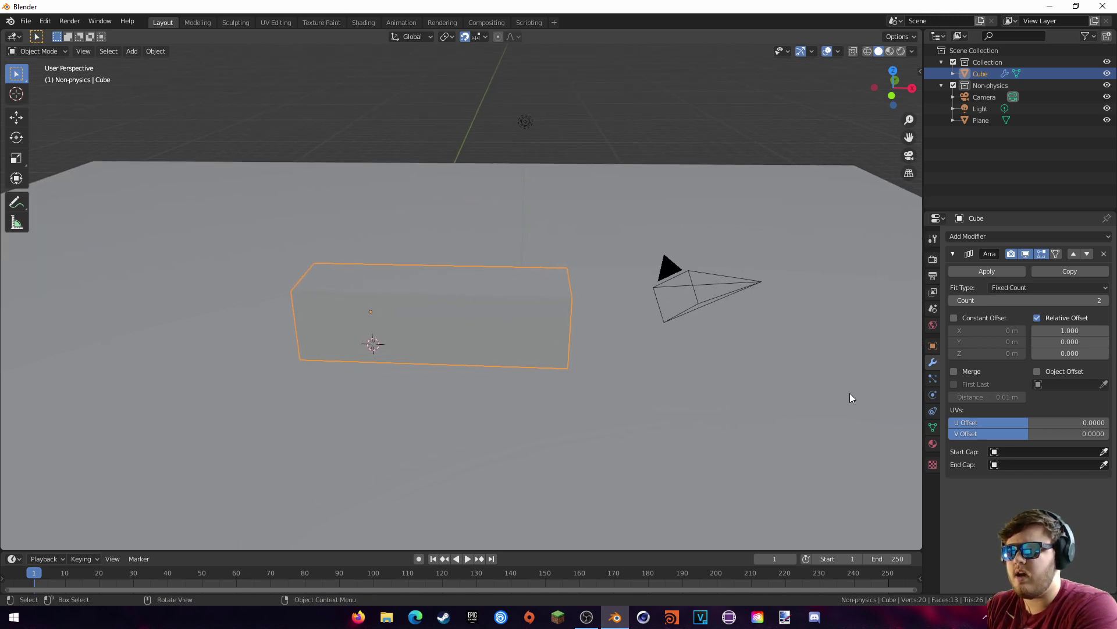
pyautogui.moveTo(1070, 330)
pyautogui.mouseDown()
pyautogui.moveTo(1106, 330)
pyautogui.moveTo(1072, 339)
pyautogui.mouseUp()
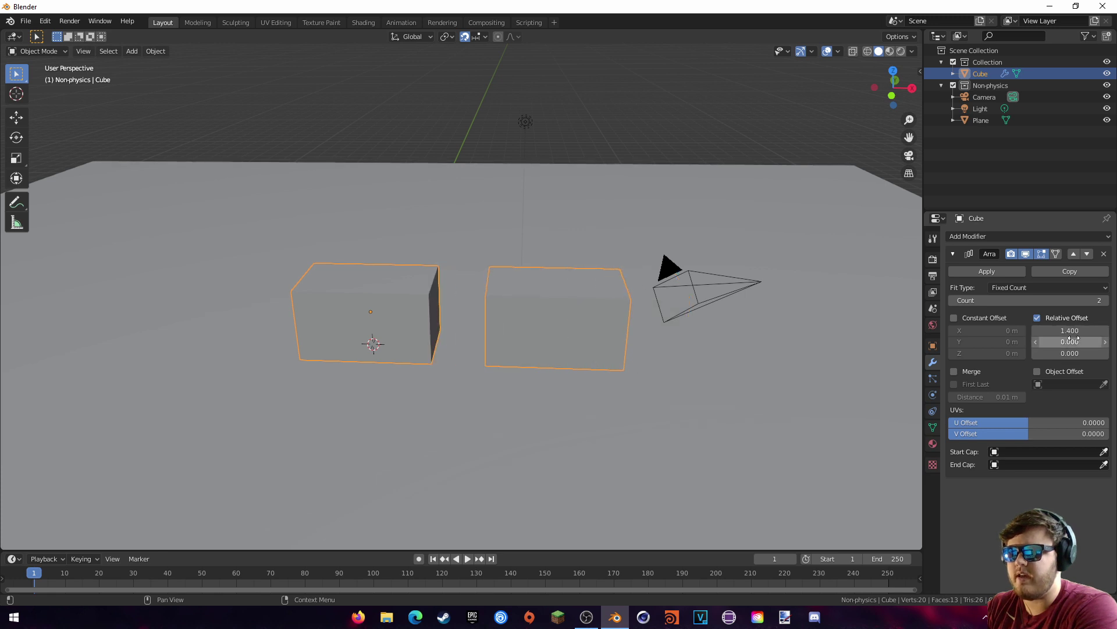
# - Set the array's relative X offset to 1.1 and its count to 10
pyautogui.click(1075, 330)
pyautogui.write('1.1')
pyautogui.press('Return')
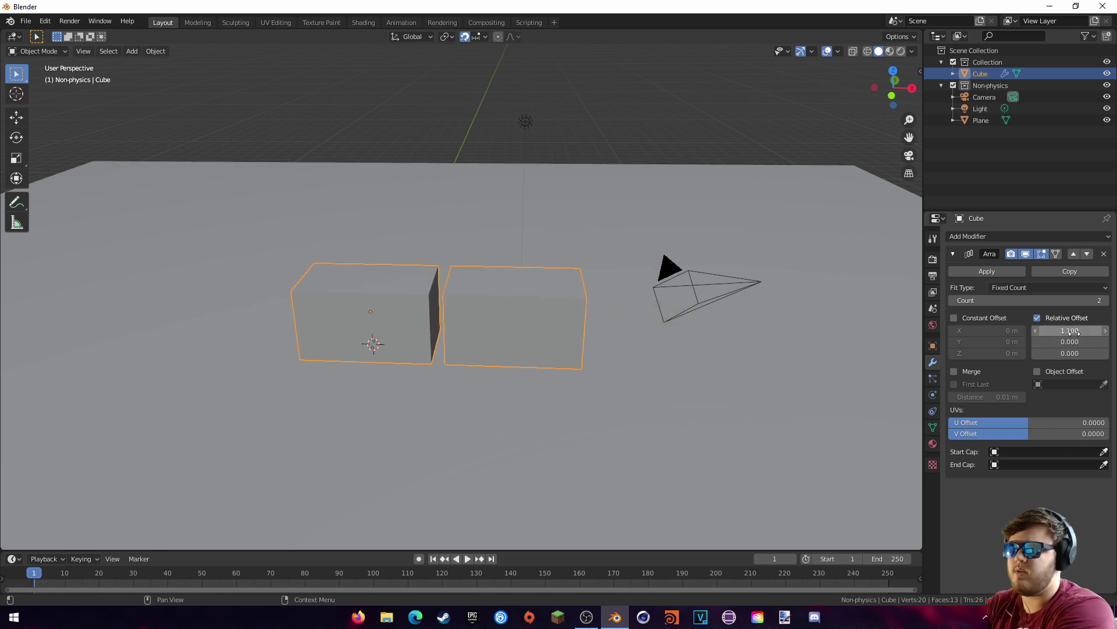
pyautogui.click(1027, 301)
pyautogui.write('10')
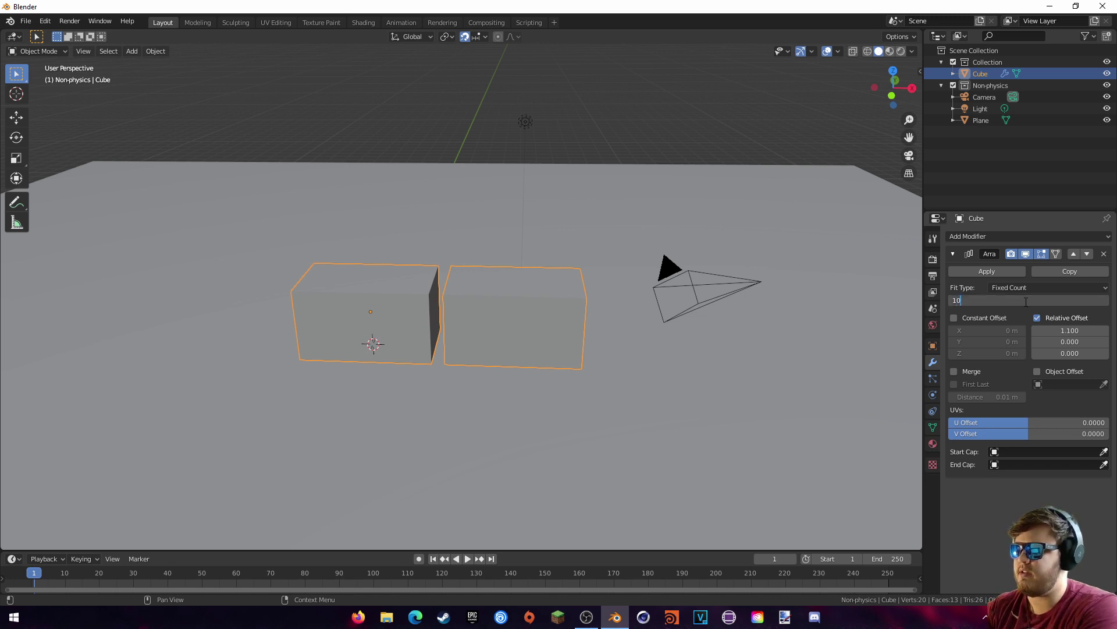
pyautogui.press('Return')
pyautogui.scroll(-5, 813, 331)
pyautogui.scroll(-3, 814, 331)
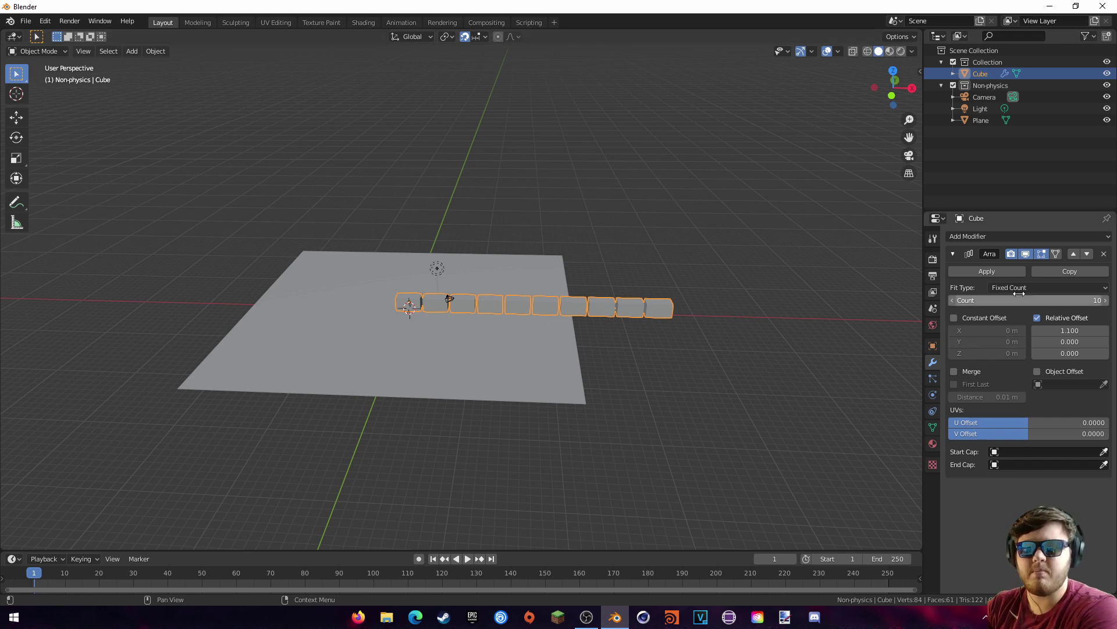
# - Add a second Array modifier with relative X offset 0 and Z offset 1.01
pyautogui.click(1014, 237)
pyautogui.click(875, 262)
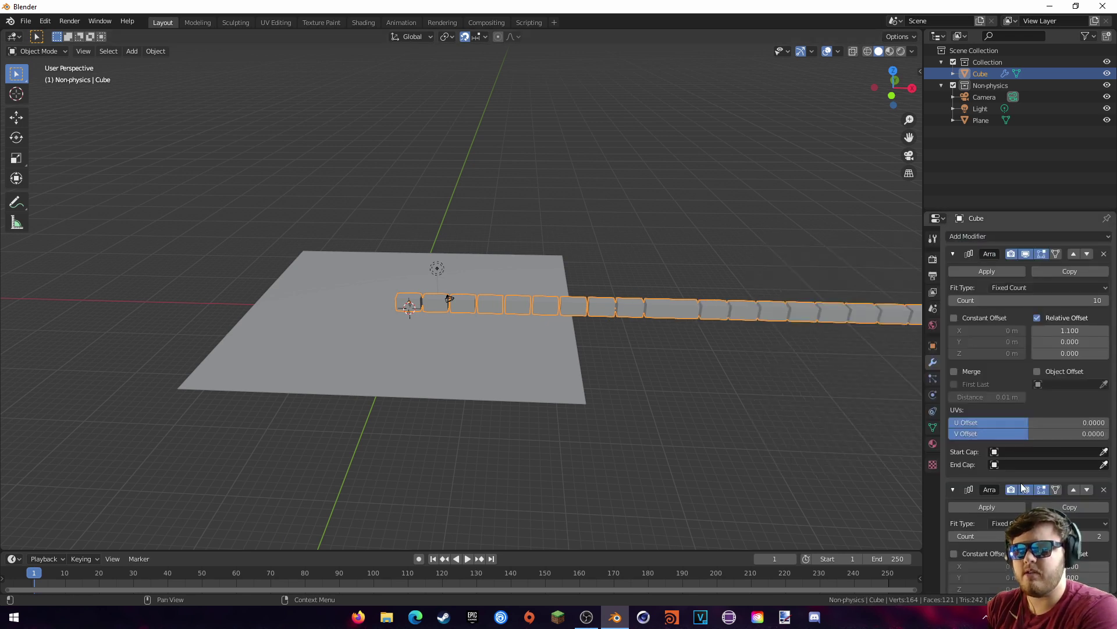
pyautogui.scroll(-5, 1075, 478)
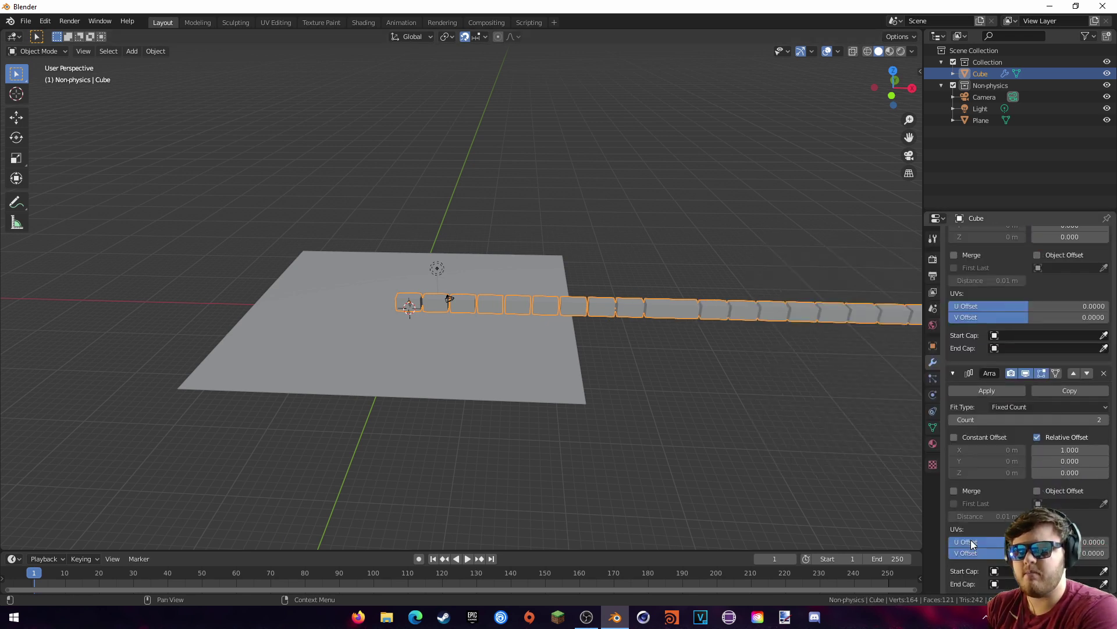
pyautogui.click(1070, 442)
pyautogui.write('0')
pyautogui.press('Return')
pyautogui.click(1068, 465)
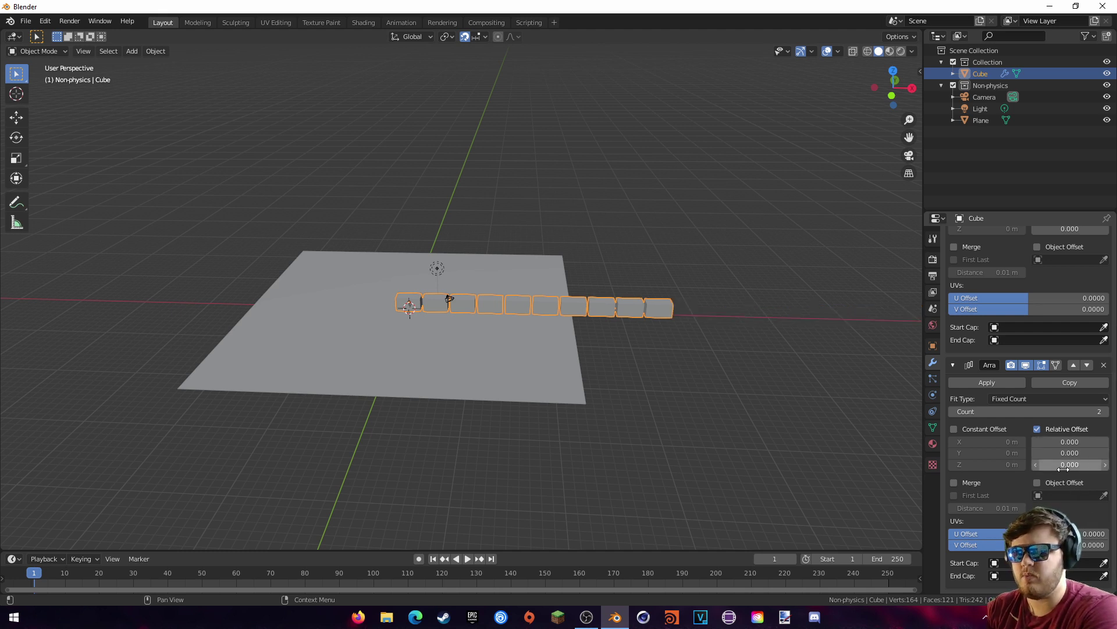
pyautogui.write('0.0')
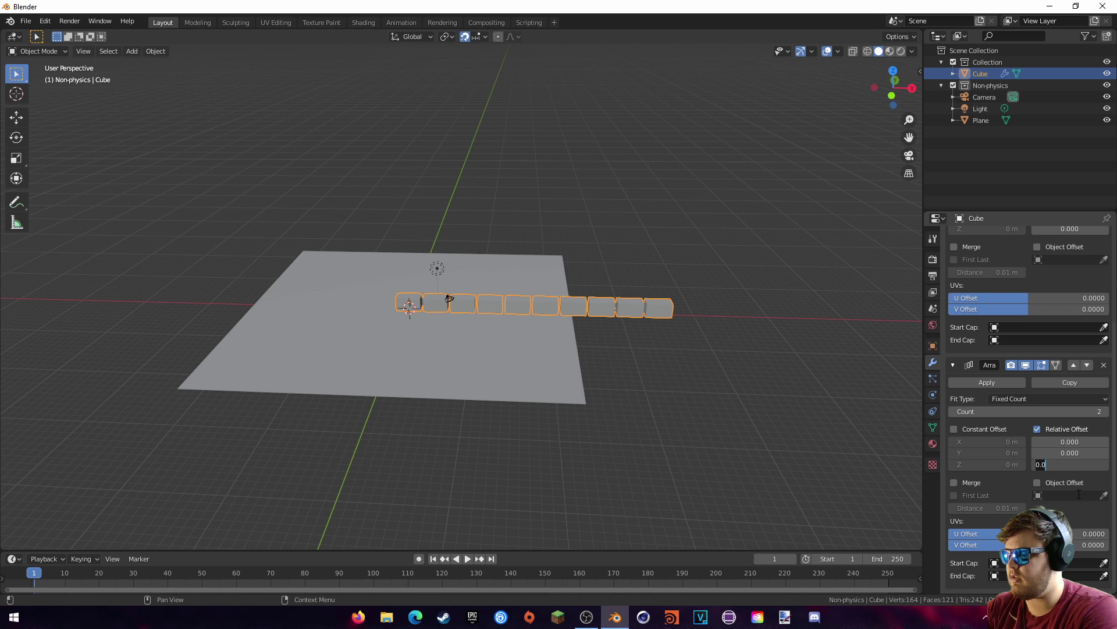
pyautogui.press('BackSpace')
pyautogui.press('BackSpace')
pyautogui.press('BackSpace')
pyautogui.write('1')
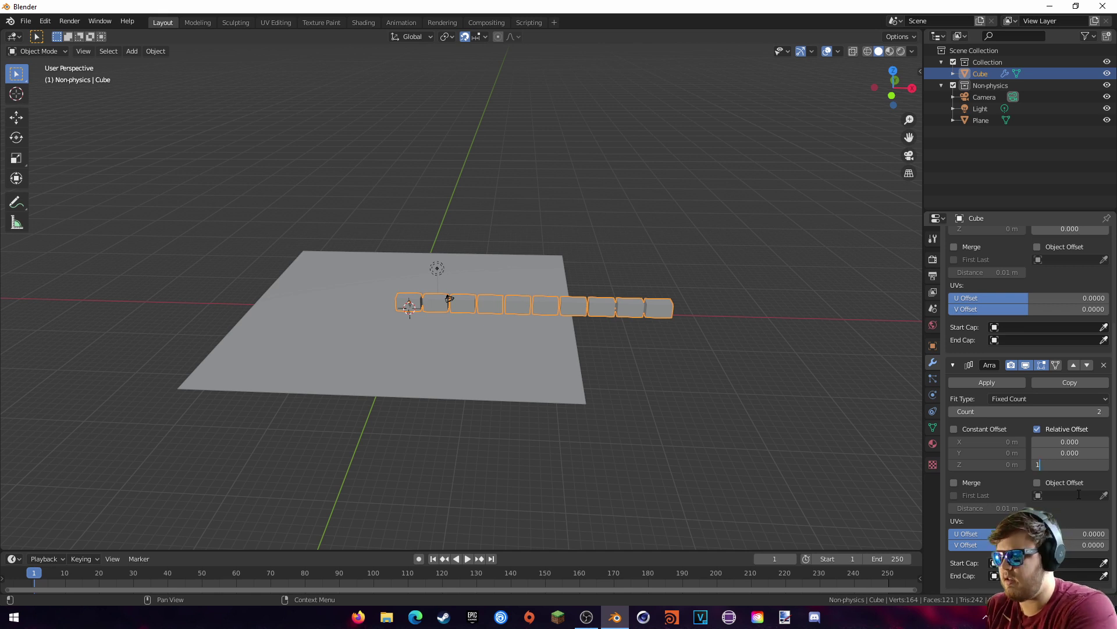
pyautogui.press('Return')
pyautogui.click(1069, 465)
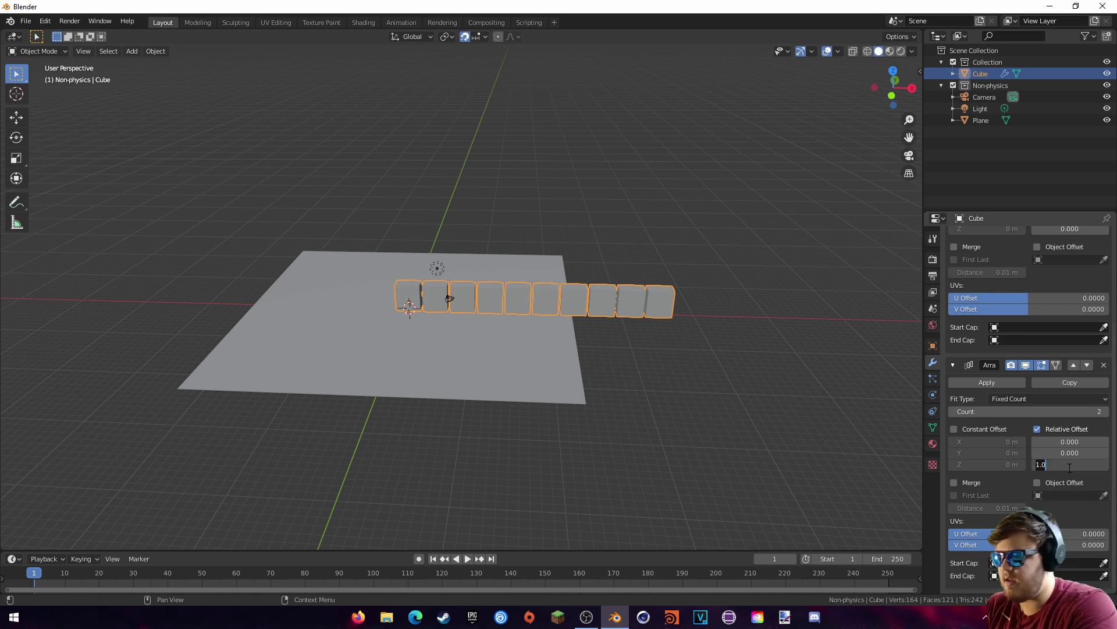
pyautogui.write('1')
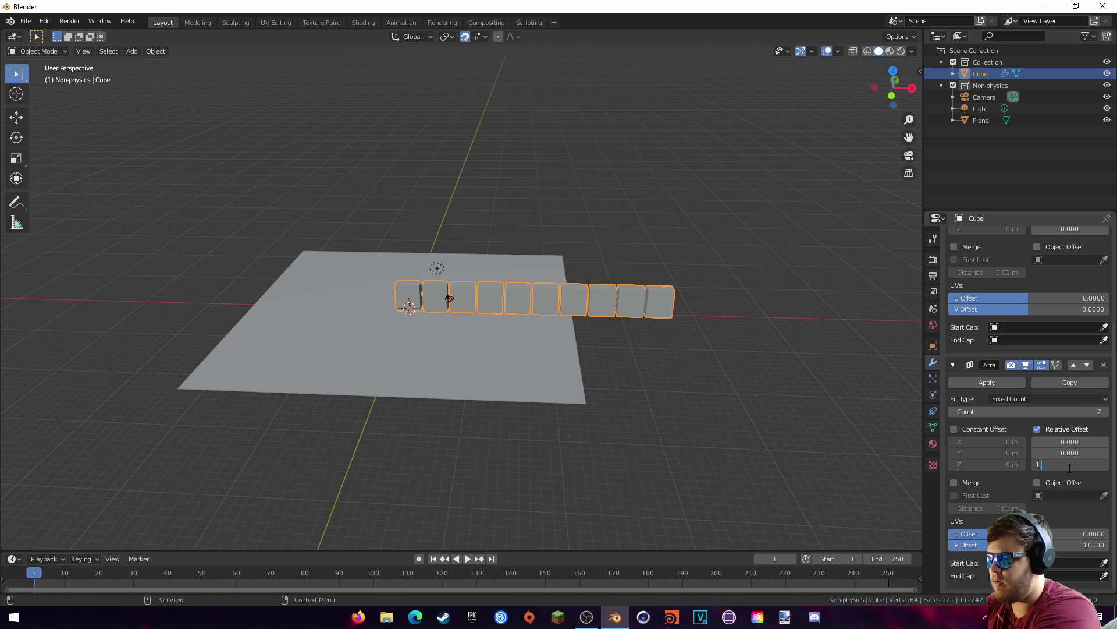
pyautogui.press('Return')
# - Give the second array a relative X offset of 0.05 so the rows stagger
pyautogui.press('KP_1')
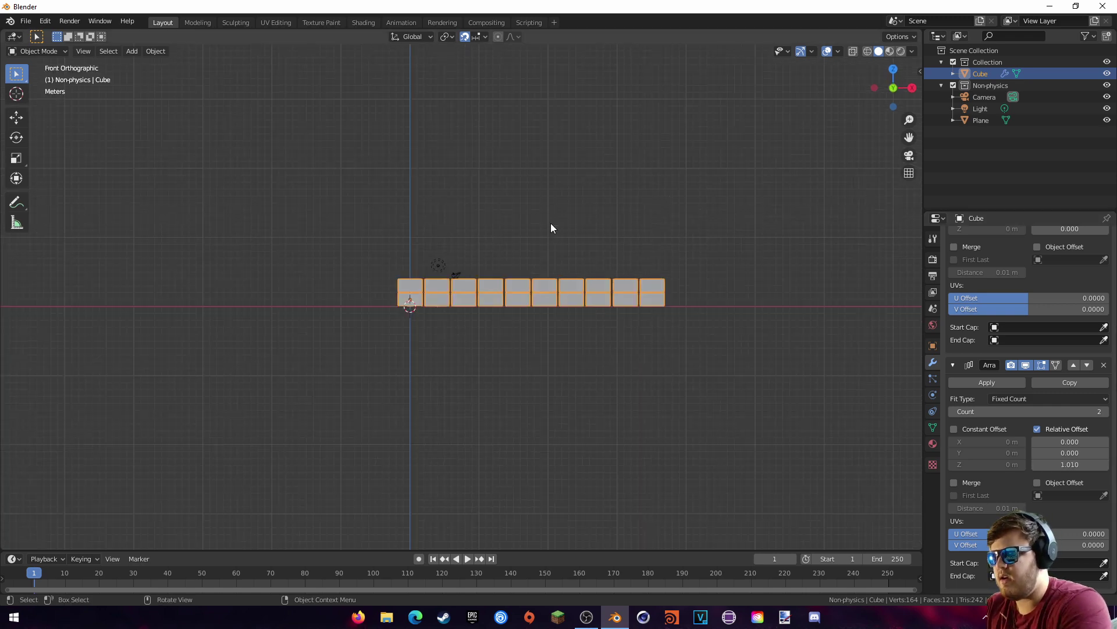
pyautogui.scroll(12, 525, 285)
pyautogui.keyDown('shift'); pyautogui.moveTo(519, 280); pyautogui.dragTo(514, 284, button='middle'); pyautogui.keyUp('shift')
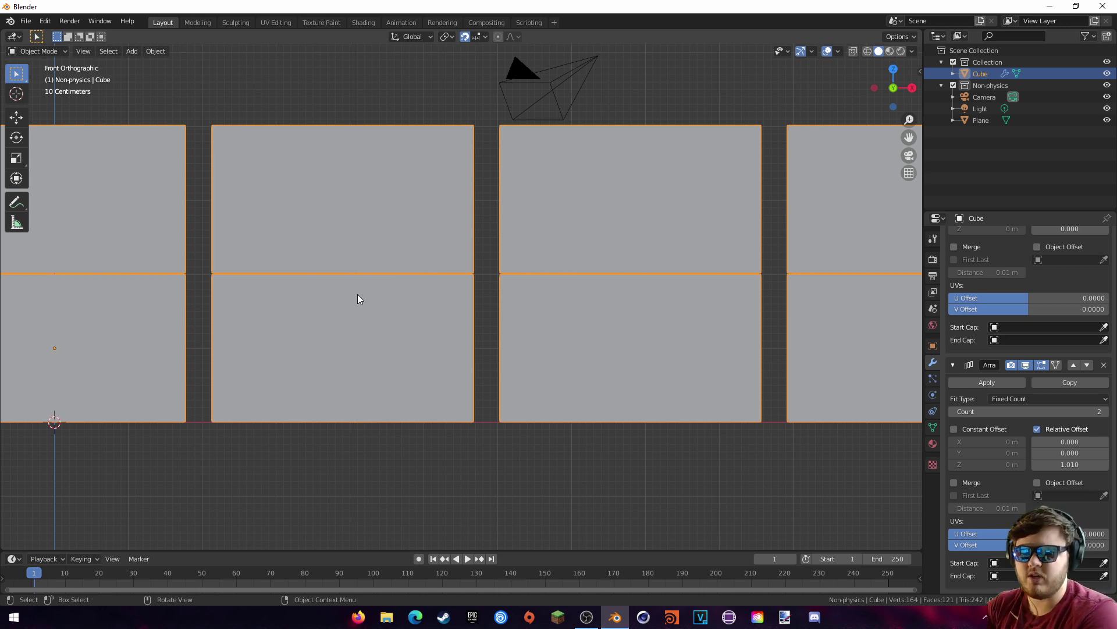
pyautogui.keyDown('shift'); pyautogui.moveTo(661, 272); pyautogui.dragTo(580, 268, button='middle'); pyautogui.keyUp('shift')
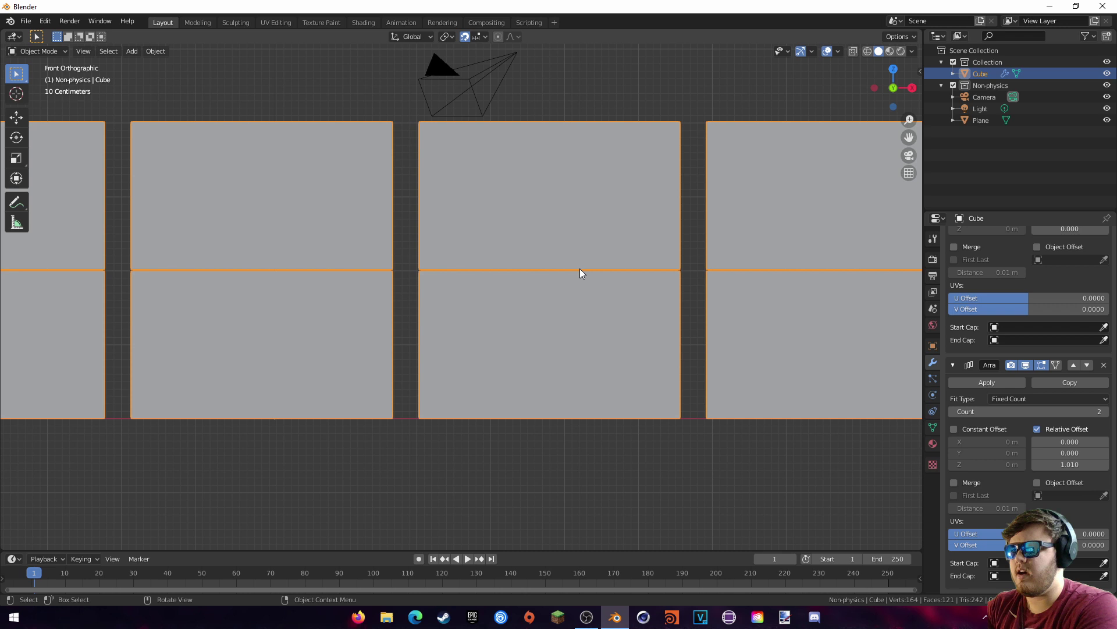
pyautogui.scroll(-5, 683, 335)
pyautogui.keyDown('ctrl'); pyautogui.scroll(-5, 711, 344); pyautogui.keyUp('ctrl')
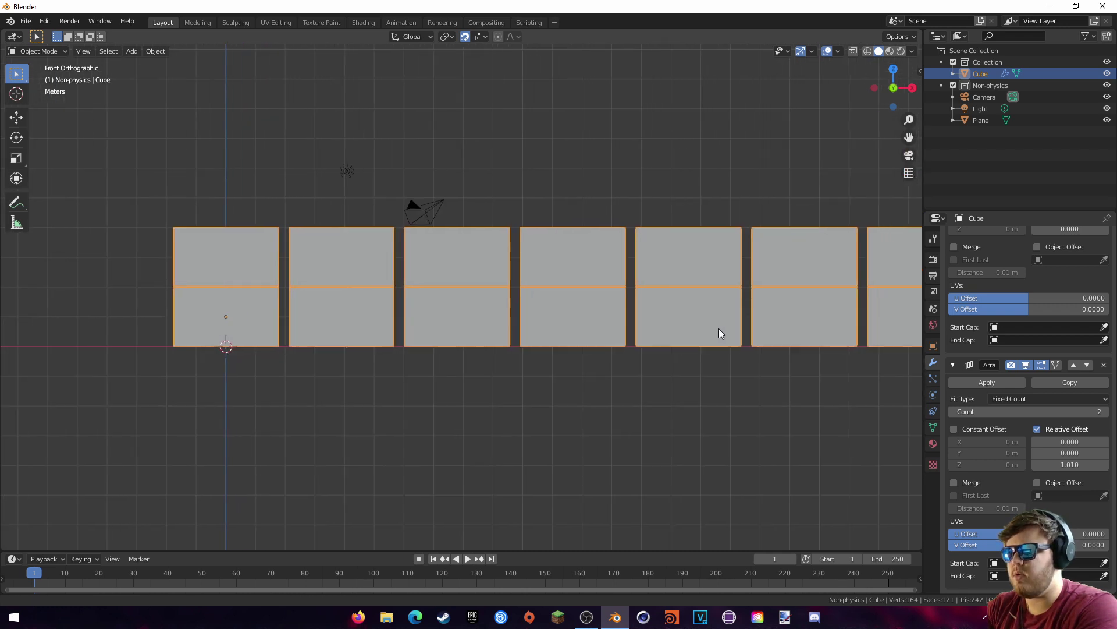
pyautogui.click(1069, 442)
pyautogui.write('0.0')
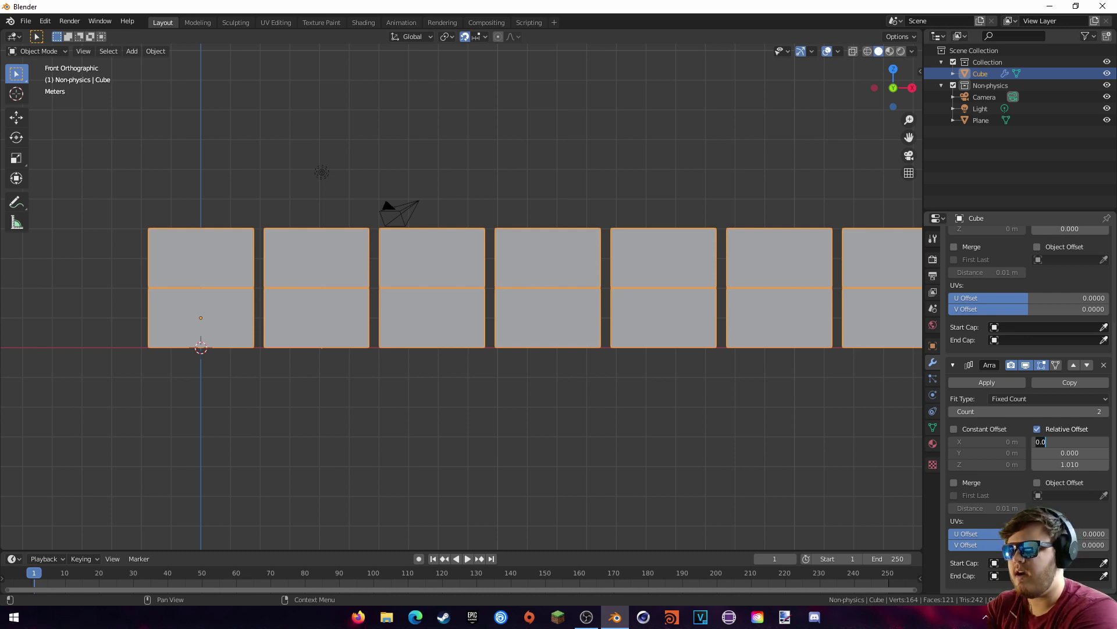
pyautogui.press('BackSpace')
pyautogui.press('BackSpace')
pyautogui.press('BackSpace')
pyautogui.write('.5')
pyautogui.press('Return')
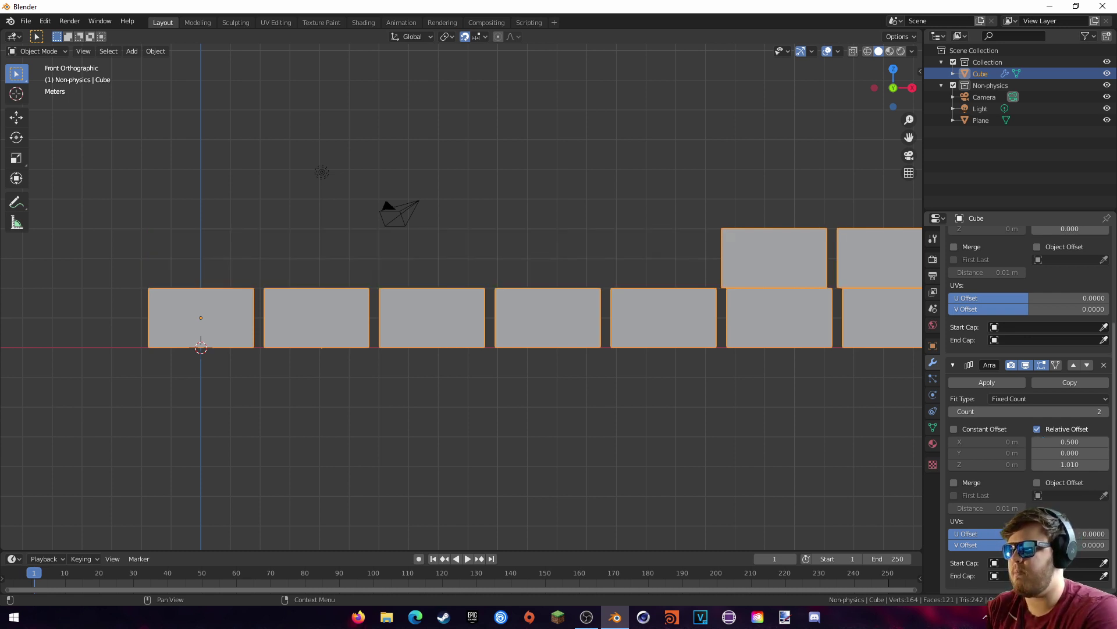
pyautogui.scroll(-4, 656, 244)
pyautogui.keyDown('ctrl'); pyautogui.scroll(-2, 678, 250); pyautogui.keyUp('ctrl')
pyautogui.keyDown('shift'); pyautogui.moveTo(557, 256); pyautogui.dragTo(599, 246, button='middle'); pyautogui.keyUp('shift')
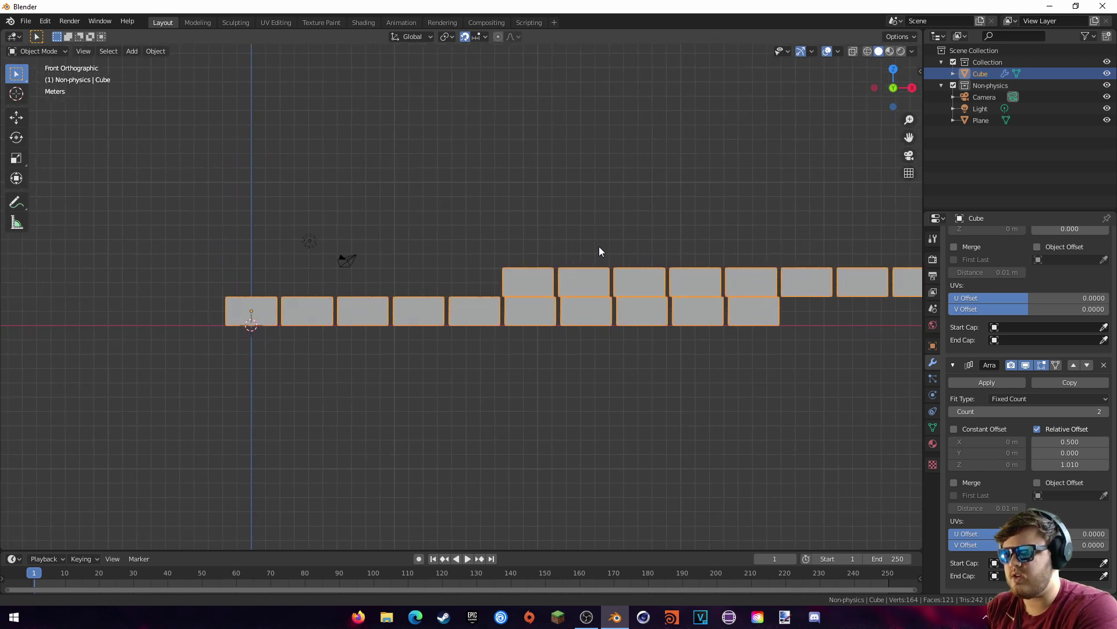
pyautogui.moveTo(1070, 441); pyautogui.dragTo(1003, 442)
pyautogui.click(1057, 442)
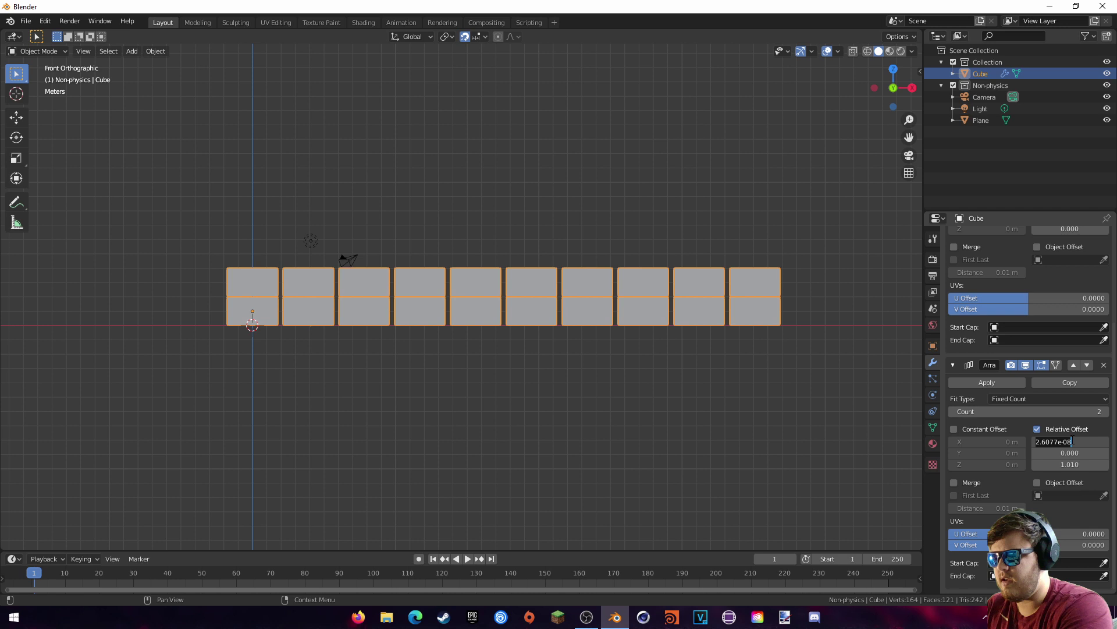
pyautogui.hotkey('ctrl', 'a')
pyautogui.write('0.05')
pyautogui.press('Return')
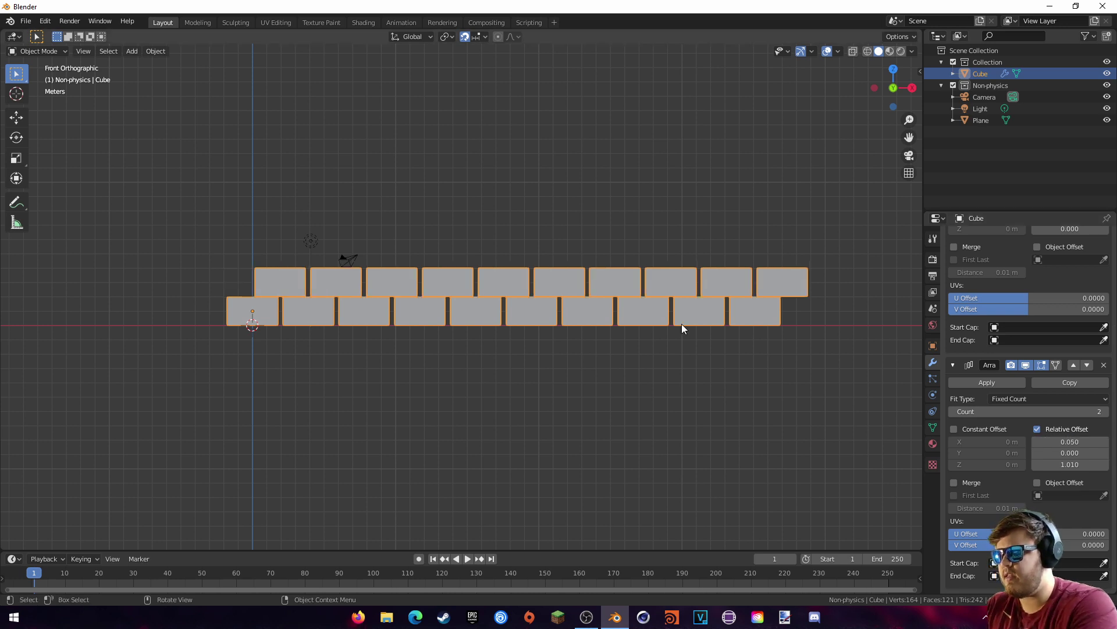
# - Set the second array's count to 10 rows and view the wall in perspective
pyautogui.scroll(4, 545, 308)
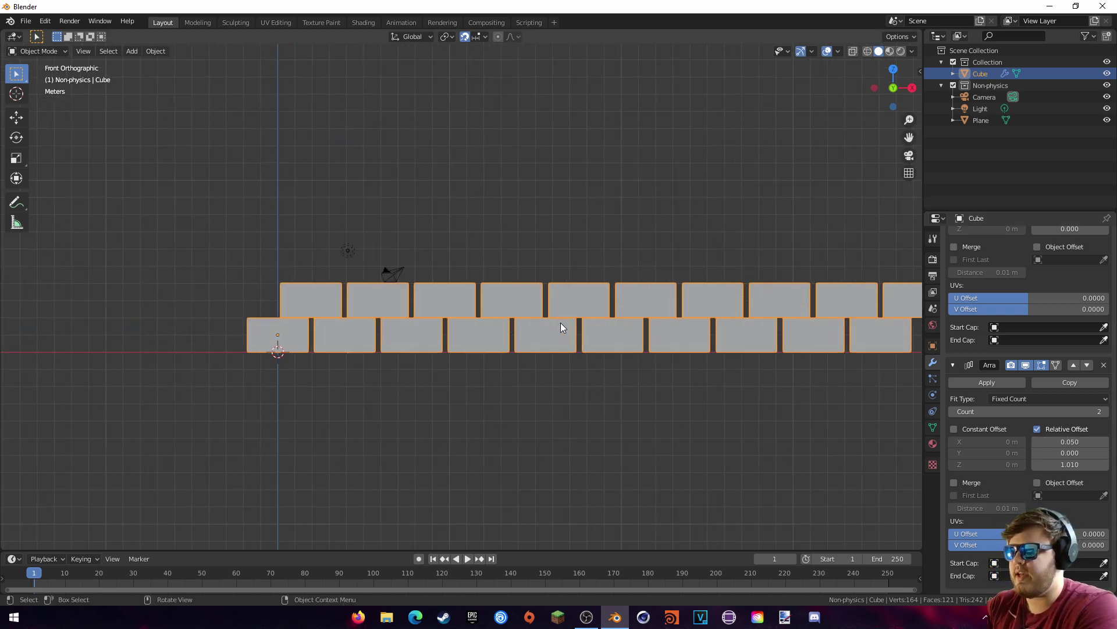
pyautogui.scroll(-4, 560, 322)
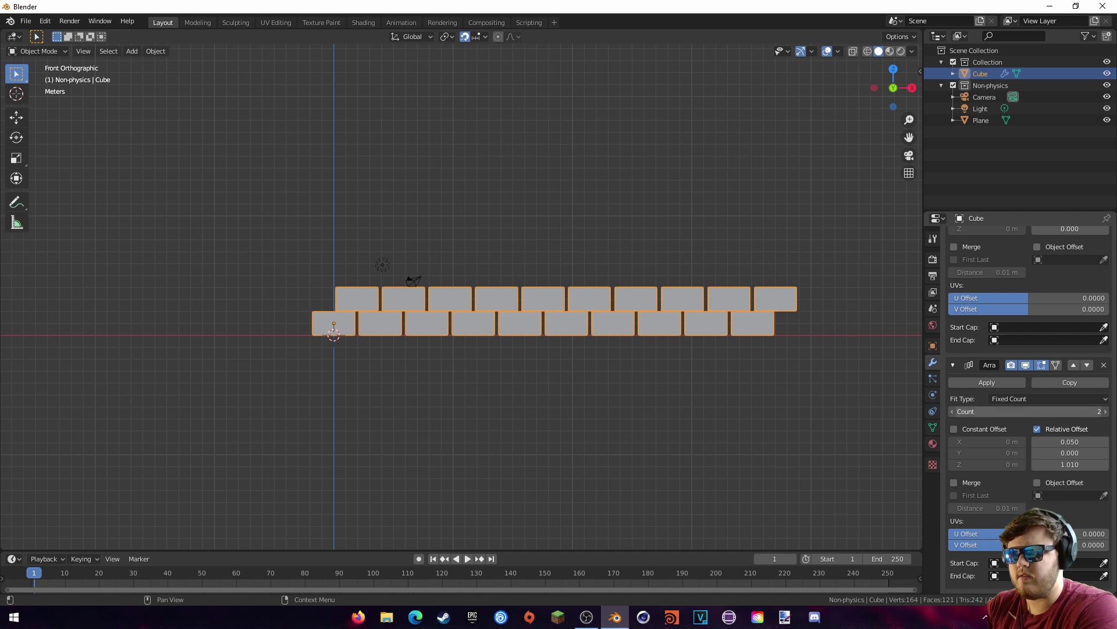
pyautogui.click(1055, 412)
pyautogui.write('10')
pyautogui.press('Return')
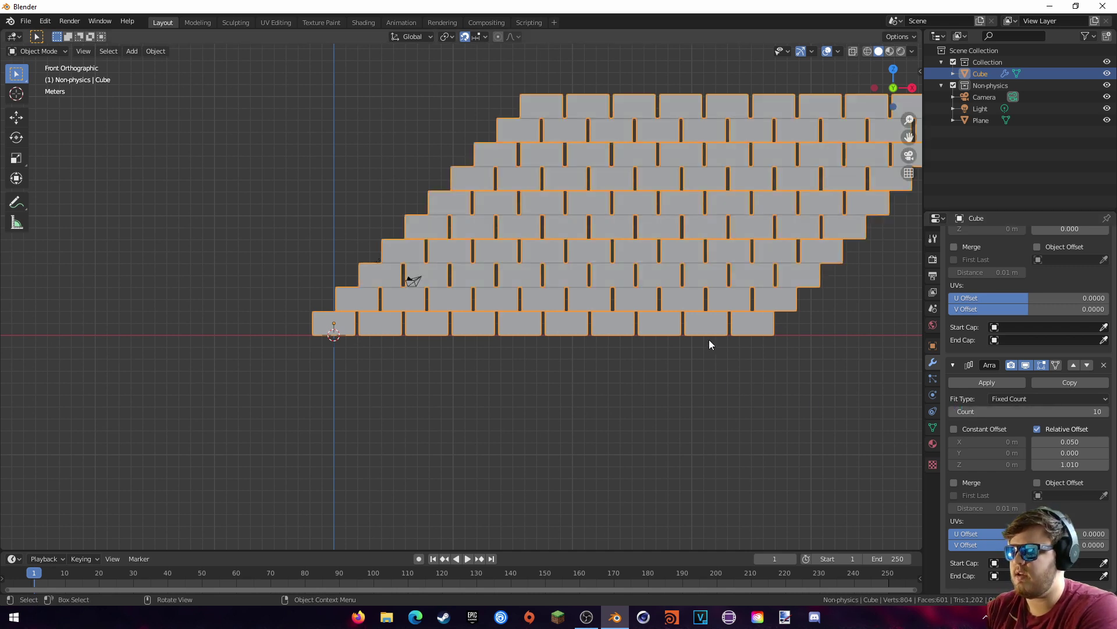
pyautogui.keyDown('shift'); pyautogui.moveTo(709, 340); pyautogui.dragTo(572, 377, button='middle'); pyautogui.keyUp('shift')
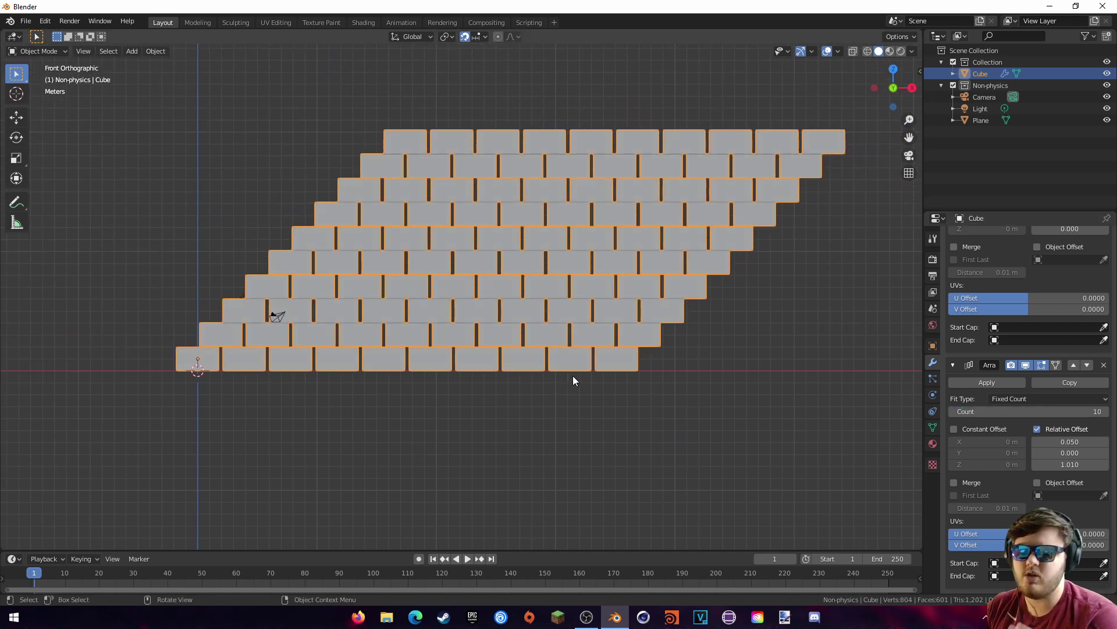
pyautogui.click(573, 376)
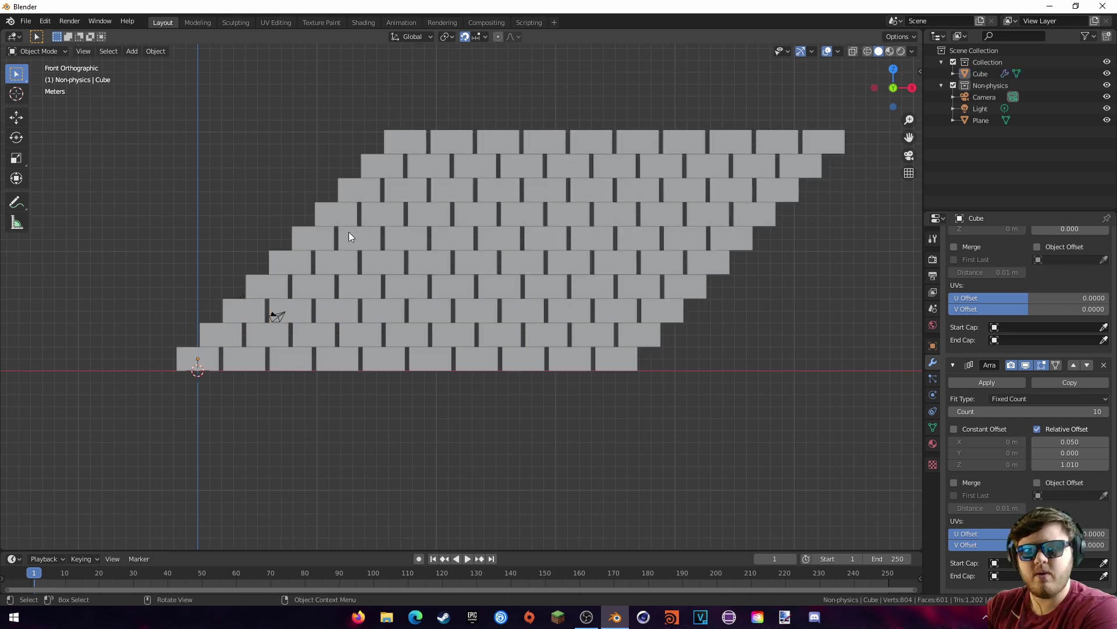
pyautogui.click(349, 236)
pyautogui.moveTo(671, 112)
pyautogui.mouseDown(button='middle')
pyautogui.moveTo(655, 102)
pyautogui.moveTo(664, 113)
pyautogui.mouseUp(button='middle')
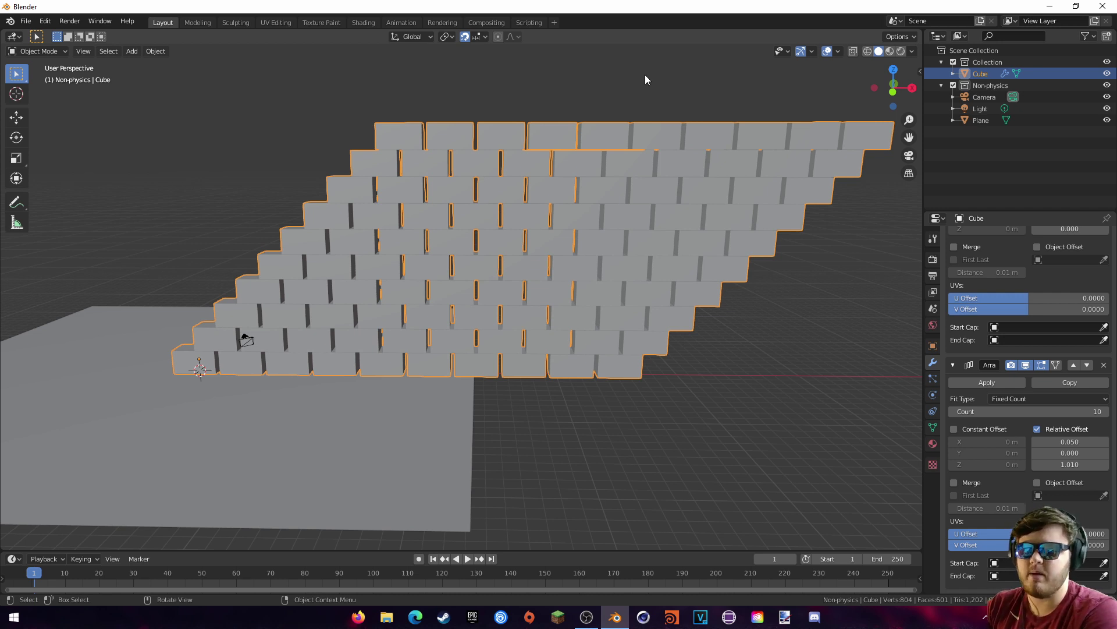
# - Apply both Array modifiers to the cube
pyautogui.moveTo(682, 264); pyautogui.dragTo(703, 253, button='middle')
pyautogui.scroll(5, 1018, 355)
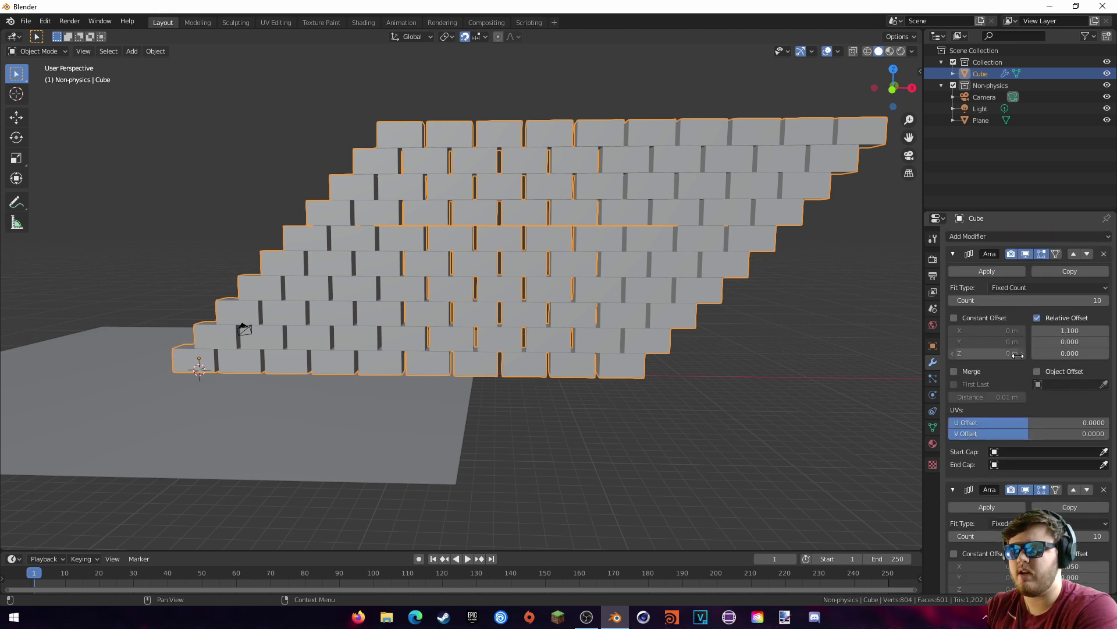
pyautogui.click(987, 271)
pyautogui.click(987, 271)
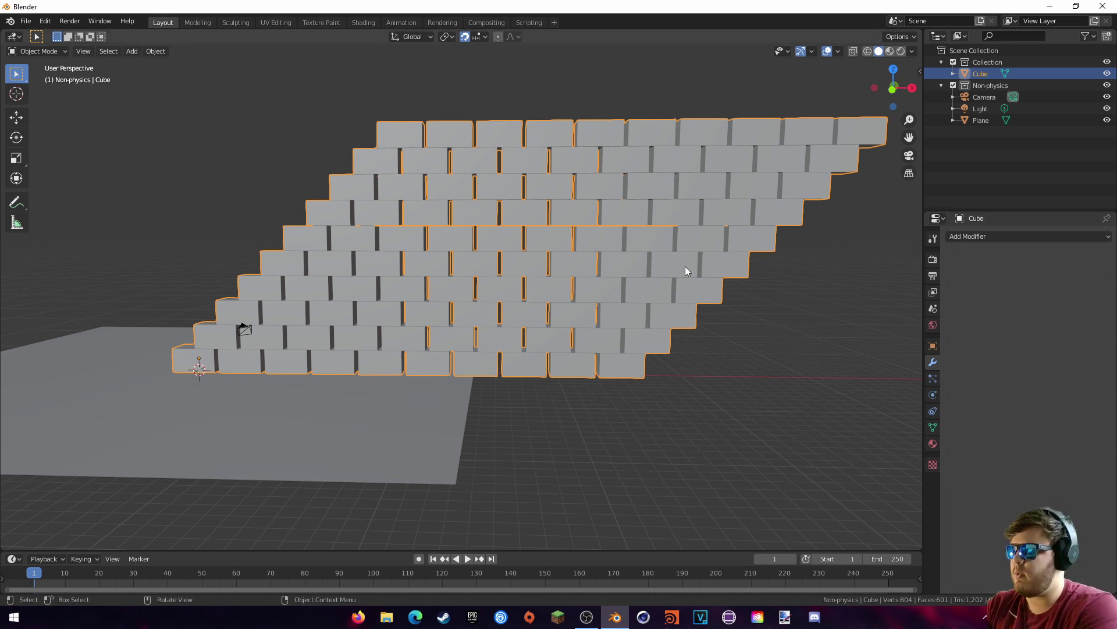
# - Separate the wall mesh by loose parts into one object per brick
pyautogui.press('Tab')
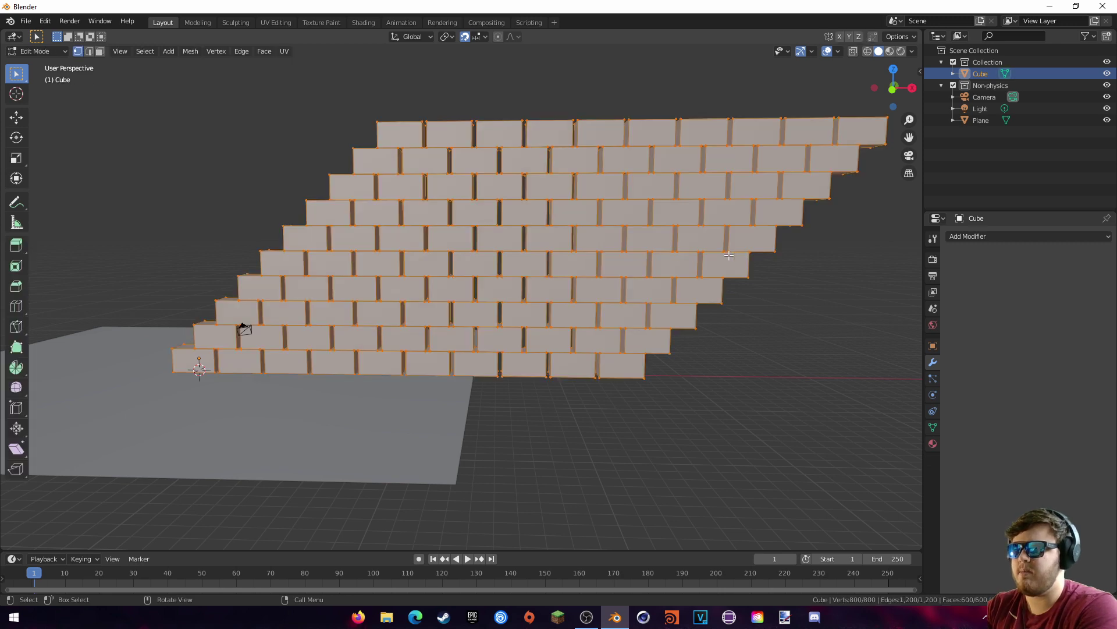
pyautogui.moveTo(656, 283); pyautogui.dragTo(549, 243, button='middle')
pyautogui.rightClick(549, 243)
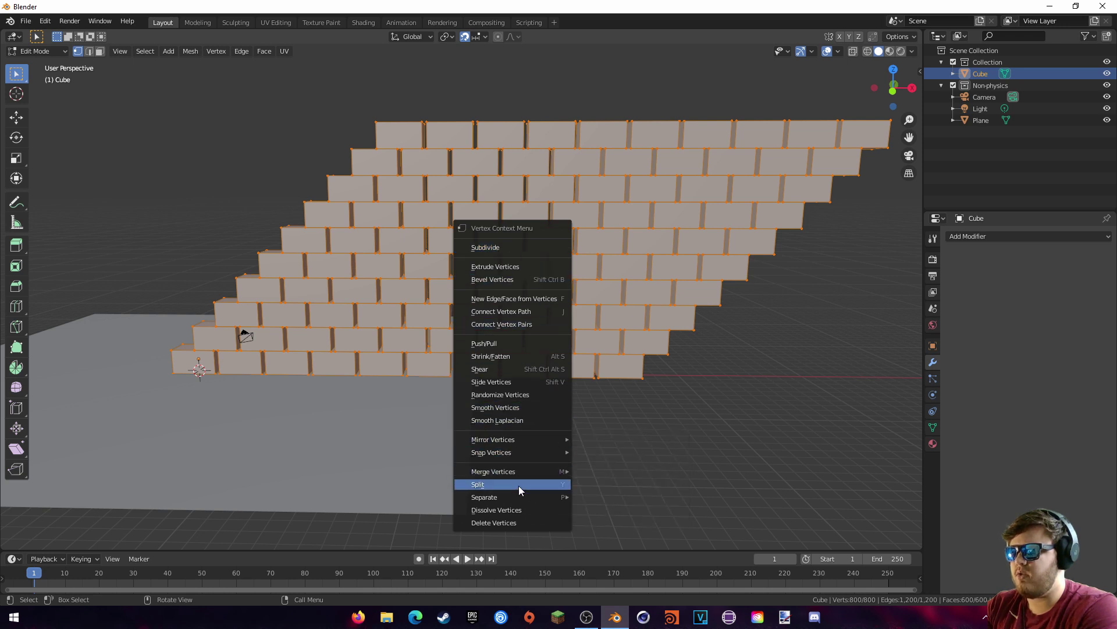
pyautogui.moveTo(520, 497)
pyautogui.click(597, 524)
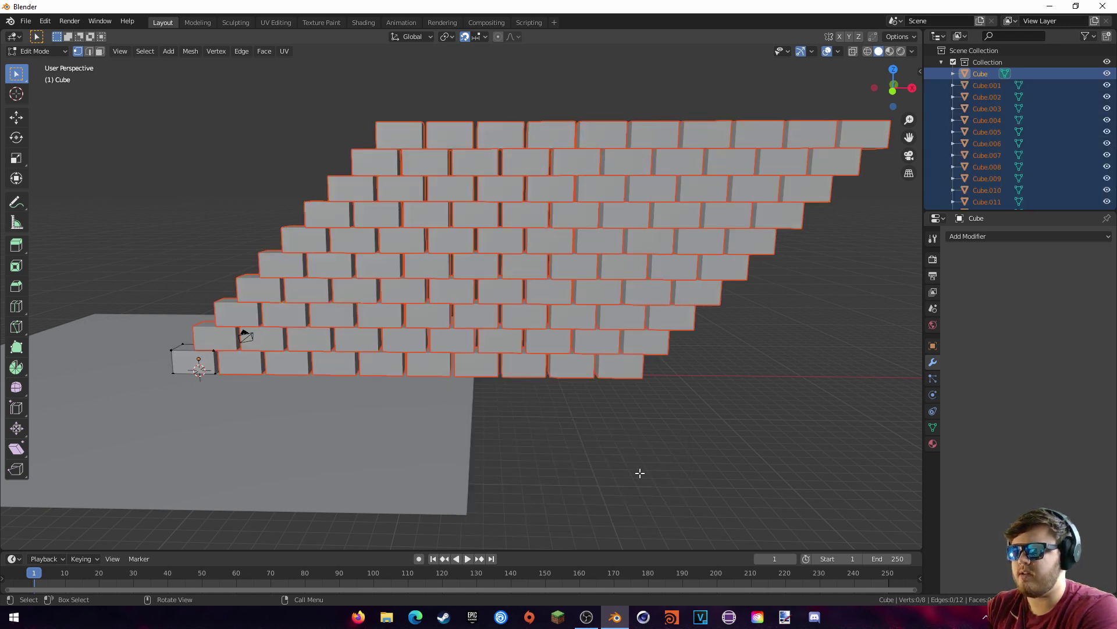
pyautogui.moveTo(640, 473); pyautogui.dragTo(696, 429, button='middle')
pyautogui.press('Tab')
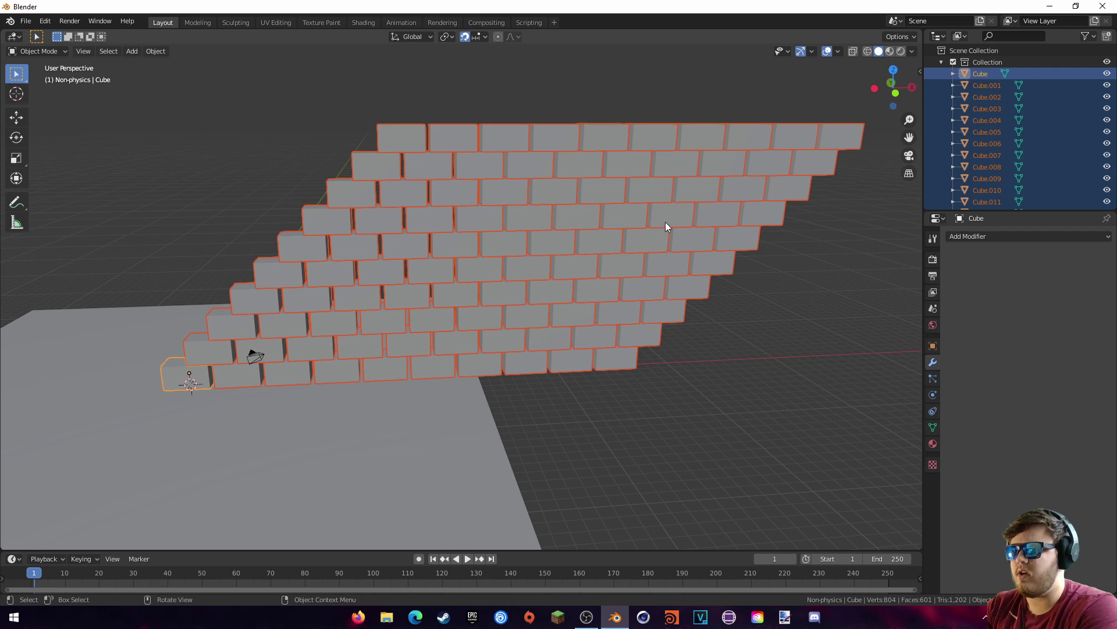
# - Check that a single brick can be moved and rotated on its own, cancelling the change
pyautogui.click(616, 160)
pyautogui.press('g')
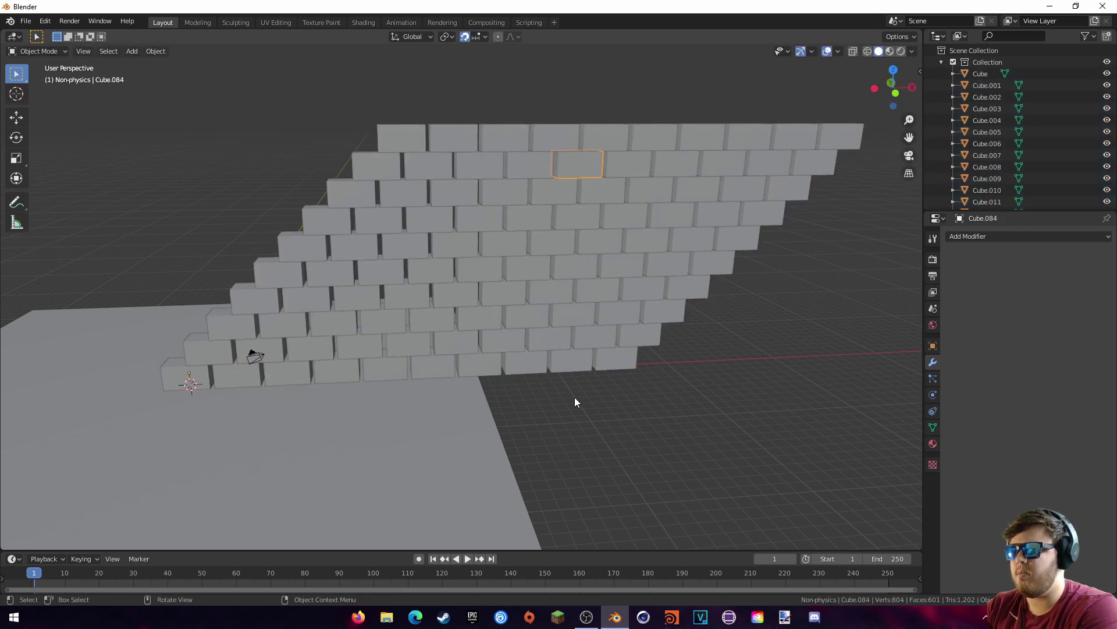
pyautogui.scroll(-3, 575, 401)
pyautogui.press('r')
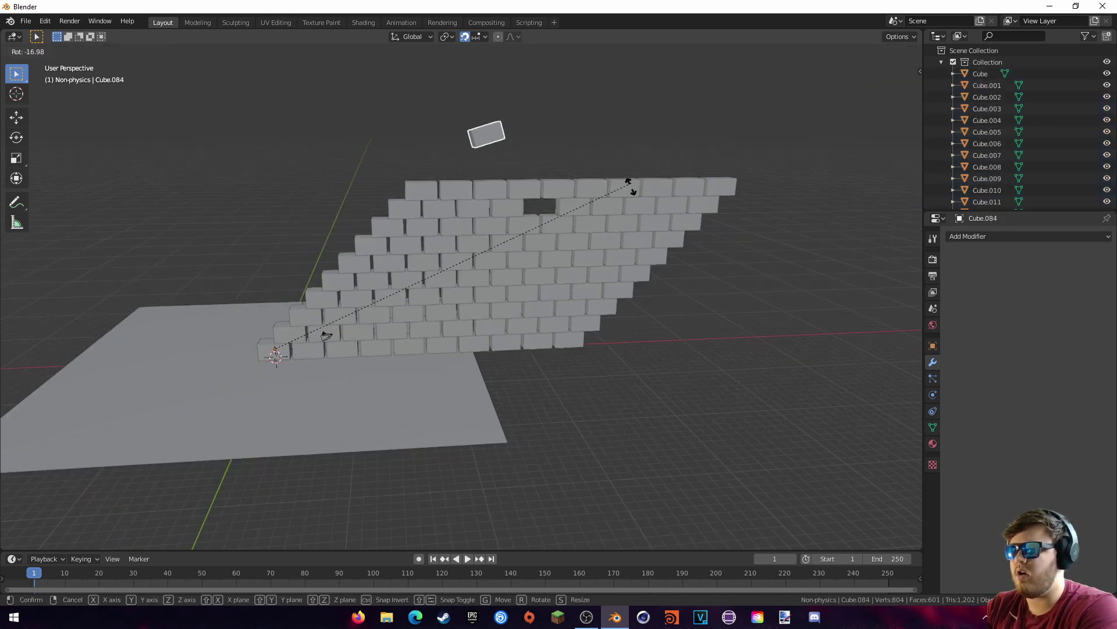
pyautogui.press('Escape')
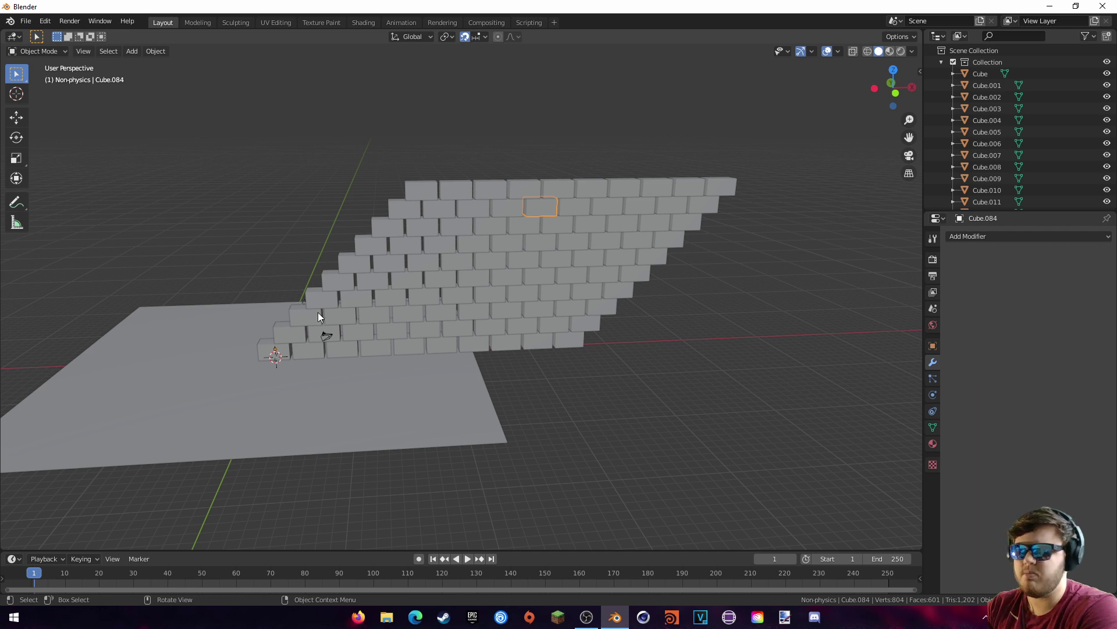
pyautogui.moveTo(432, 380); pyautogui.dragTo(417, 374, button='middle')
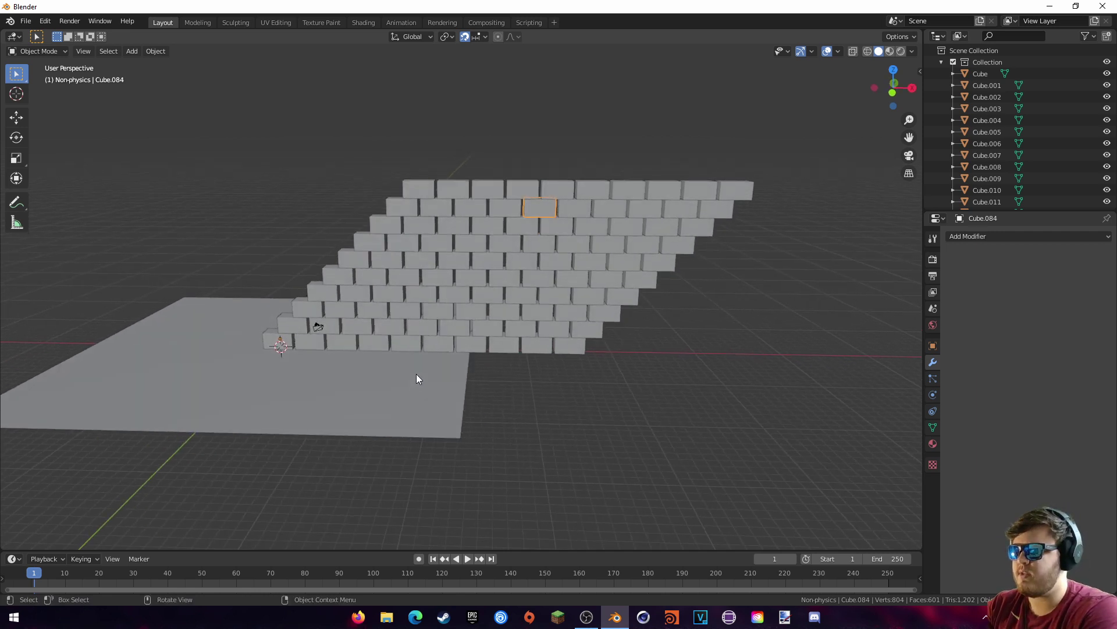
# - Hide the Non-physics collection and switch to the front view
pyautogui.click(942, 61)
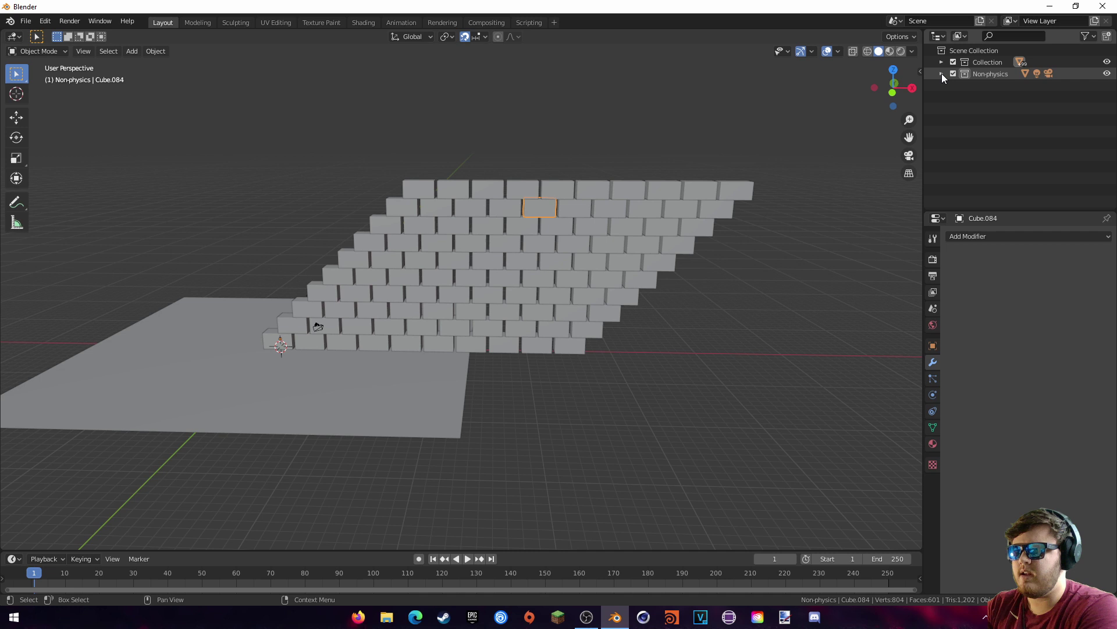
pyautogui.click(953, 74)
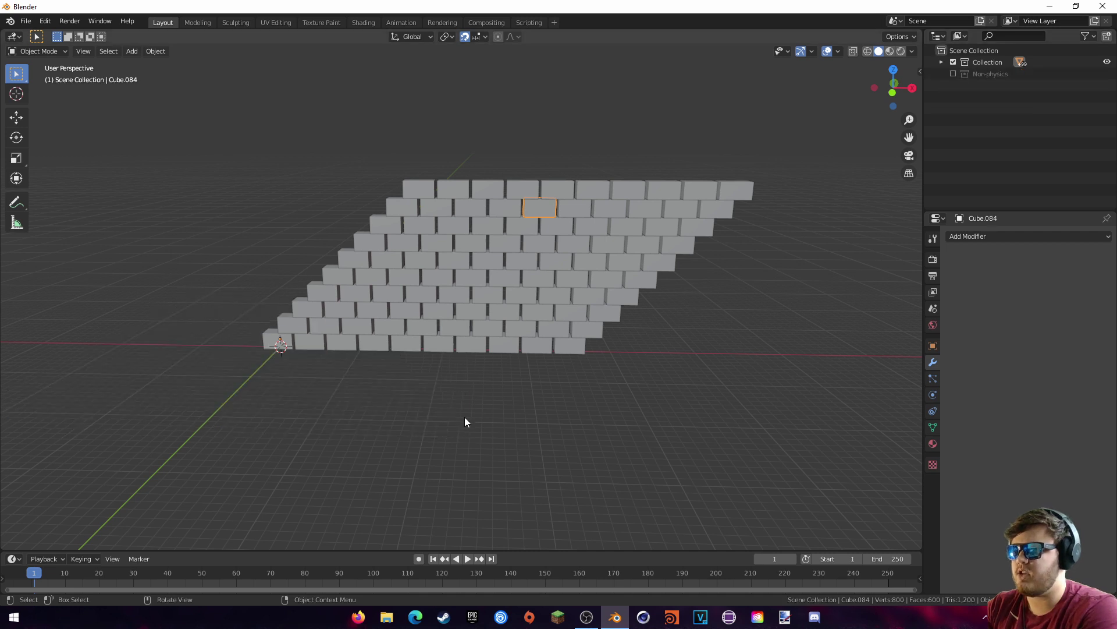
pyautogui.moveTo(465, 417); pyautogui.dragTo(488, 385, button='middle')
pyautogui.press('KP_1')
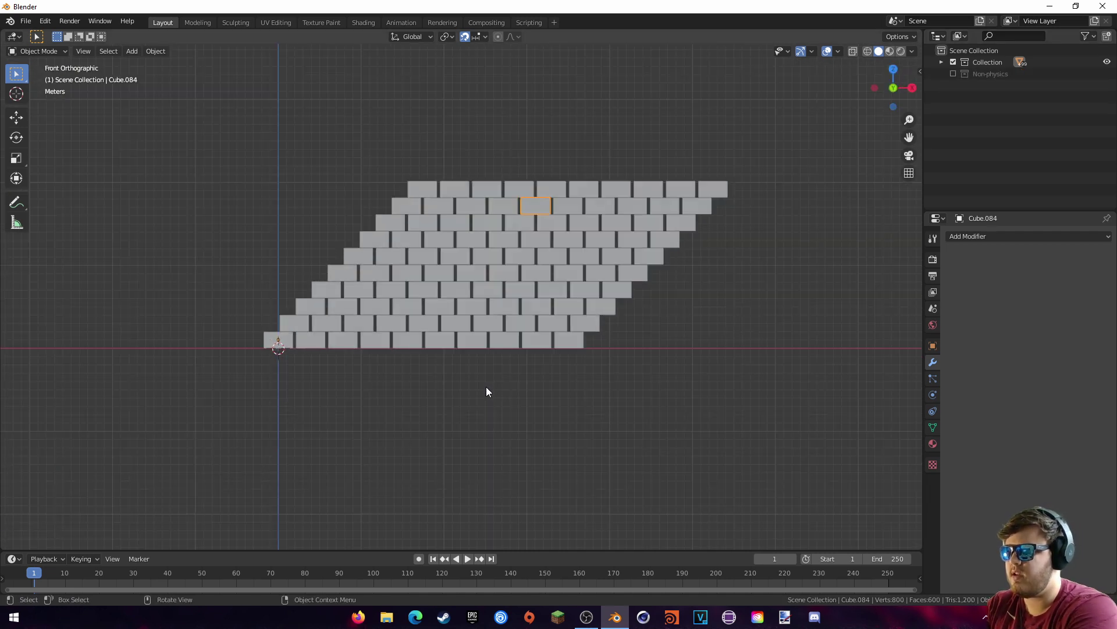
pyautogui.keyDown('shift'); pyautogui.moveTo(747, 268); pyautogui.dragTo(719, 277, button='middle'); pyautogui.keyUp('shift')
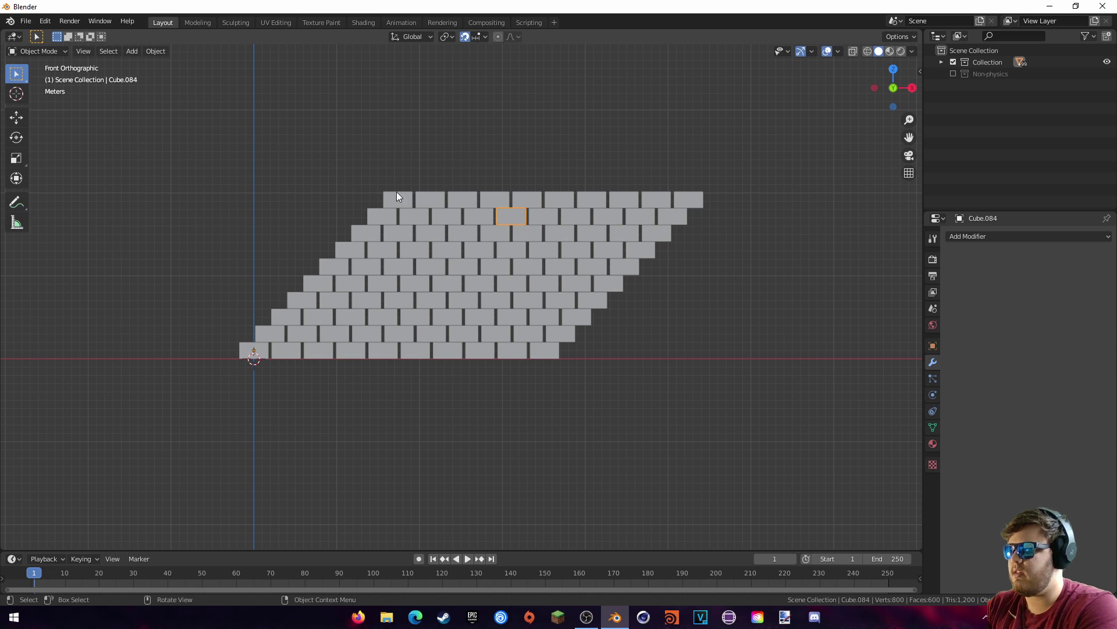
# - Set every brick's origin to Origin to Center of Mass (Volume)
pyautogui.moveTo(199, 144); pyautogui.dragTo(842, 452)
pyautogui.scroll(1, 728, 305)
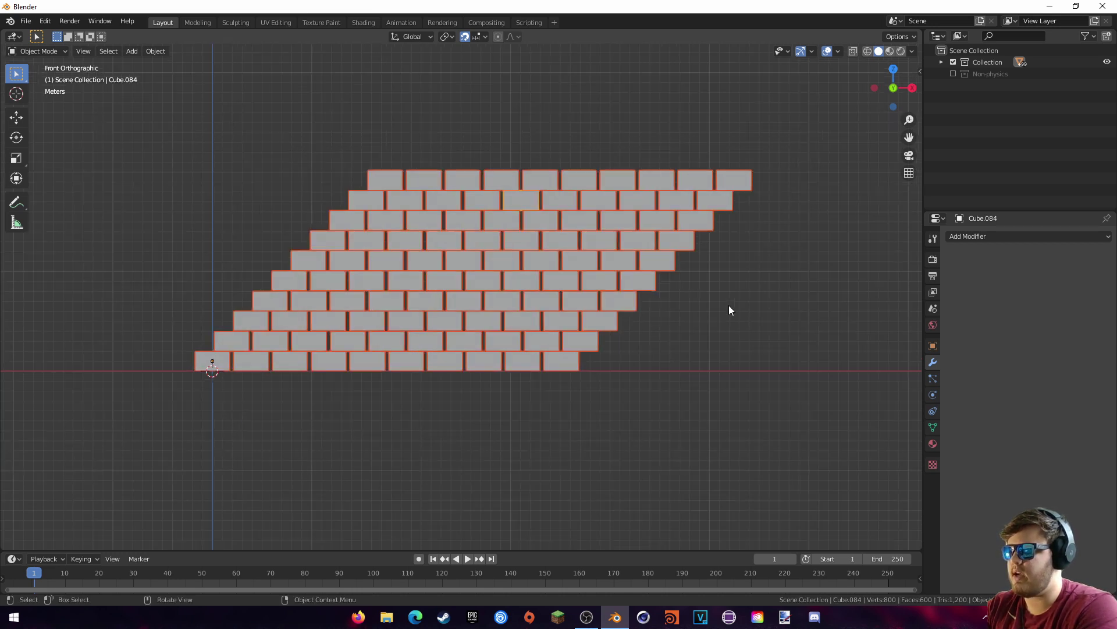
pyautogui.keyDown('shift'); pyautogui.moveTo(700, 281); pyautogui.dragTo(689, 312, button='middle'); pyautogui.keyUp('shift')
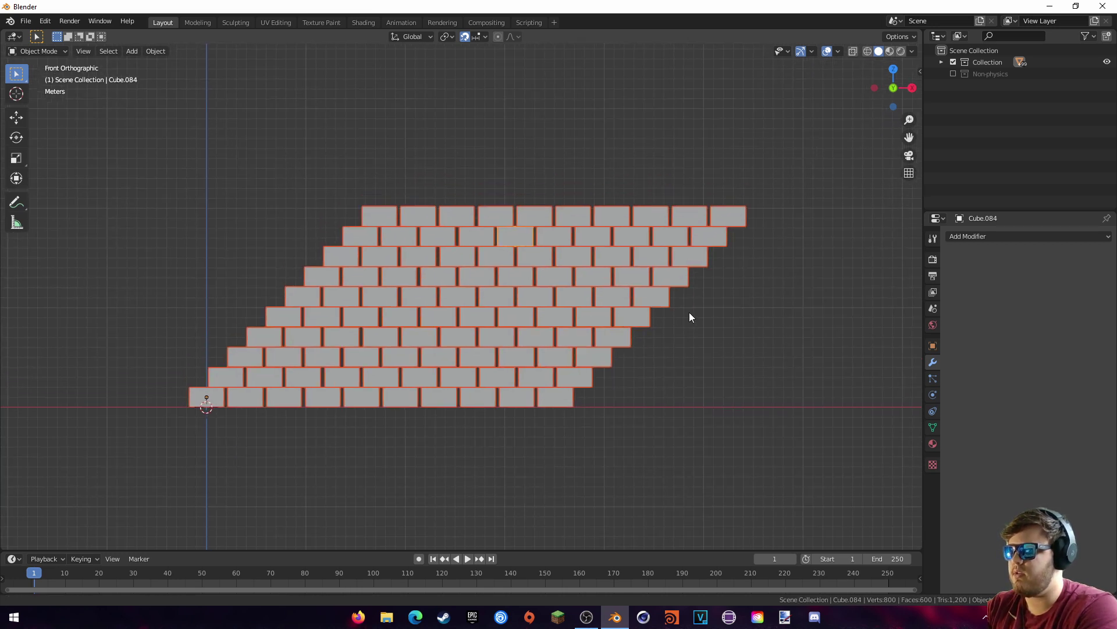
pyautogui.rightClick(415, 259)
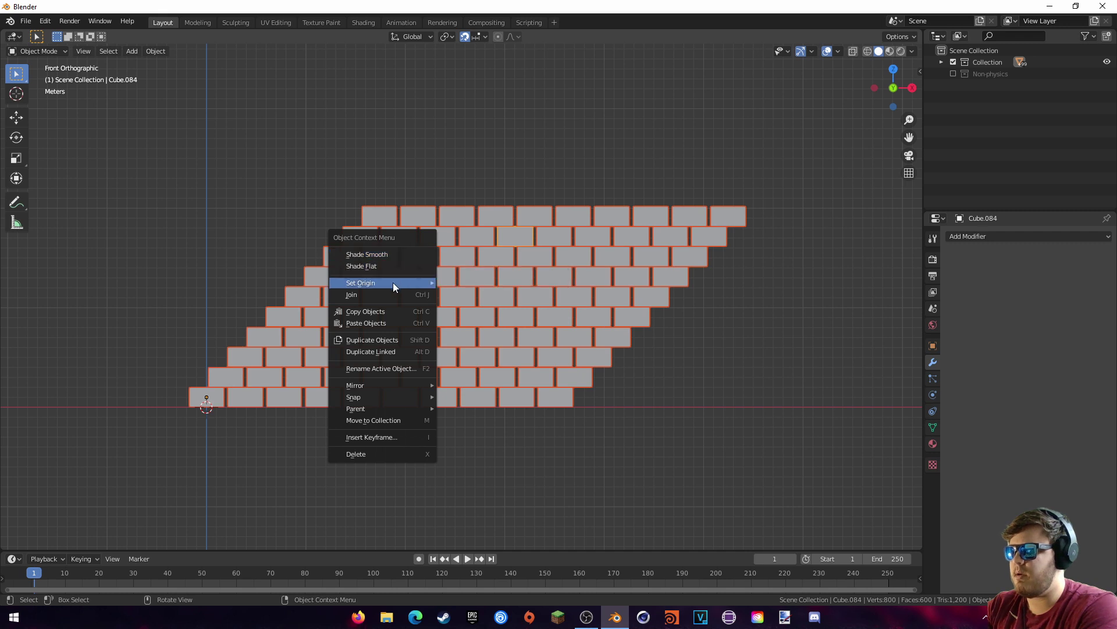
pyautogui.moveTo(393, 282)
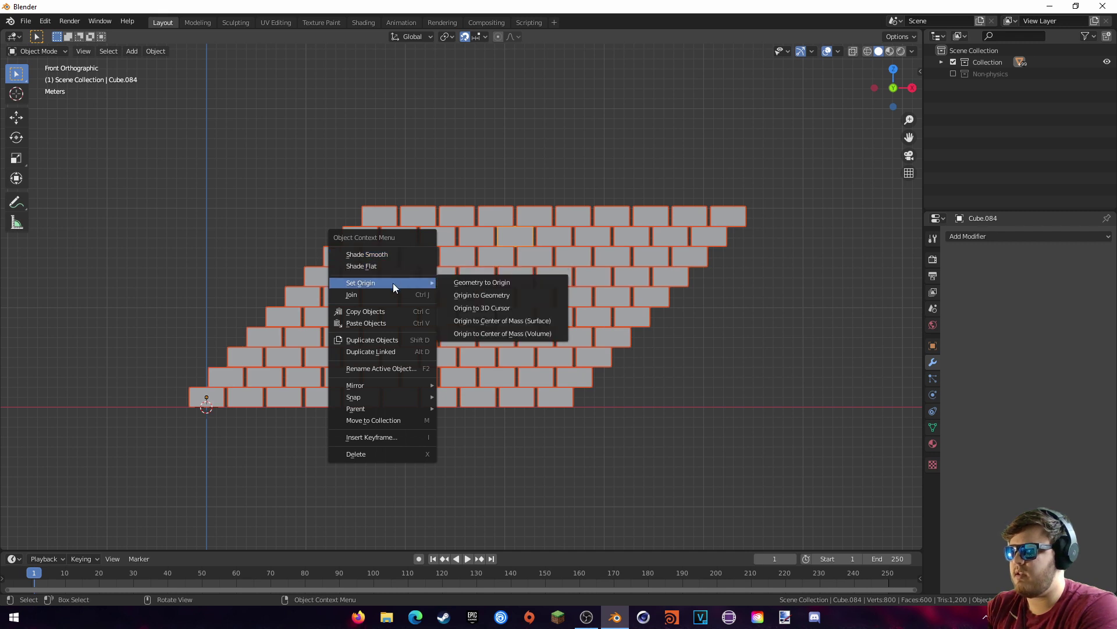
pyautogui.click(515, 334)
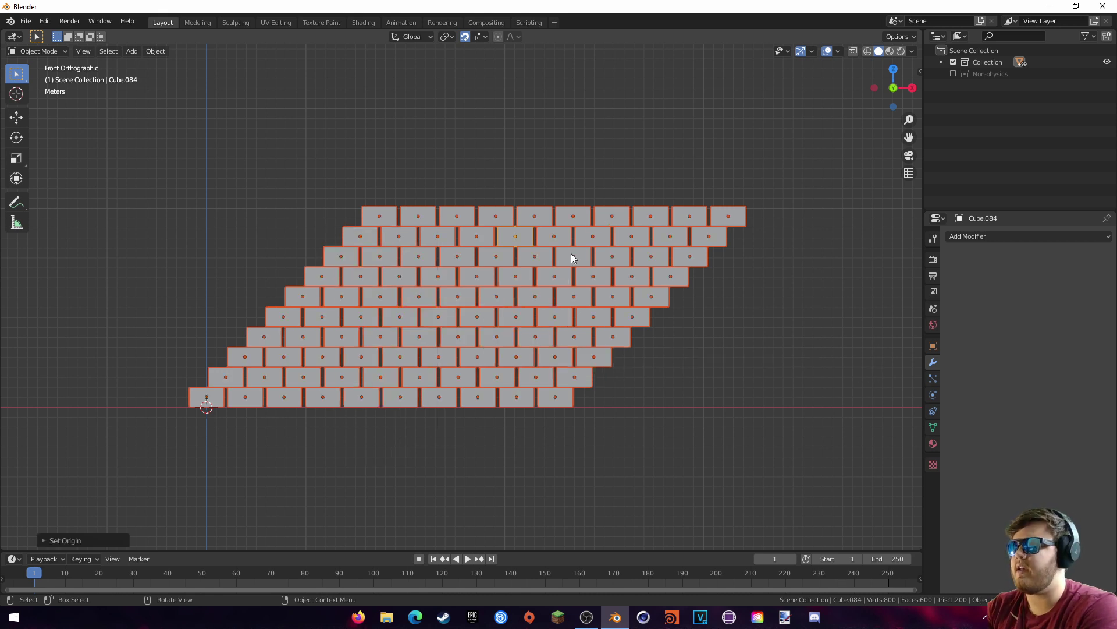
# - Test-rotate a corner brick and a middle brick around their own centres, cancelling each
pyautogui.click(729, 219)
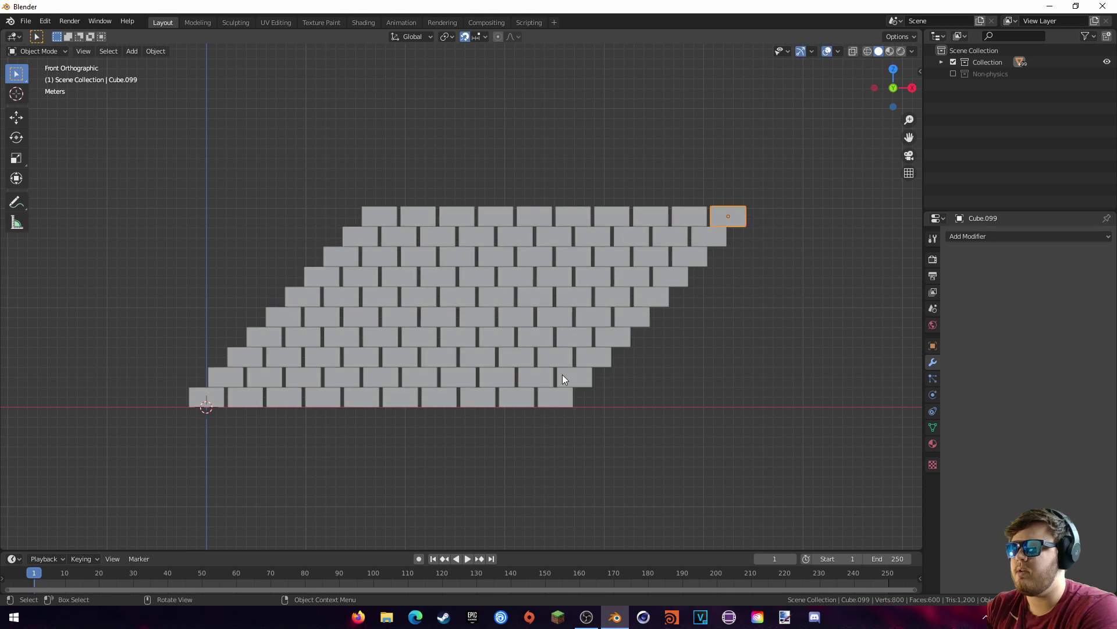
pyautogui.press('r')
pyautogui.press('Escape')
pyautogui.click(515, 275)
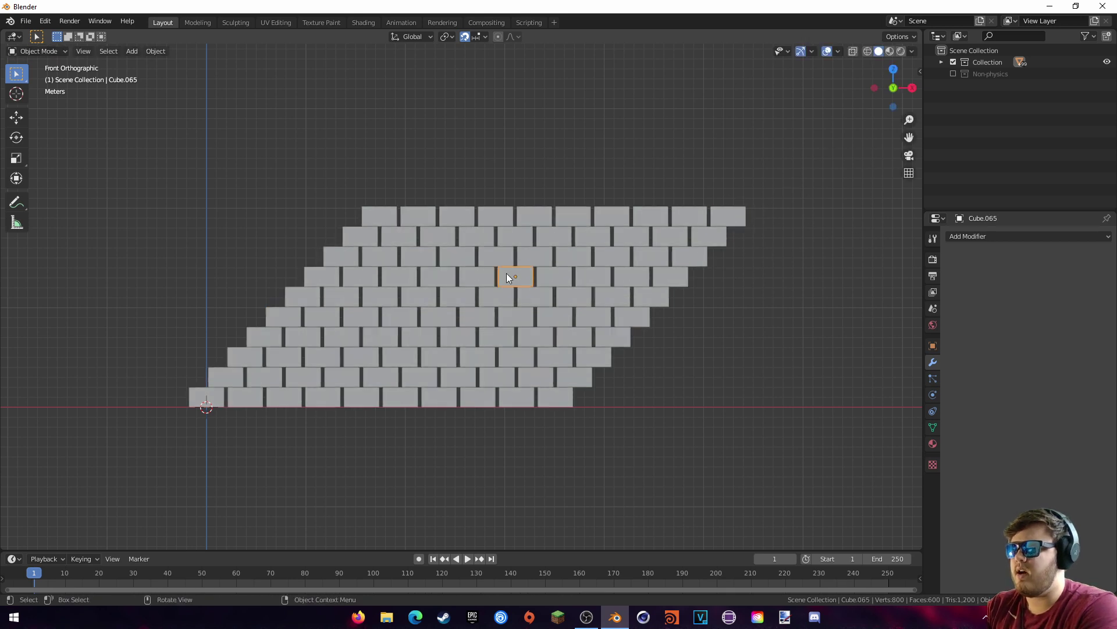
pyautogui.press('r')
pyautogui.press('Escape')
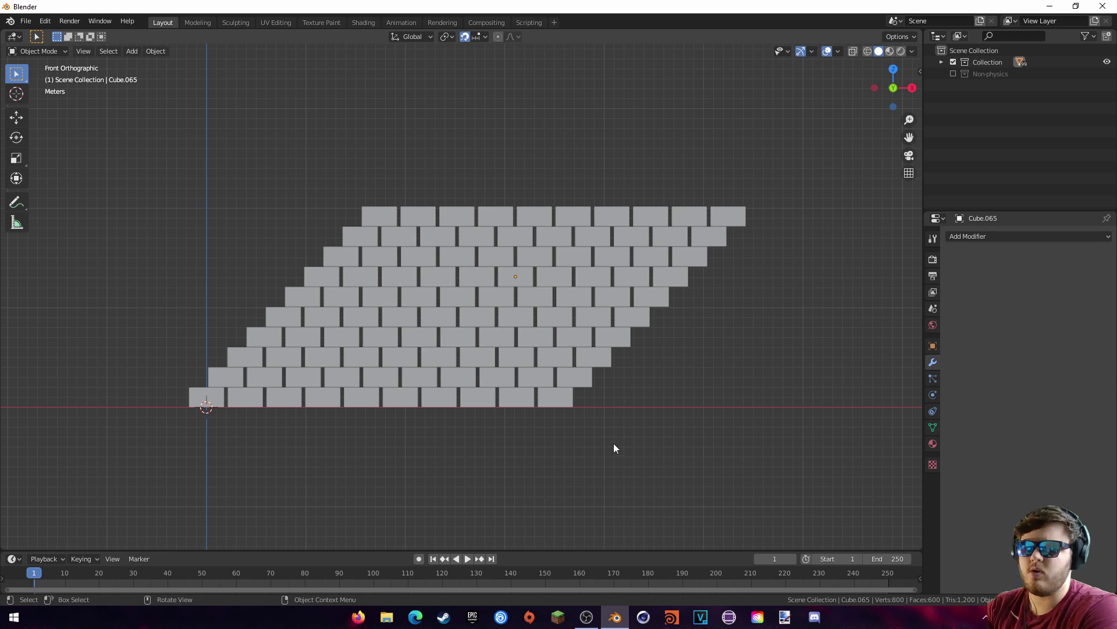
# - Move the overhanging right-hand brick staircase along X to the wall's left end
pyautogui.moveTo(587, 401); pyautogui.dragTo(865, 149)
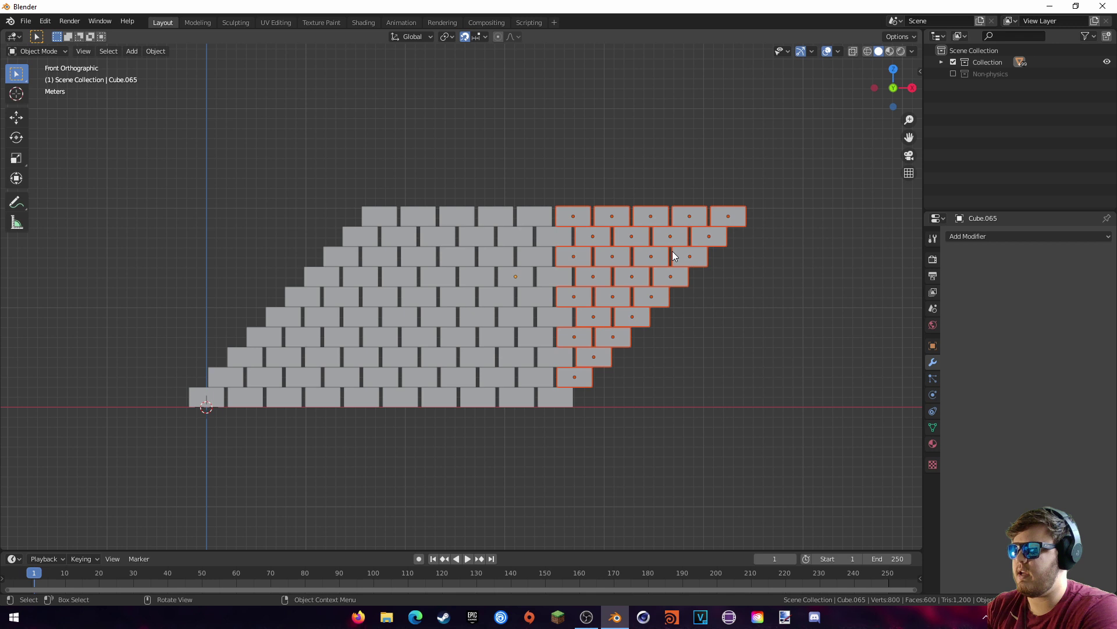
pyautogui.press('g')
pyautogui.press('x')
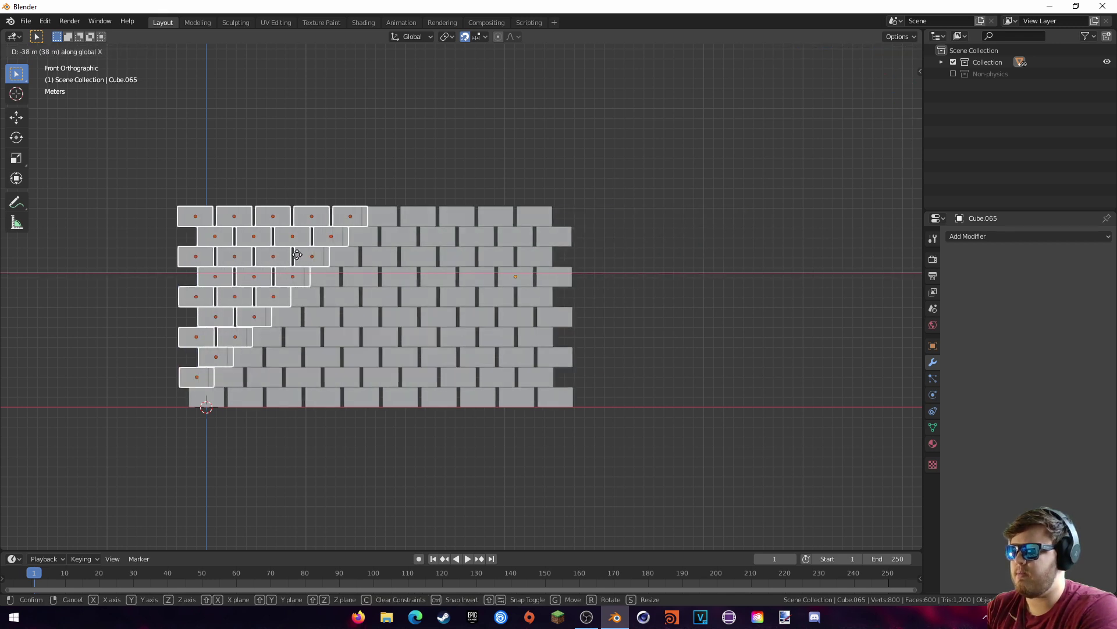
pyautogui.click(287, 253)
# - Delete the five stray bricks jutting out from the wall's left edge, leaving 95 bricks
pyautogui.keyDown('shift'); pyautogui.moveTo(407, 275); pyautogui.dragTo(618, 288, button='middle'); pyautogui.keyUp('shift')
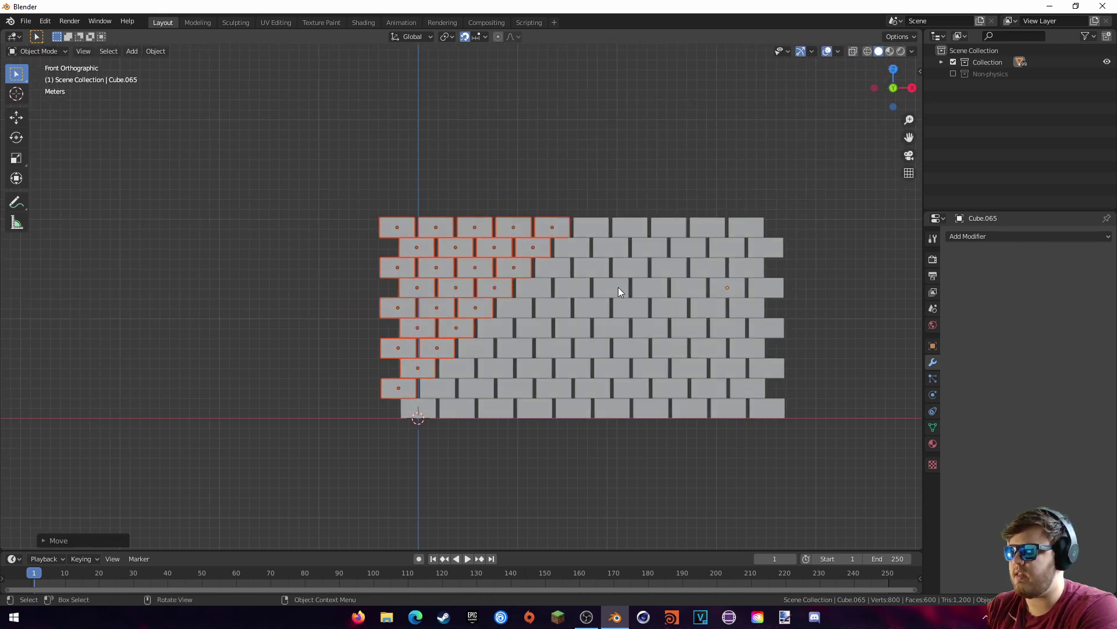
pyautogui.scroll(4, 618, 287)
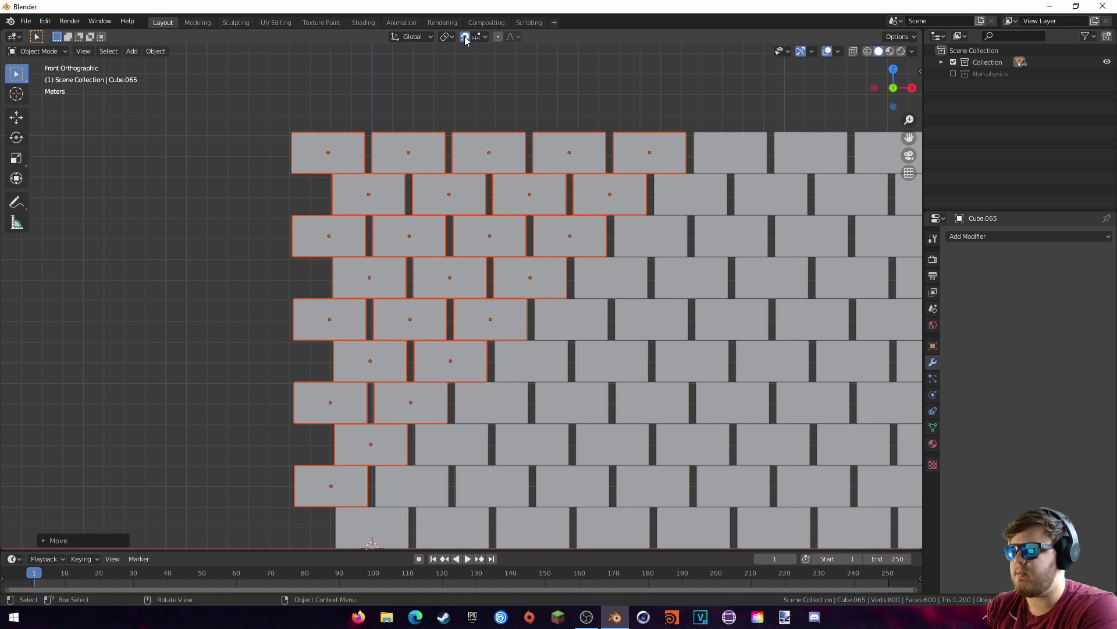
pyautogui.keyDown('shift'); pyautogui.moveTo(742, 112); pyautogui.dragTo(654, 177, button='middle'); pyautogui.keyUp('shift')
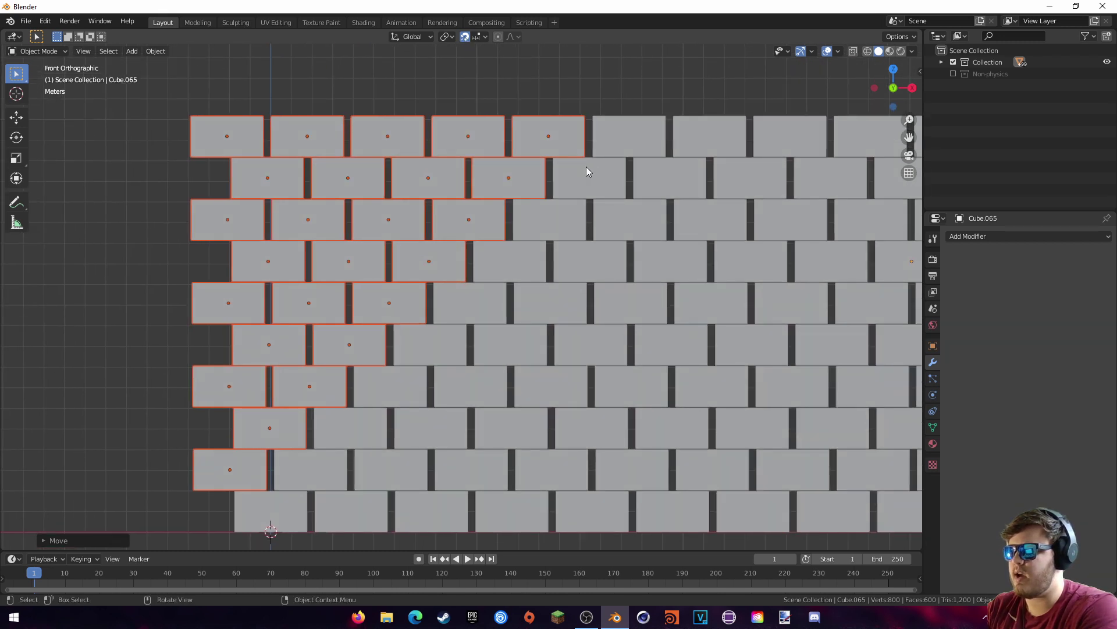
pyautogui.scroll(-4, 520, 336)
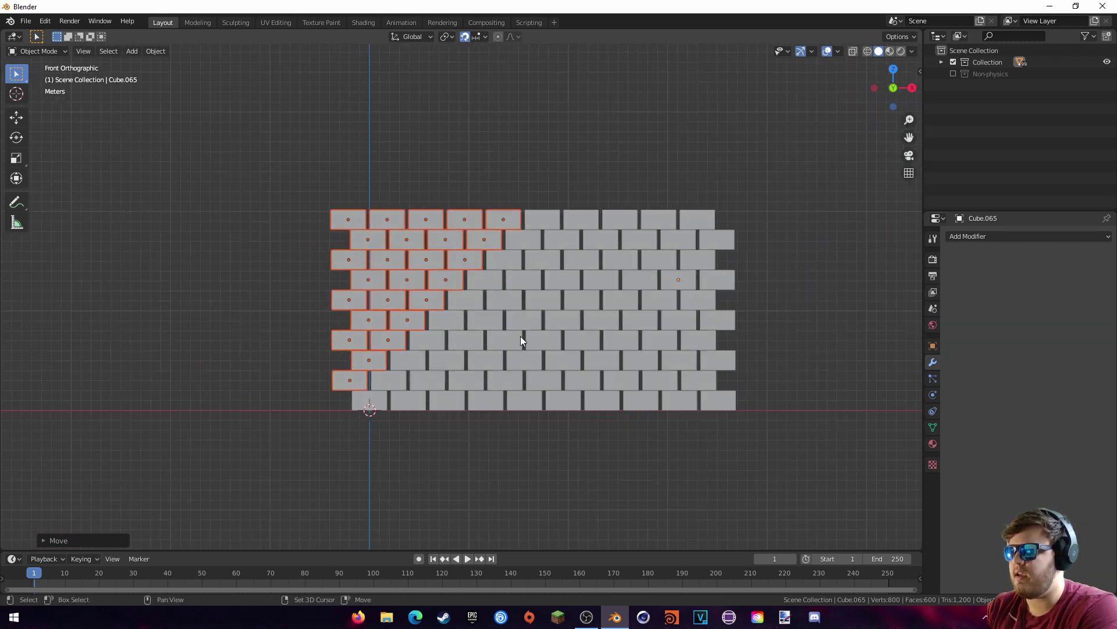
pyautogui.click(464, 194)
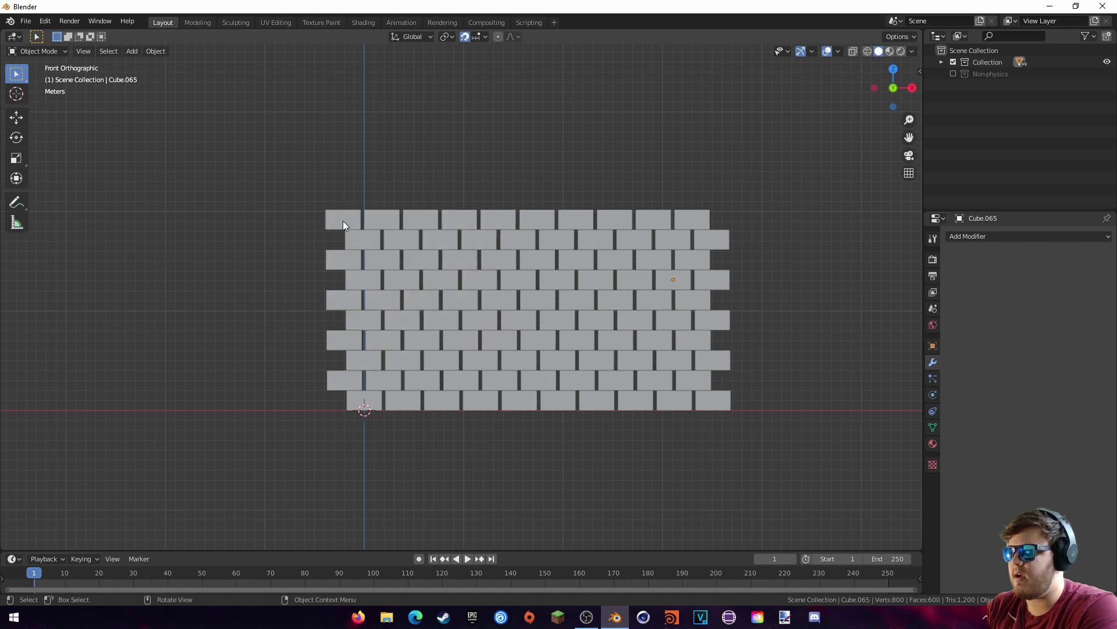
pyautogui.press('Delete')
pyautogui.click(339, 260)
pyautogui.press('Delete')
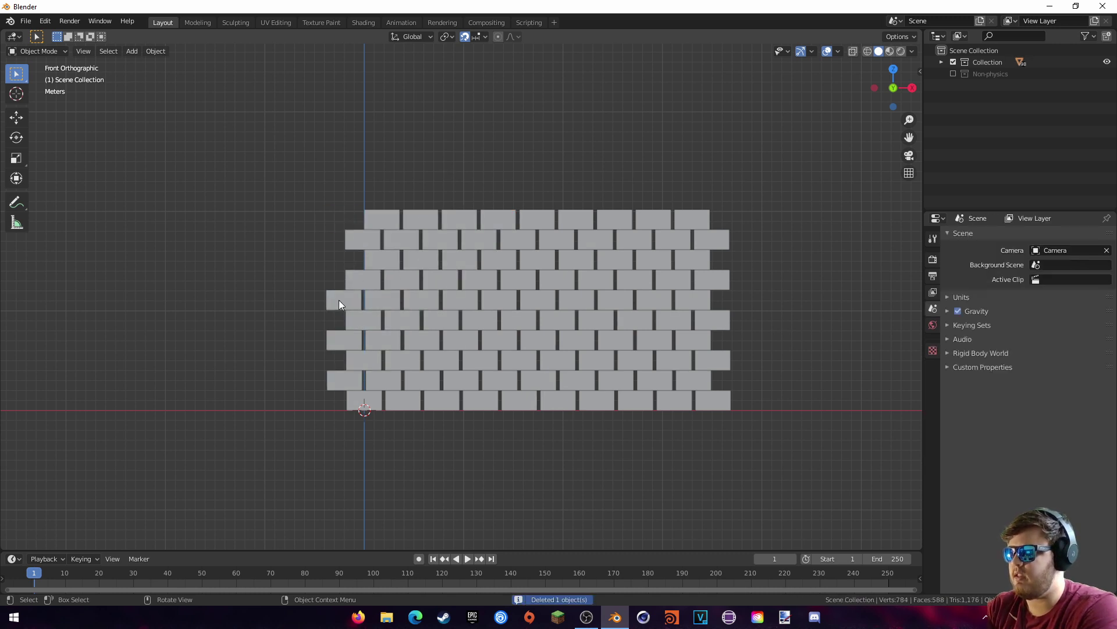
pyautogui.click(338, 299)
pyautogui.press('Delete')
pyautogui.click(335, 339)
pyautogui.press('Delete')
pyautogui.click(337, 379)
pyautogui.press('Delete')
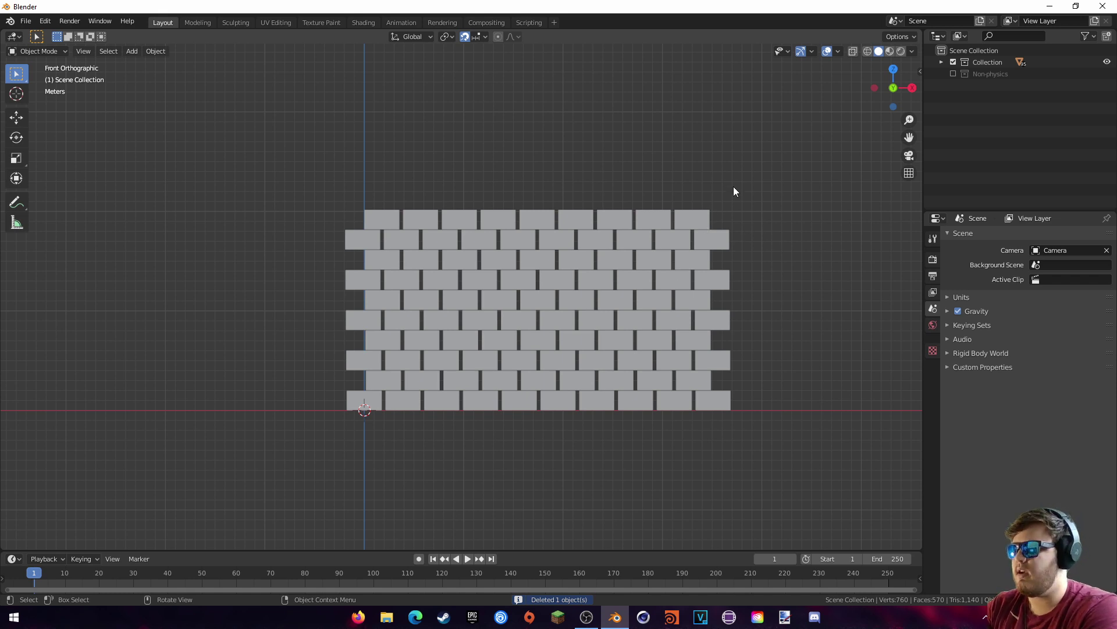
# - Make the Non-physics collection visible again
pyautogui.moveTo(733, 190); pyautogui.dragTo(729, 199, button='middle')
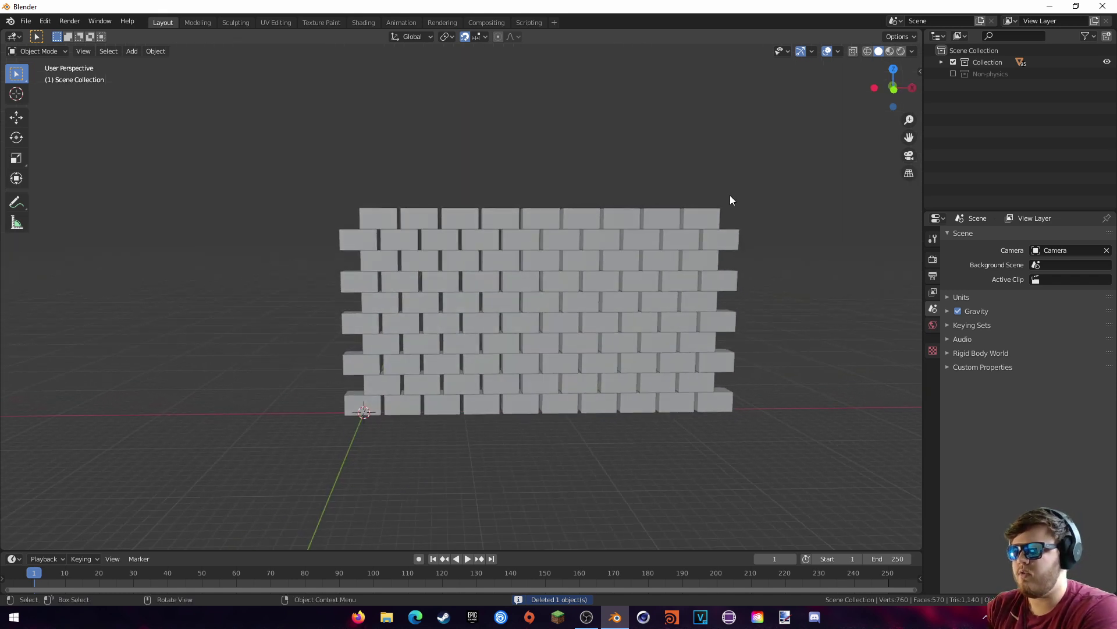
pyautogui.click(953, 74)
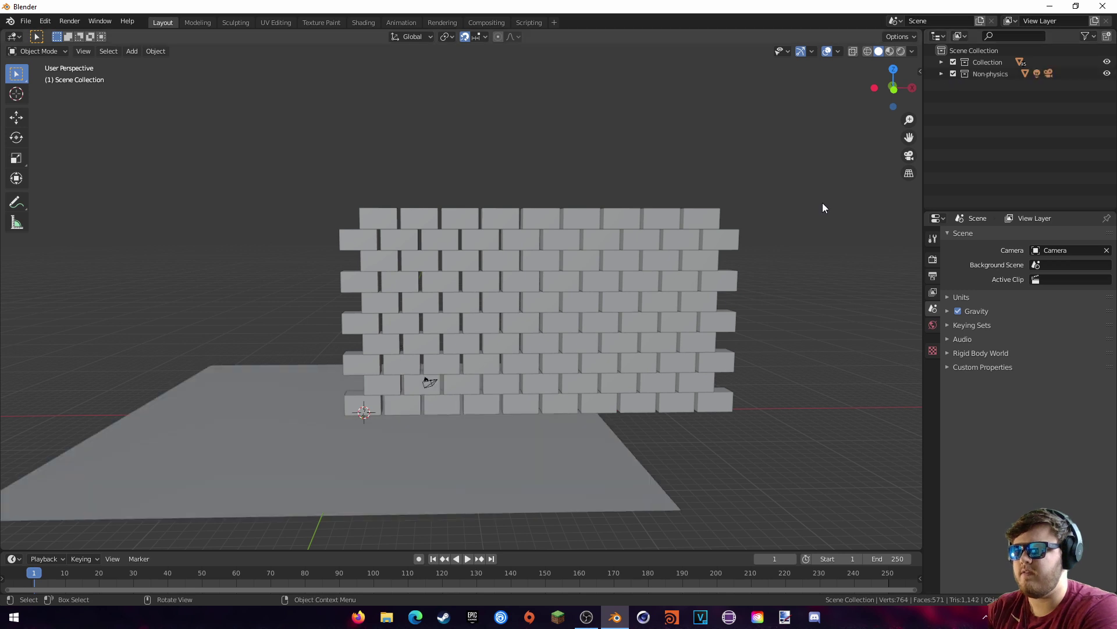
pyautogui.scroll(-1, 671, 285)
# - Move the floor plane under the brick wall, keeping its height, and scale it much larger
pyautogui.click(496, 424)
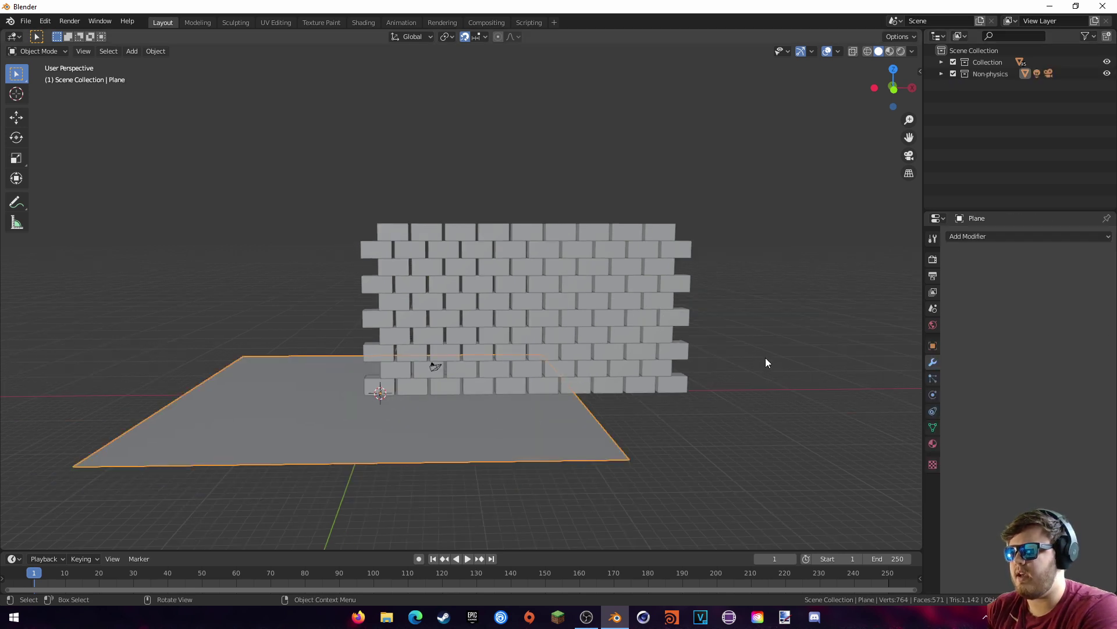
pyautogui.keyDown('shift'); pyautogui.moveTo(766, 362); pyautogui.dragTo(644, 282, button='middle'); pyautogui.keyUp('shift')
pyautogui.press('g')
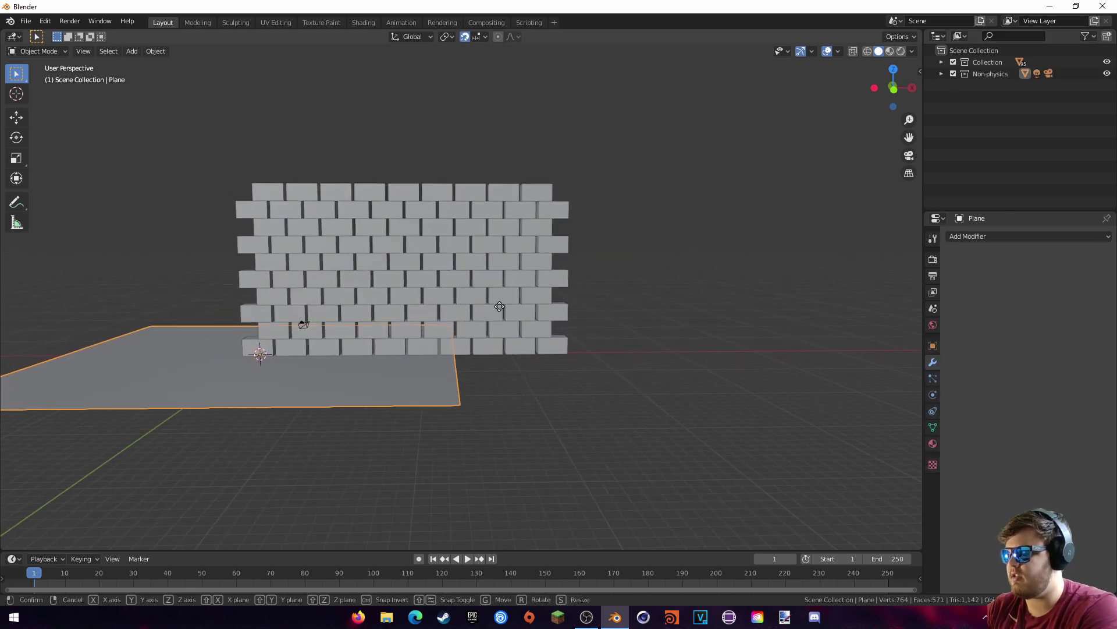
pyautogui.hotkey('shift', 'z')
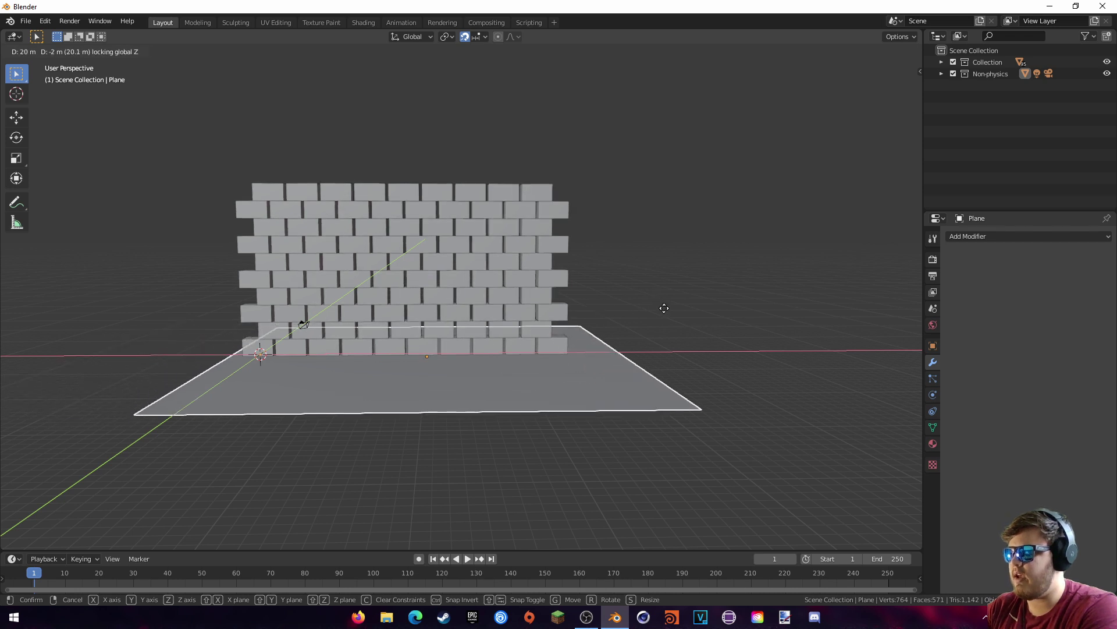
pyautogui.click(623, 312)
pyautogui.press('s')
pyautogui.click(236, 216)
pyautogui.moveTo(235, 216); pyautogui.dragTo(592, 195, button='middle')
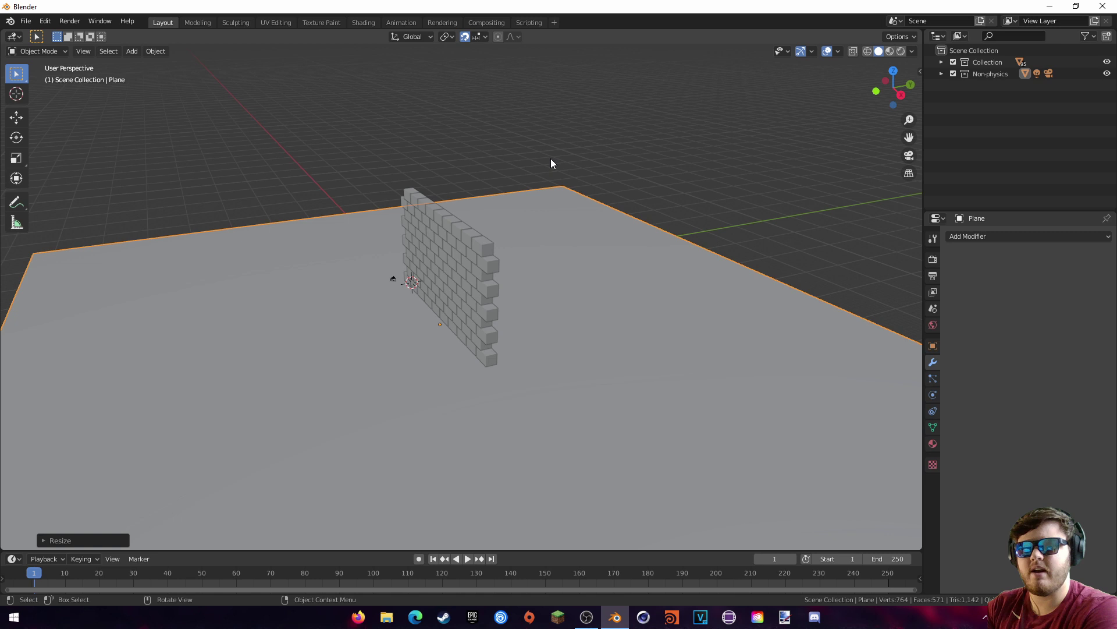
# - Add a UV sphere and place it beside the brick wall
pyautogui.hotkey('shift', 'a')
pyautogui.moveTo(540, 145)
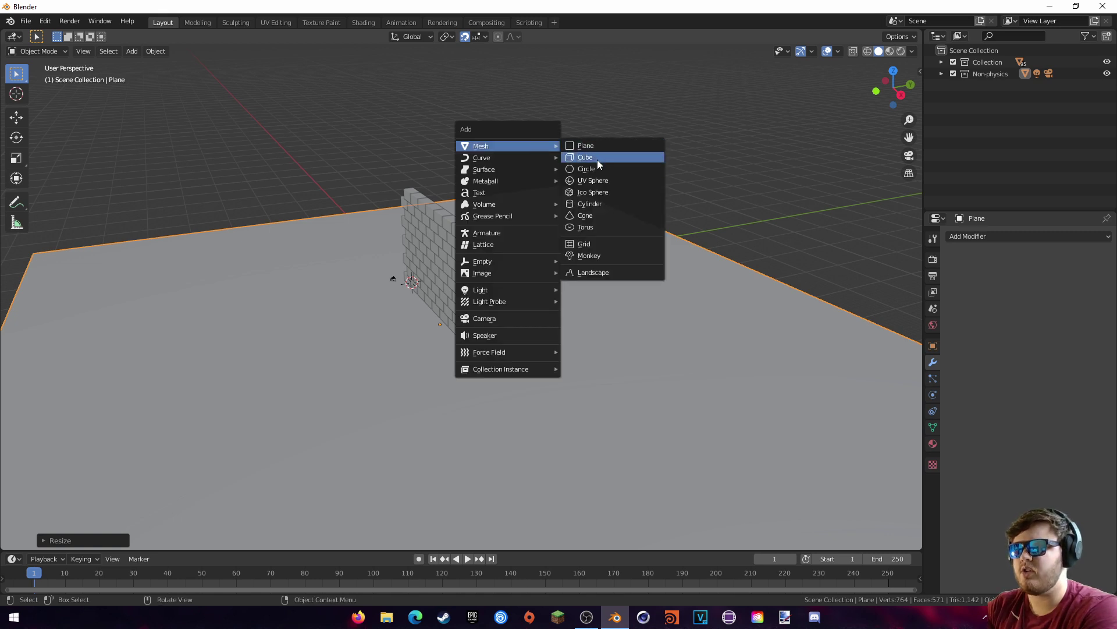
pyautogui.click(591, 180)
pyautogui.press('g')
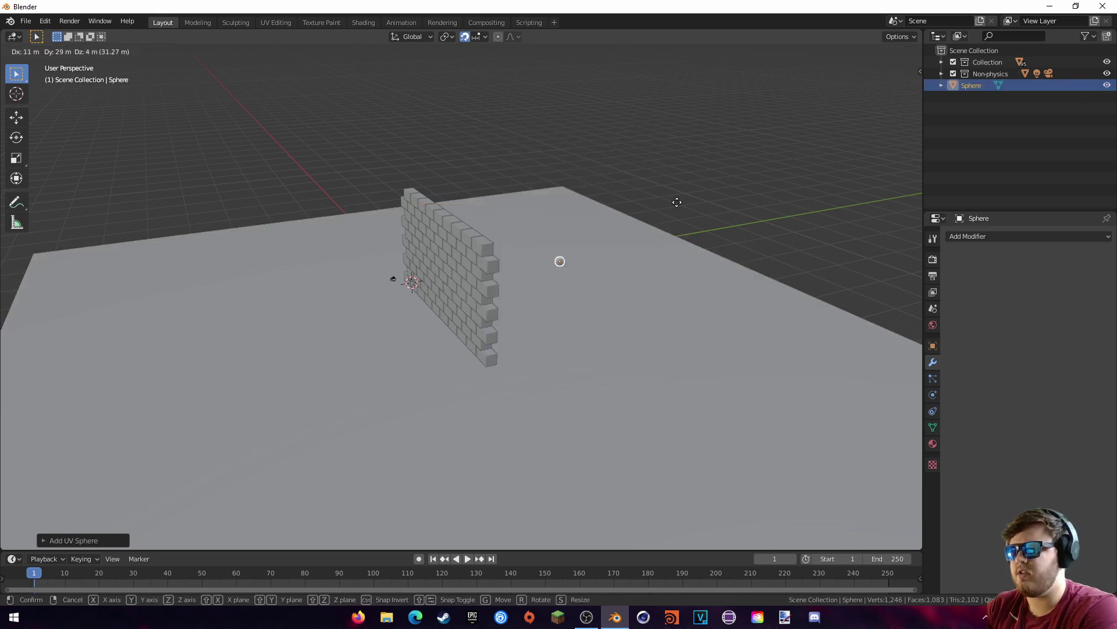
pyautogui.click(689, 168)
# - Enlarge the sphere and reposition it a short distance to the side of the wall
pyautogui.press('s')
pyautogui.press('Return')
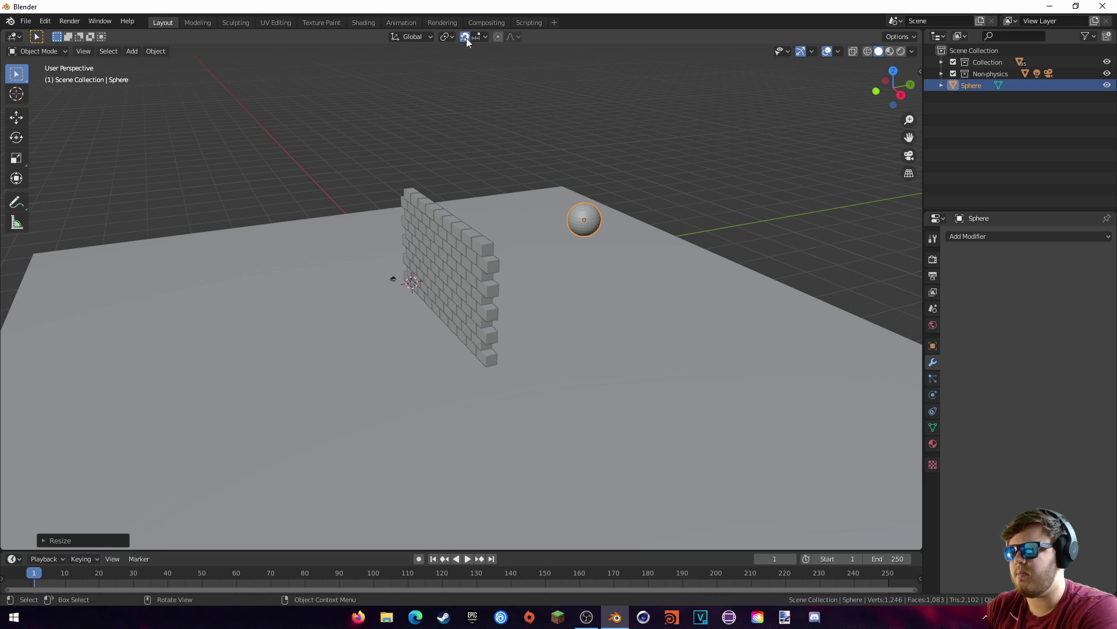
pyautogui.moveTo(726, 195); pyautogui.dragTo(677, 216, button='middle')
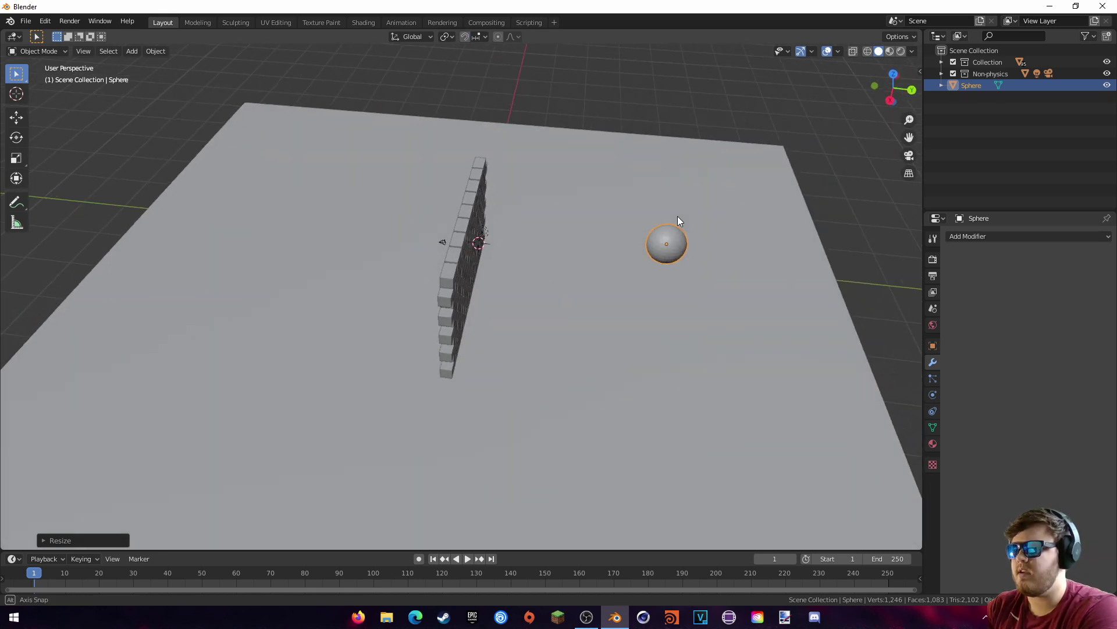
pyautogui.press('s')
pyautogui.click(745, 219)
pyautogui.press('g')
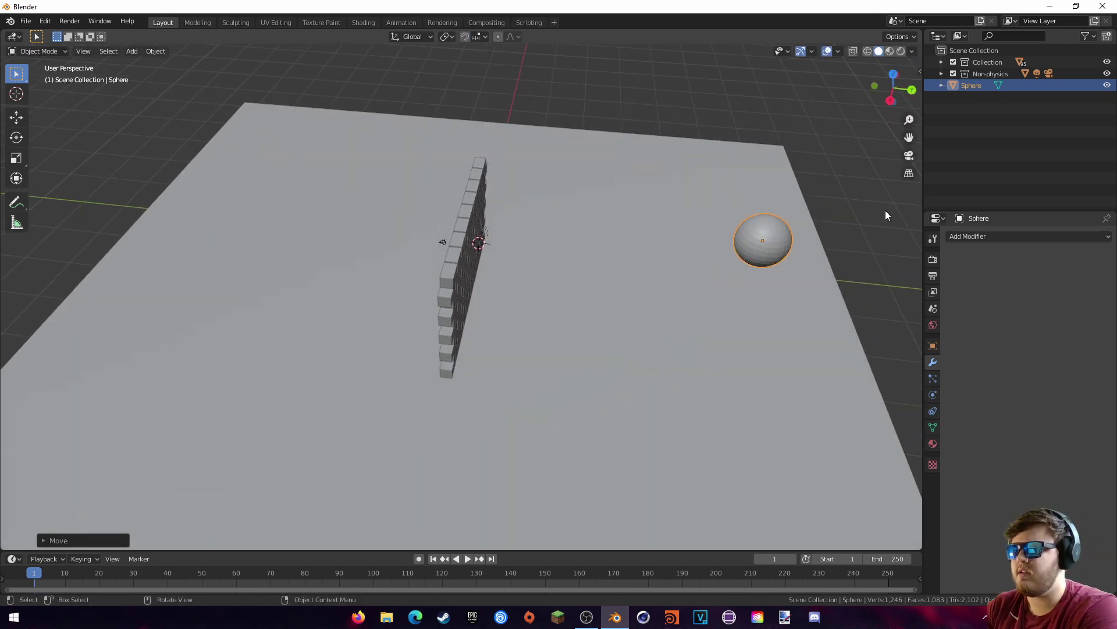
pyautogui.click(885, 211)
pyautogui.moveTo(885, 210); pyautogui.dragTo(782, 264, button='middle')
pyautogui.press('g')
pyautogui.click(606, 219)
# - Apply Shade Smooth to the sphere
pyautogui.rightClick(815, 265)
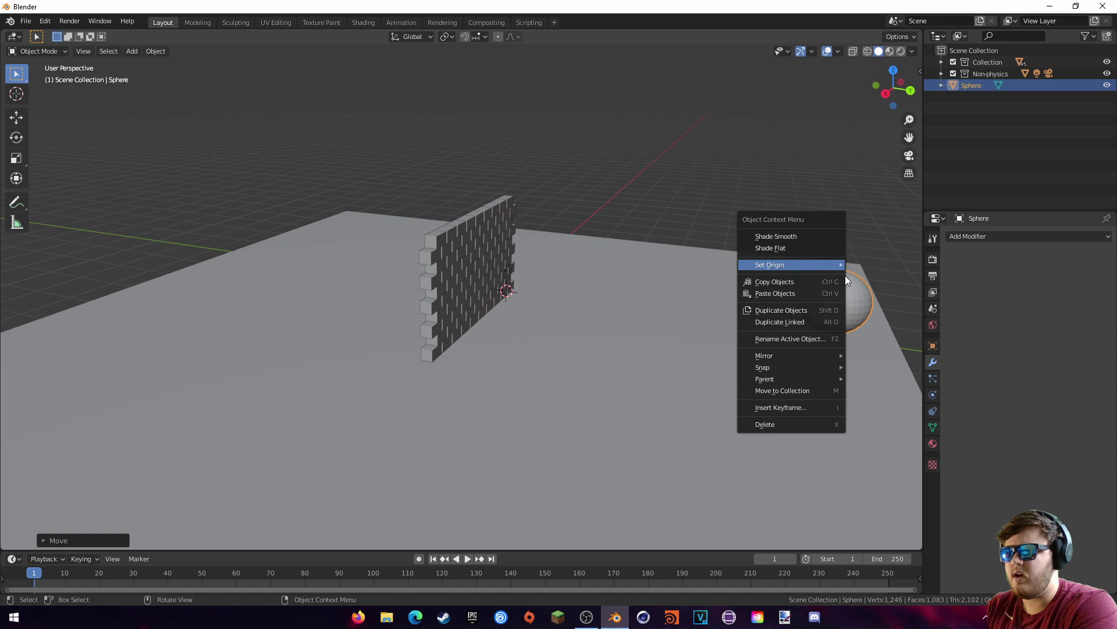
pyautogui.click(798, 237)
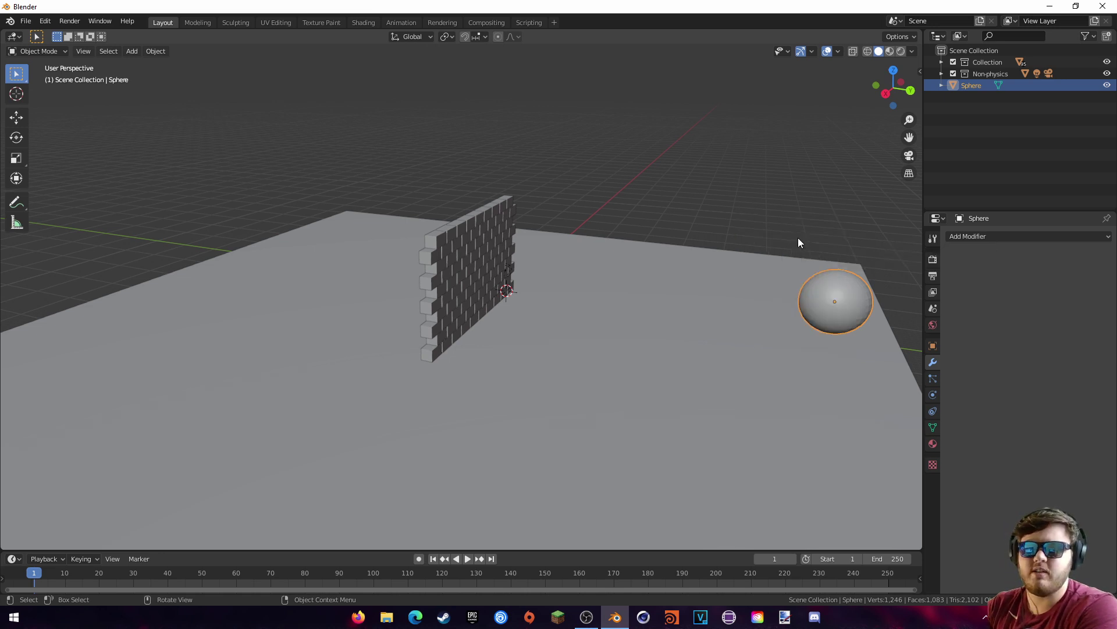
pyautogui.moveTo(798, 327); pyautogui.dragTo(818, 326, button='middle')
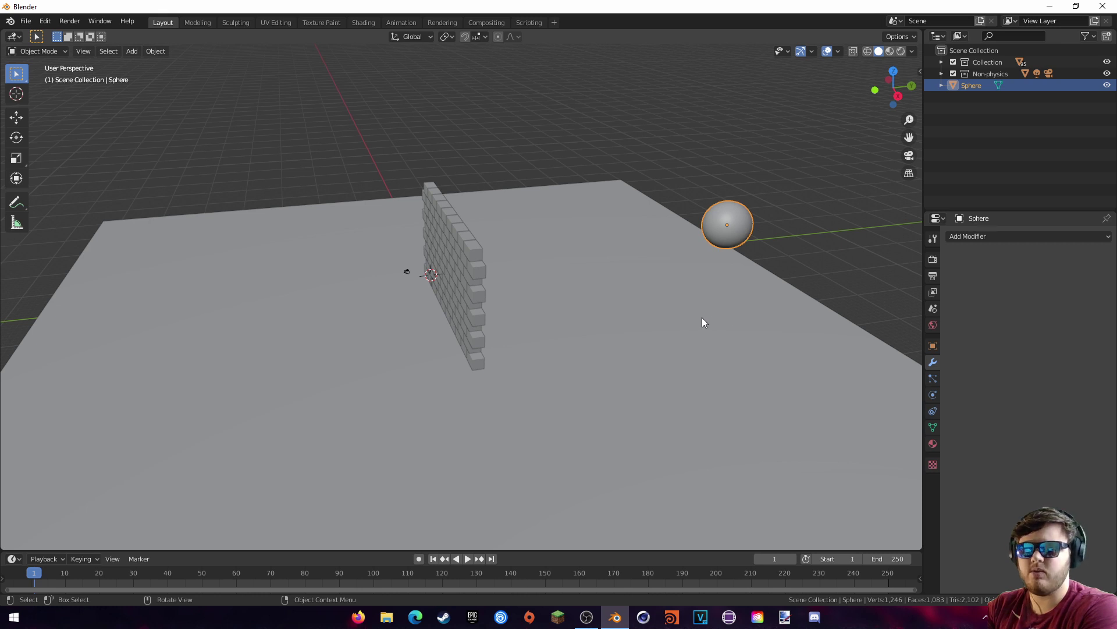
# - Select the ground plane and show its Physics properties tab
pyautogui.moveTo(703, 320); pyautogui.dragTo(706, 348, button='middle')
pyautogui.click(698, 379)
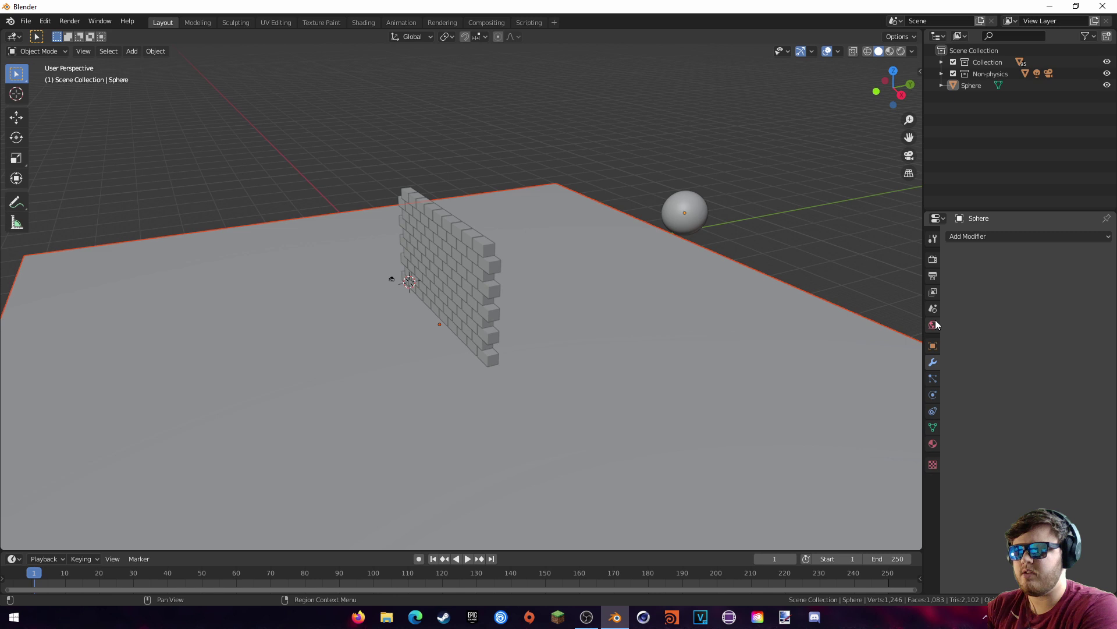
pyautogui.click(935, 394)
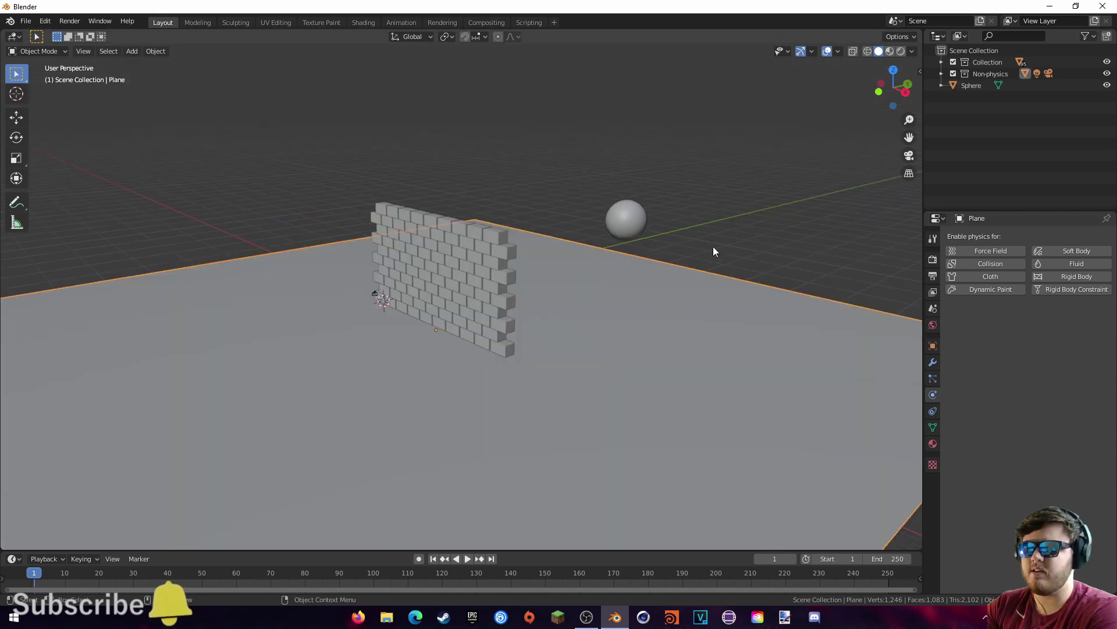
# - Add Rigid Body physics to the ground plane and switch off Dynamic
pyautogui.click(1078, 277)
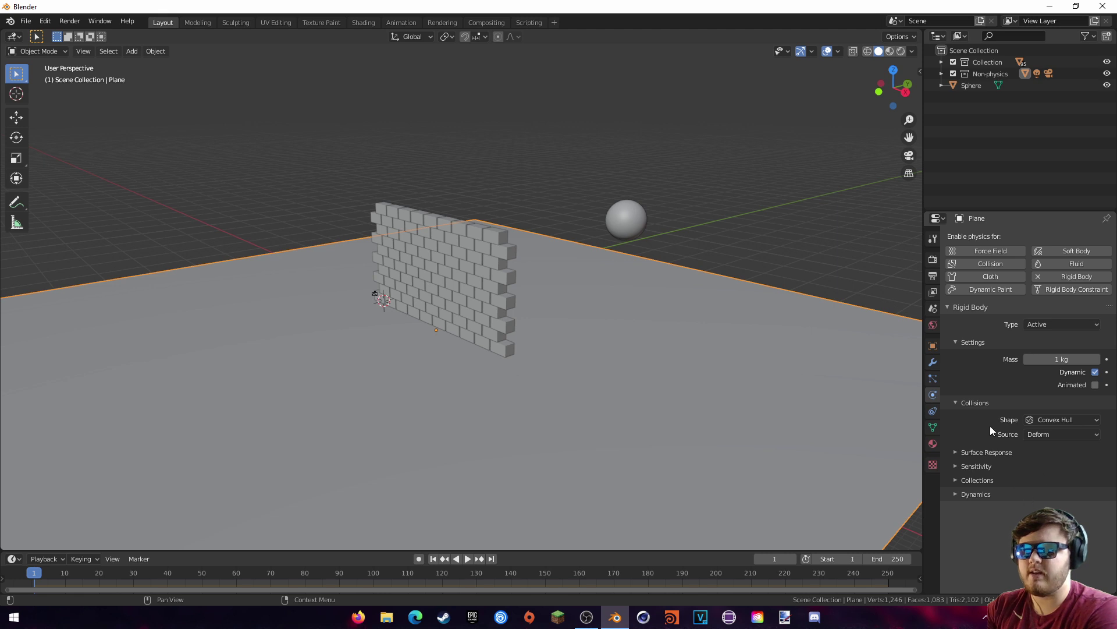
pyautogui.click(957, 451)
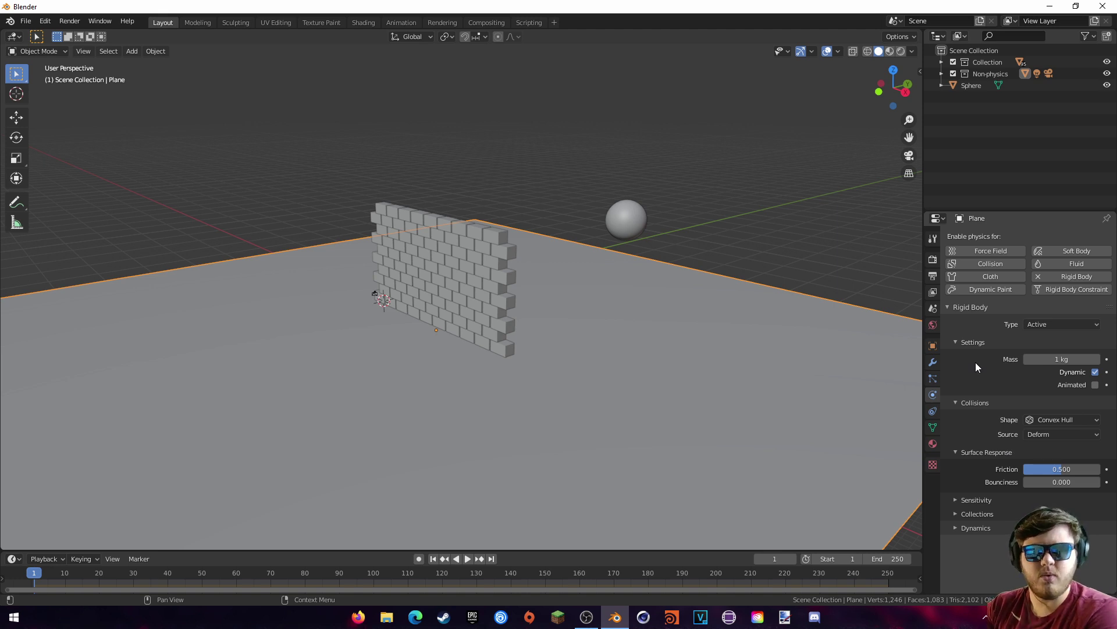
pyautogui.click(1095, 372)
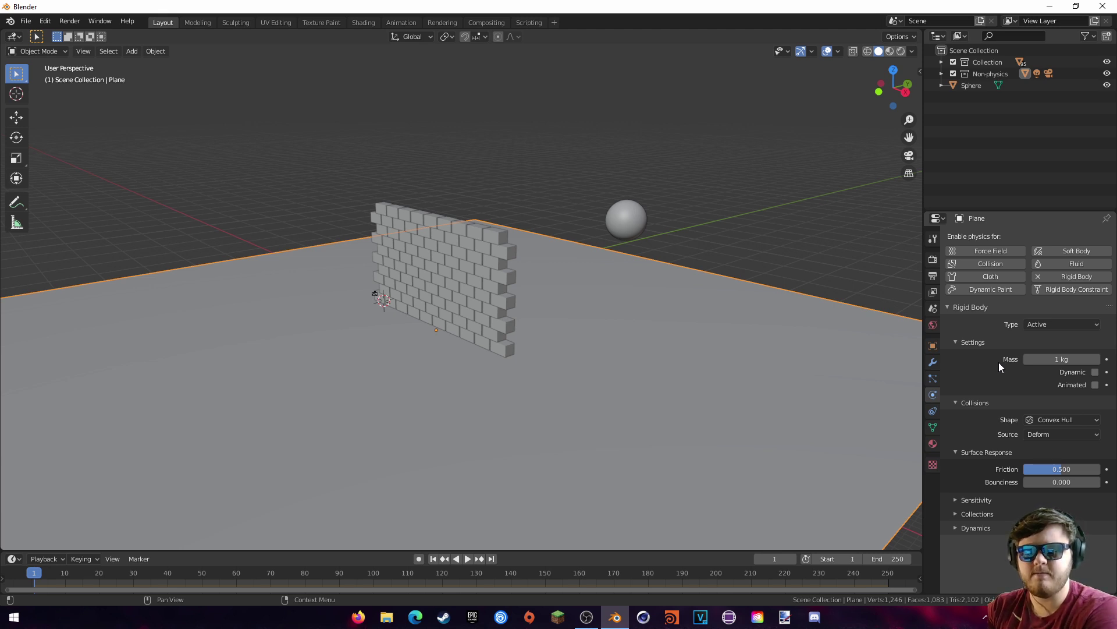
# - Add Rigid Body physics to the wall's top-left brick
pyautogui.moveTo(606, 228); pyautogui.dragTo(589, 222, button='middle')
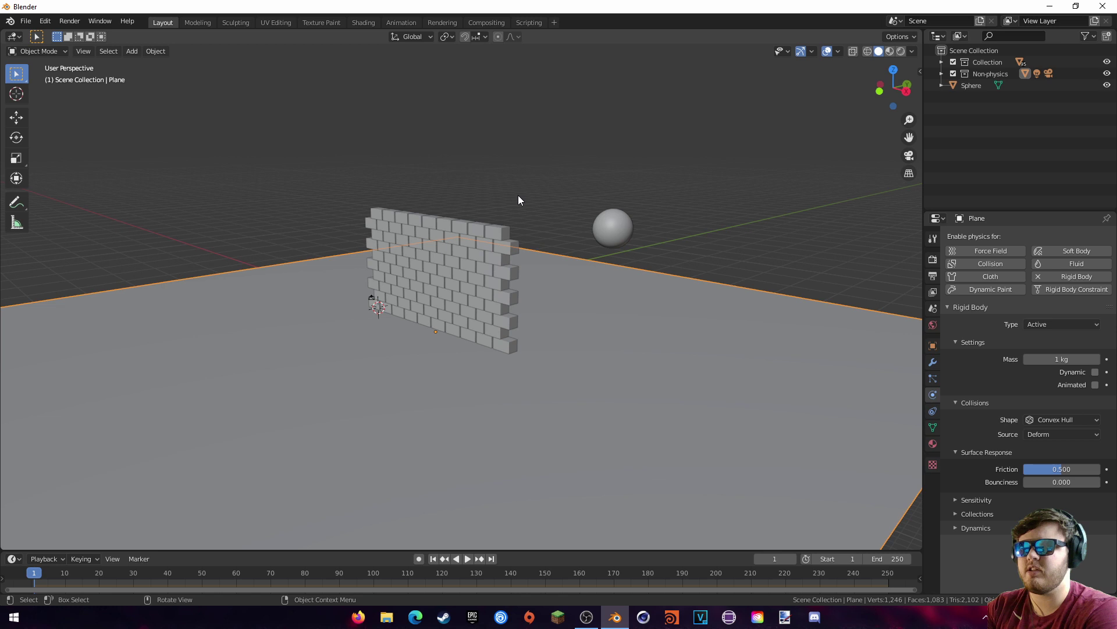
pyautogui.moveTo(518, 194); pyautogui.dragTo(544, 189, button='middle')
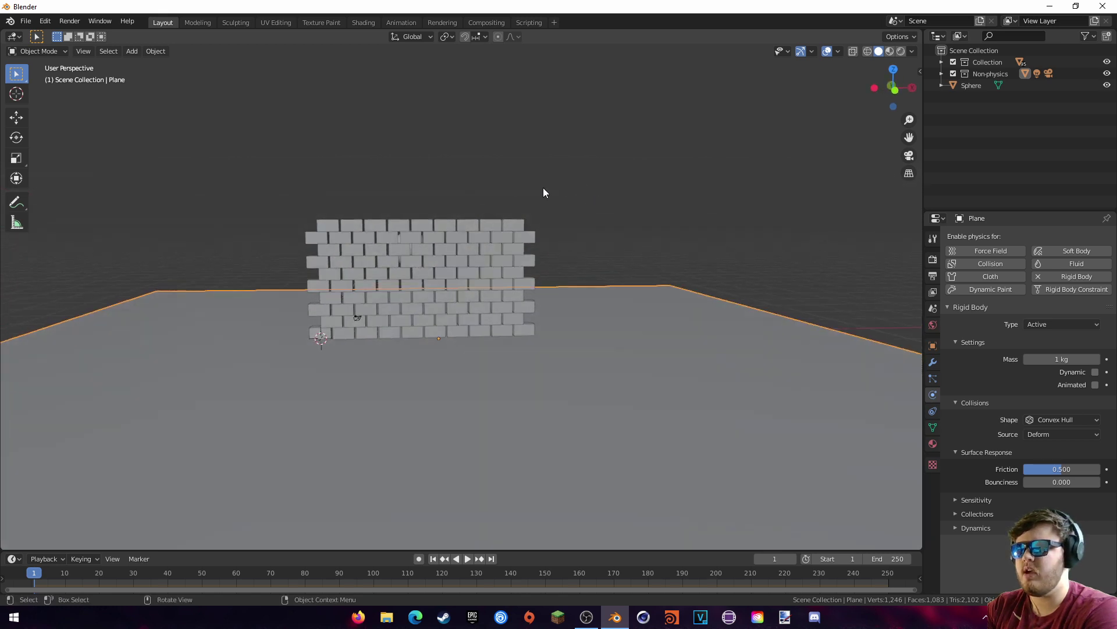
pyautogui.click(324, 226)
pyautogui.scroll(4, 431, 177)
pyautogui.scroll(2, 476, 190)
pyautogui.keyDown('shift'); pyautogui.moveTo(476, 189); pyautogui.dragTo(464, 151, button='middle'); pyautogui.keyUp('shift')
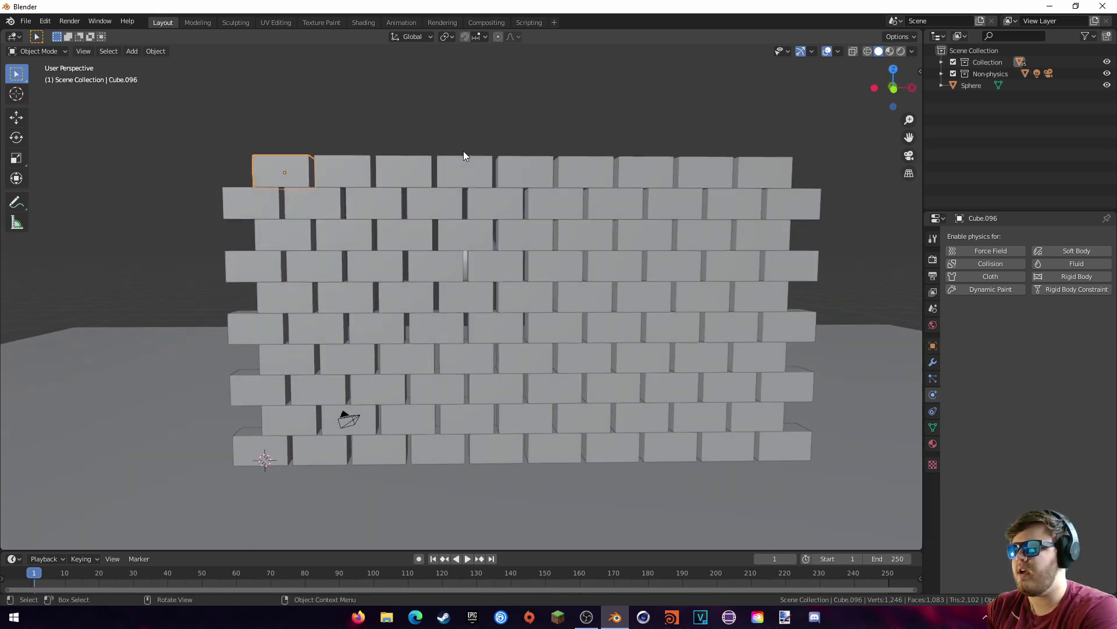
pyautogui.click(1075, 275)
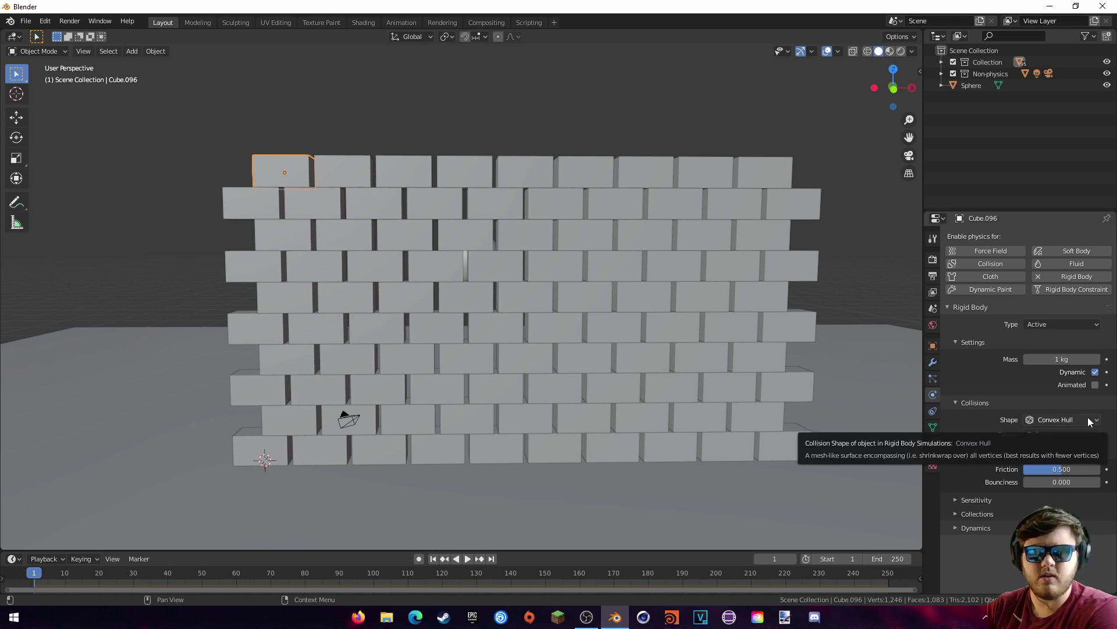
# - Play the animation to watch the brick fall, return to frame 1, and check neighbouring bricks
pyautogui.scroll(-1, 617, 407)
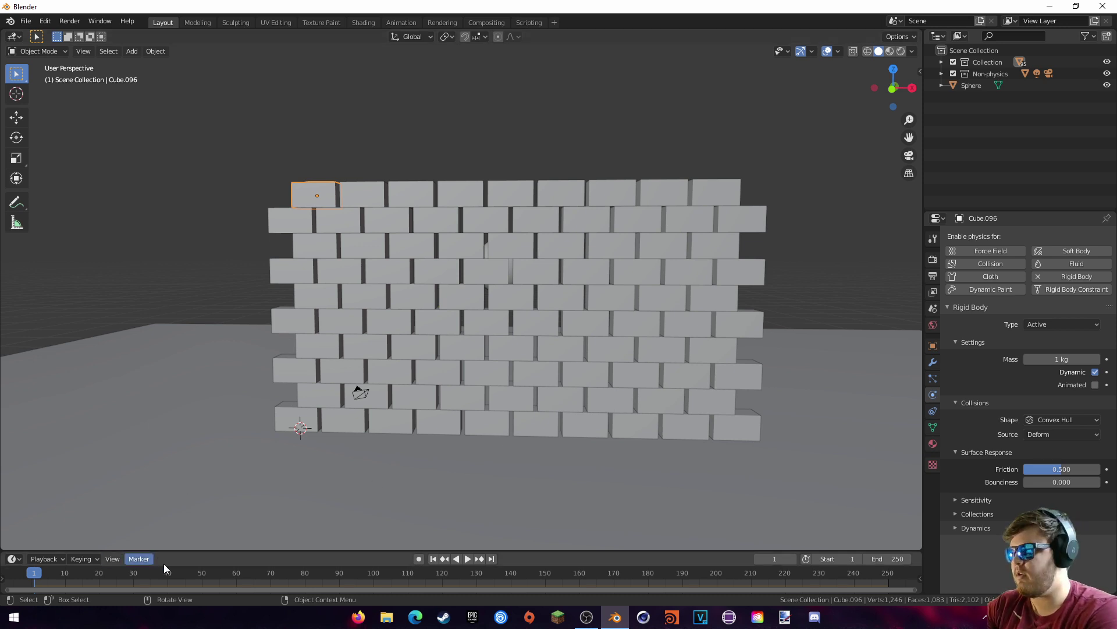
pyautogui.press('space')
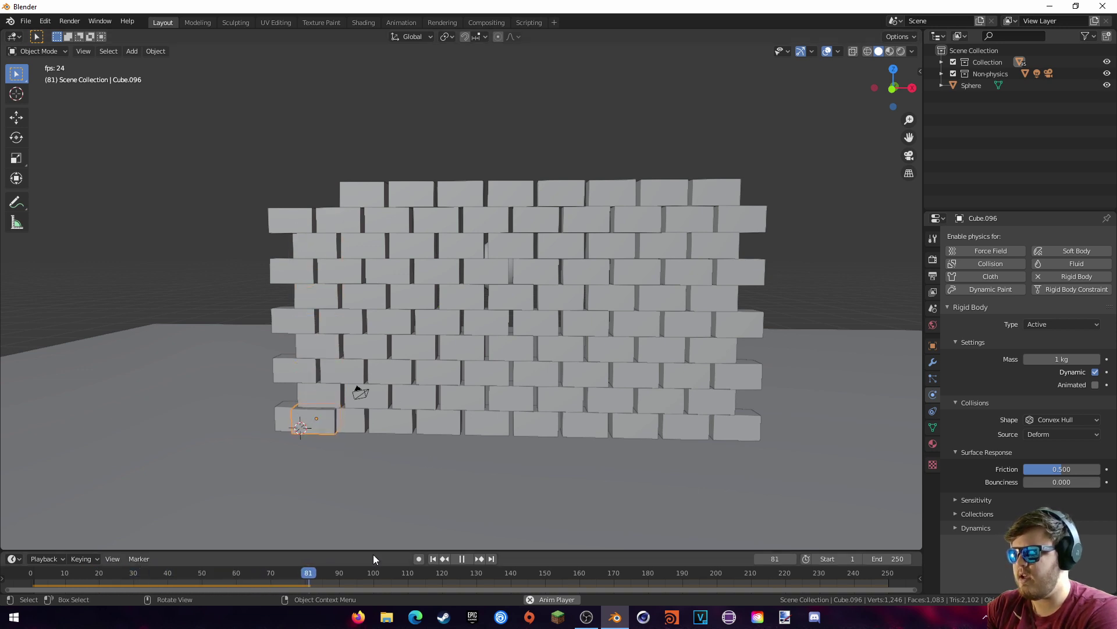
pyautogui.press('space')
pyautogui.click(431, 559)
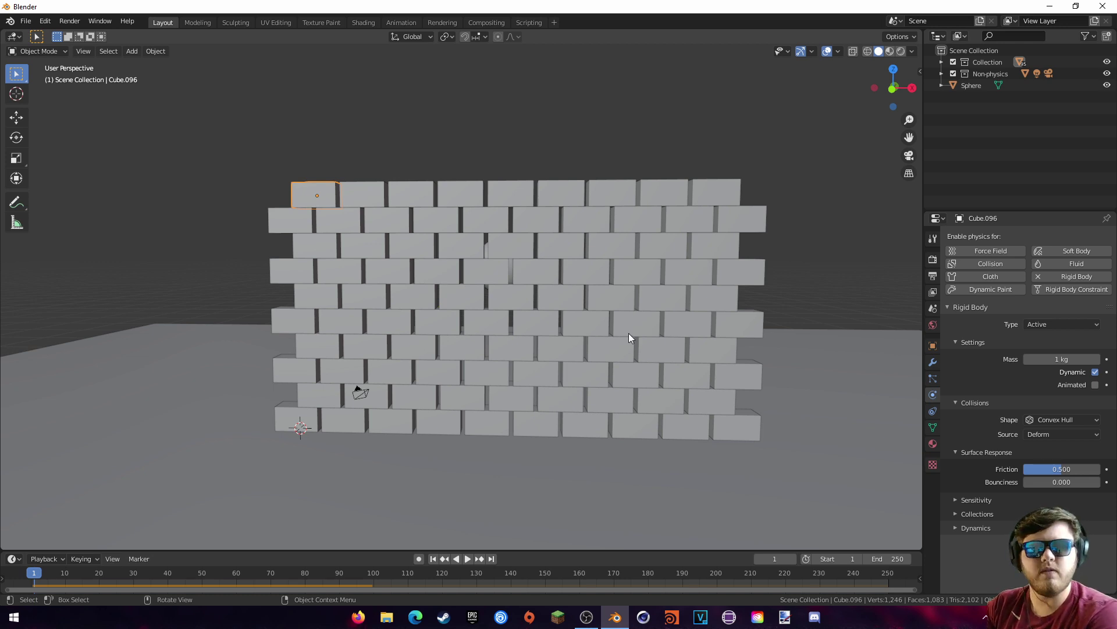
pyautogui.click(361, 201)
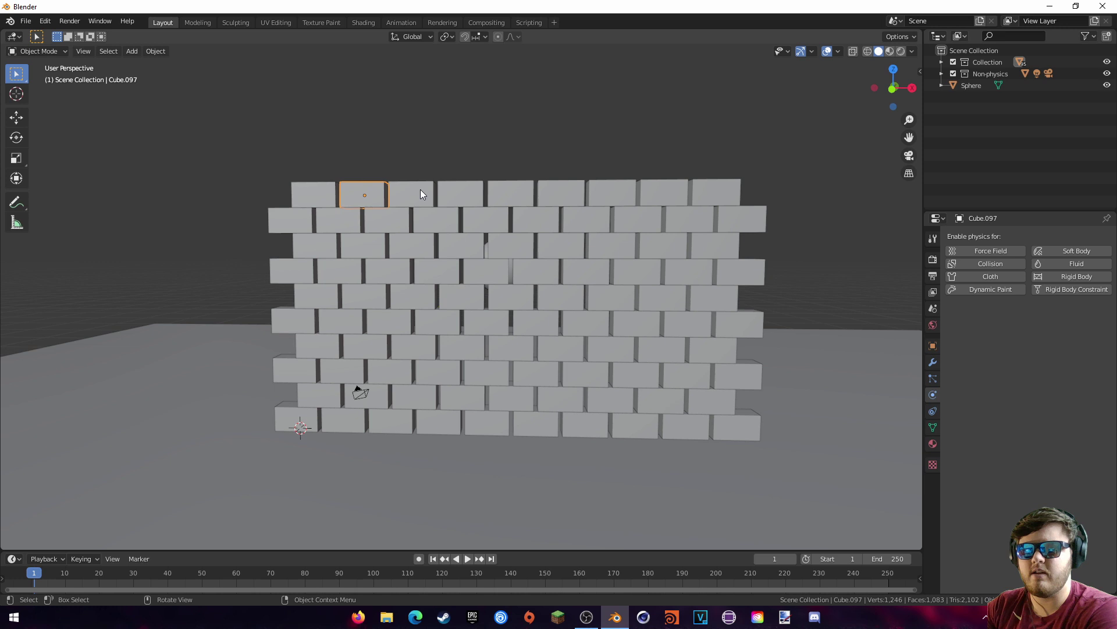
pyautogui.click(420, 190)
pyautogui.click(474, 203)
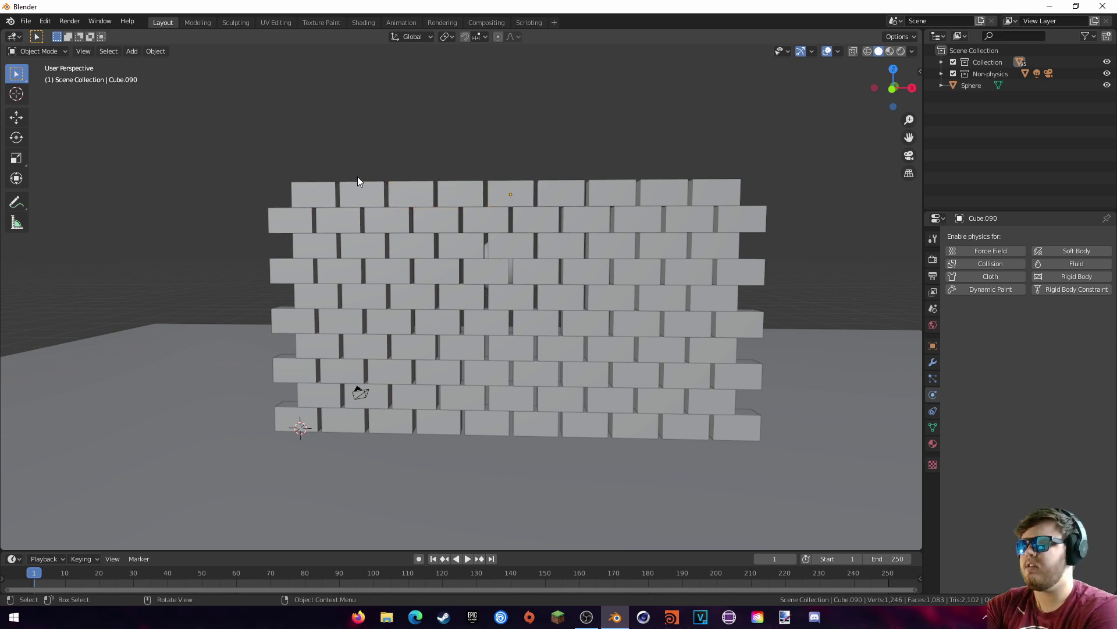
# - Exclude the Non-physics collection, hide the sphere, and select the top-left brick
pyautogui.click(954, 74)
pyautogui.moveTo(721, 125); pyautogui.dragTo(606, 169, button='middle')
pyautogui.click(592, 156)
pyautogui.click(1107, 85)
pyautogui.click(592, 162)
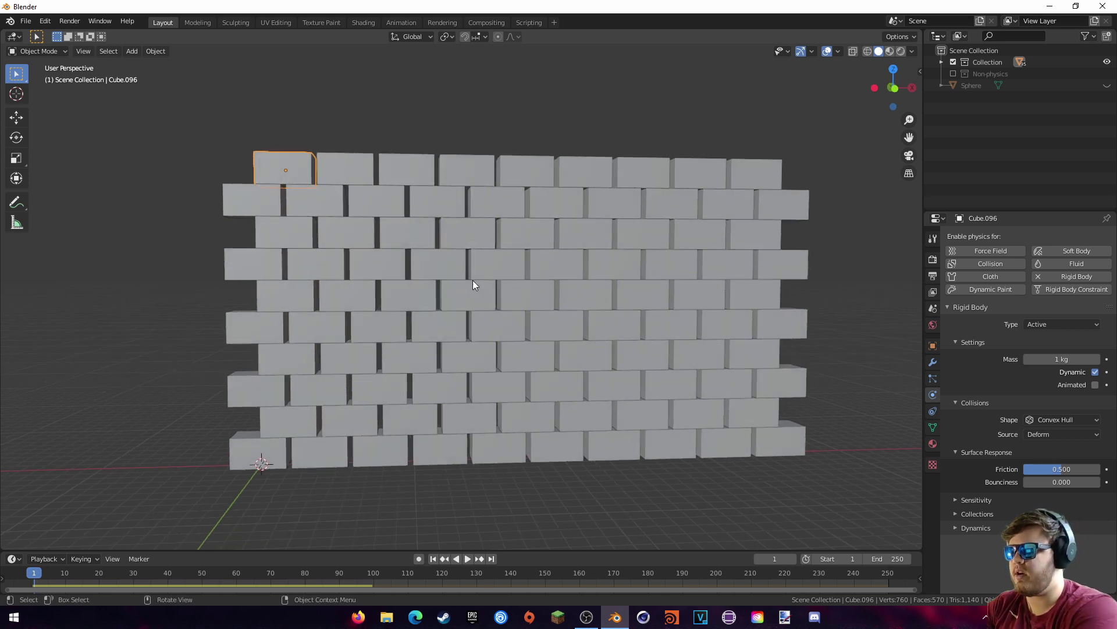
# - In front view, select all bricks and use Rigid Body > Copy from Active
pyautogui.press('KP_1')
pyautogui.moveTo(217, 126); pyautogui.dragTo(838, 518)
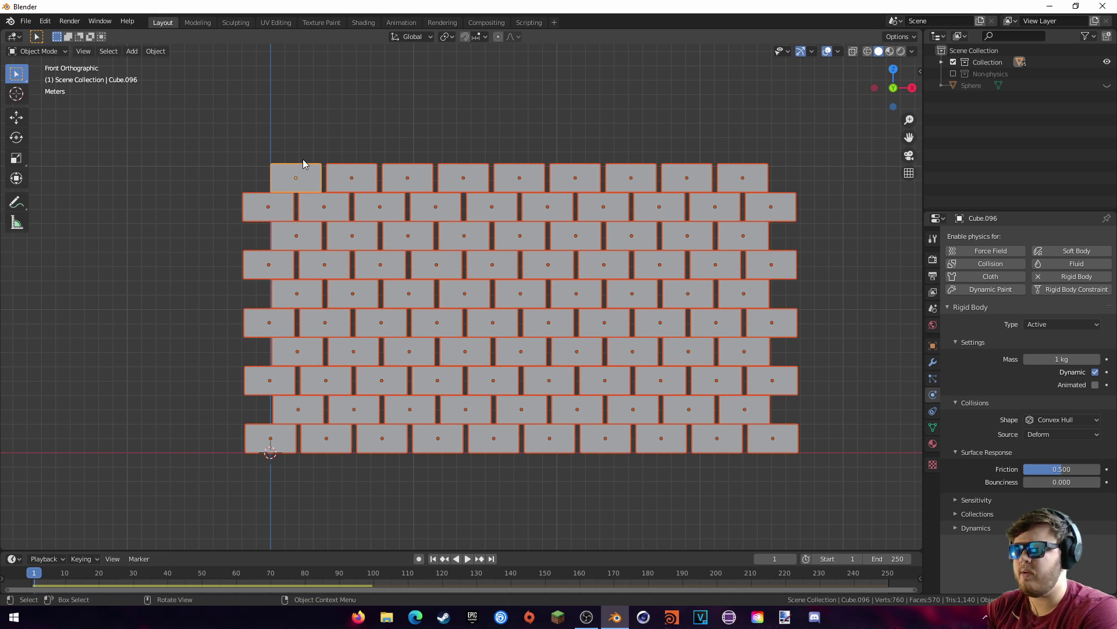
pyautogui.click(166, 53)
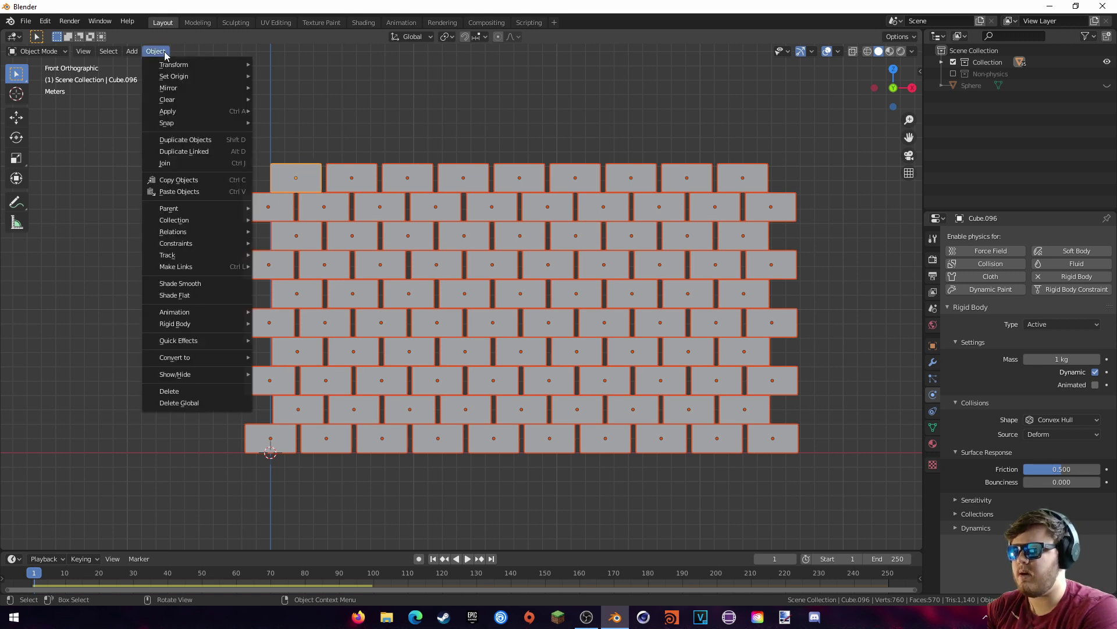
pyautogui.moveTo(203, 323)
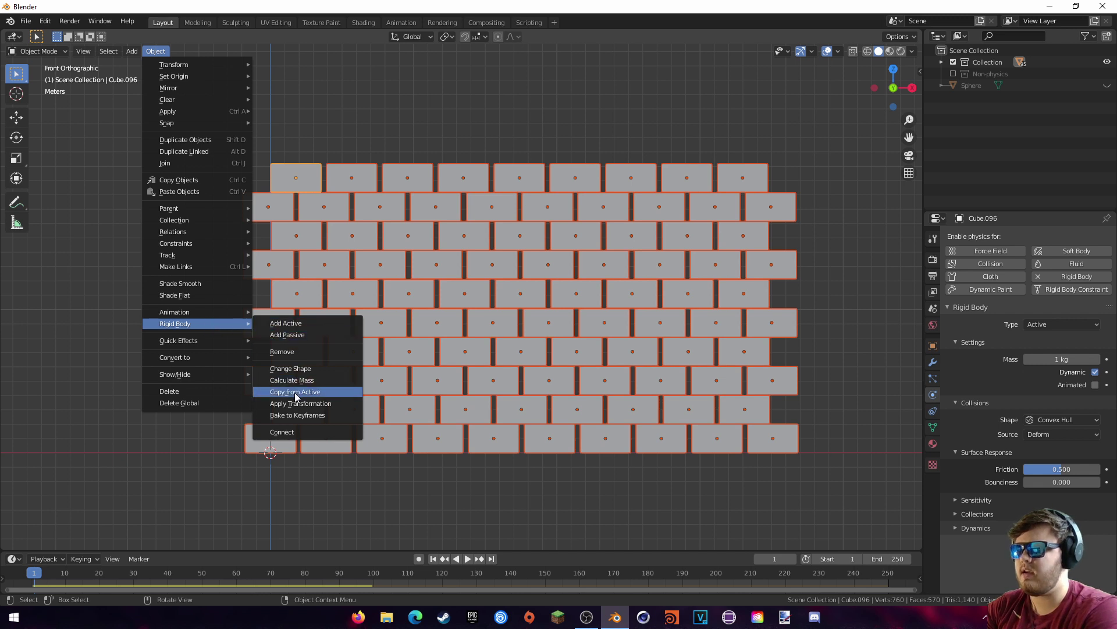
pyautogui.click(409, 123)
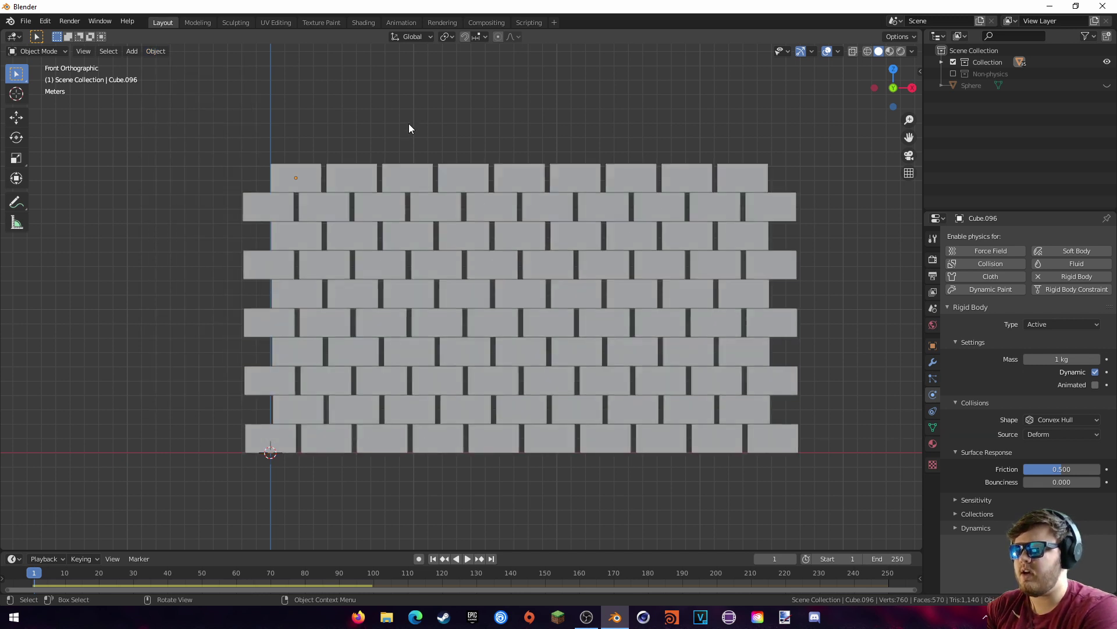
# - Confirm several bricks now have rigid-body settings, then re-enable the Non-physics collection
pyautogui.click(363, 384)
pyautogui.click(598, 340)
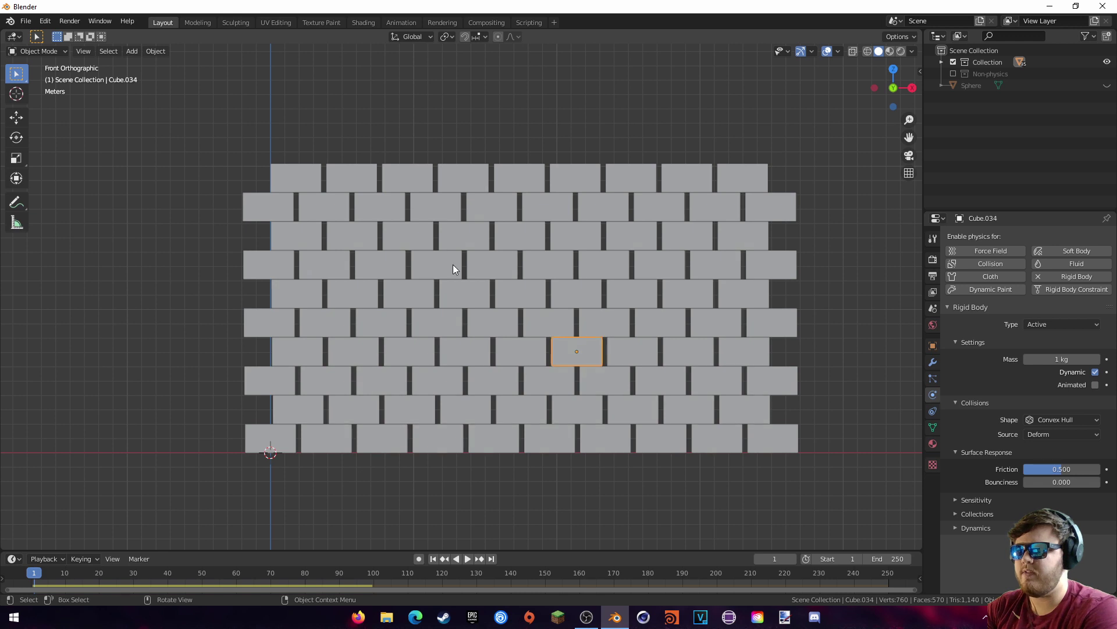
pyautogui.click(453, 264)
pyautogui.click(568, 242)
pyautogui.click(494, 211)
pyautogui.click(303, 183)
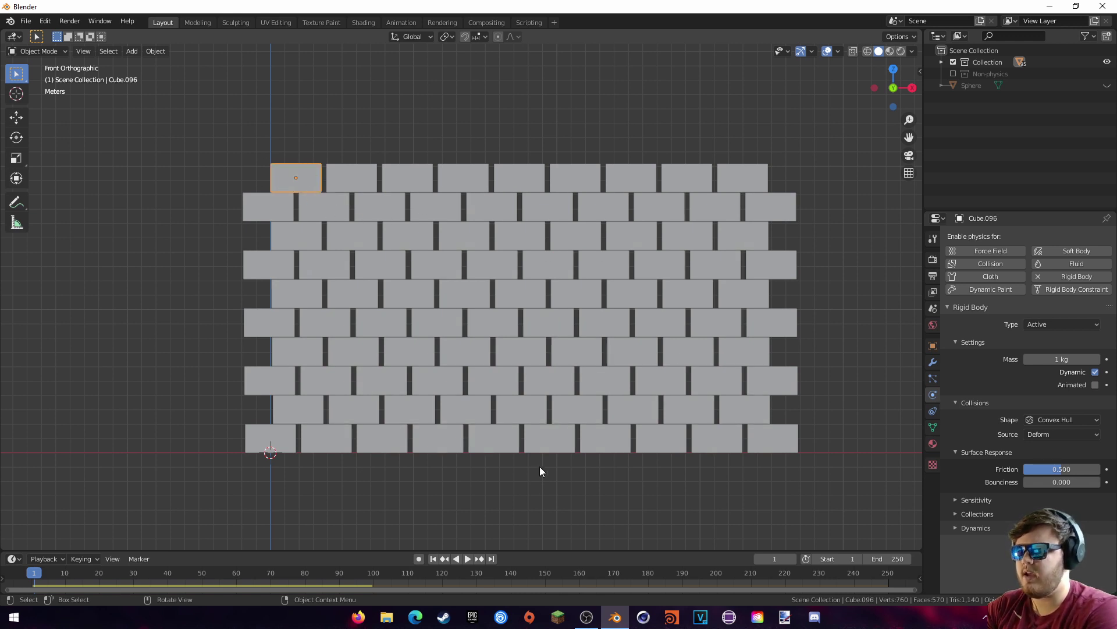
pyautogui.click(953, 73)
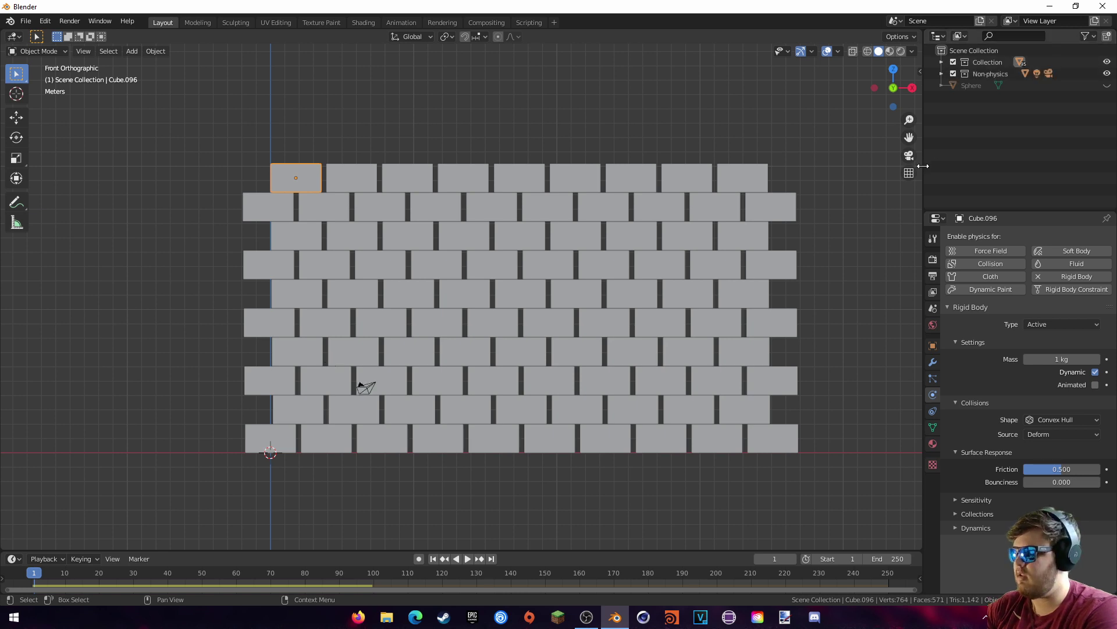
# - Unhide the sphere with Alt+H, then play and stop the simulation to see the wall hold
pyautogui.hotkey('alt', 'h')
pyautogui.moveTo(671, 274); pyautogui.dragTo(646, 279, button='middle')
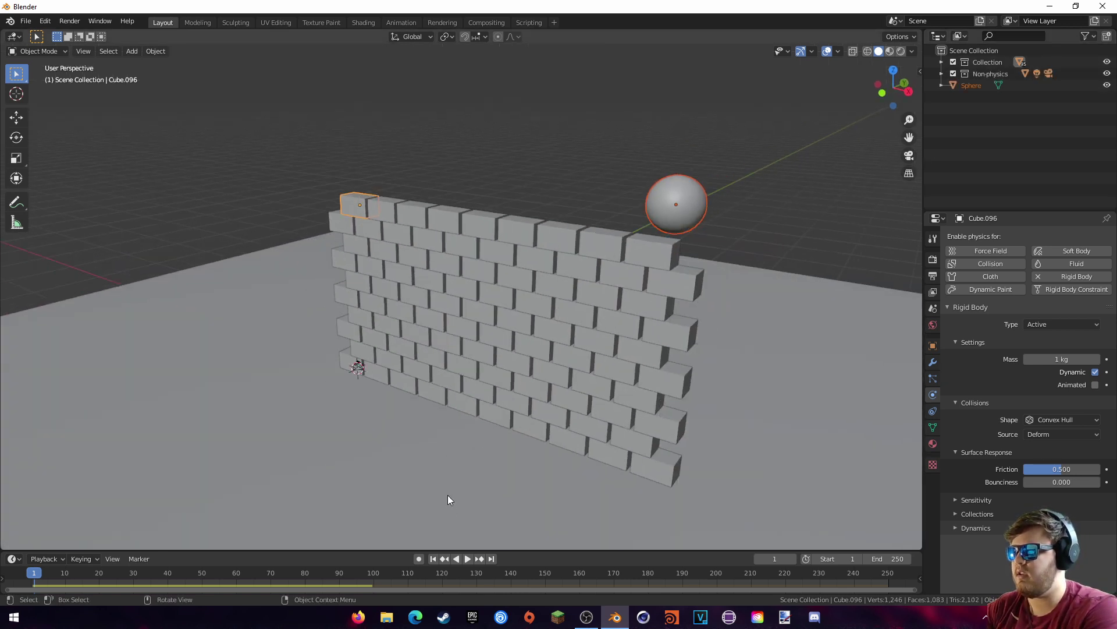
pyautogui.moveTo(448, 495); pyautogui.dragTo(440, 526, button='middle')
pyautogui.click(468, 559)
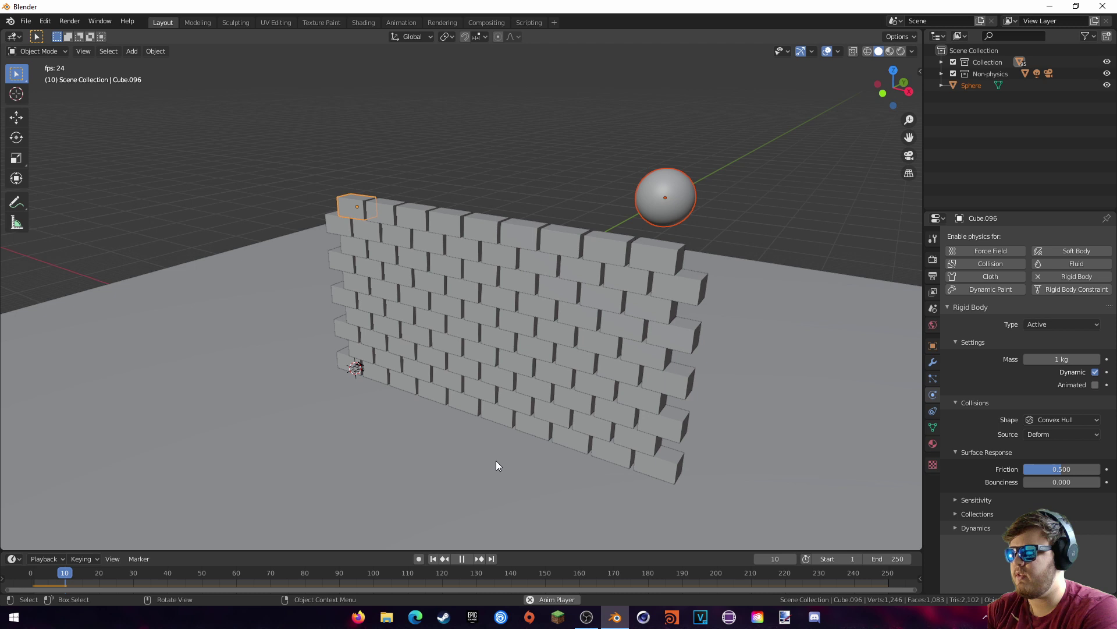
pyautogui.moveTo(495, 460); pyautogui.dragTo(506, 444, button='middle')
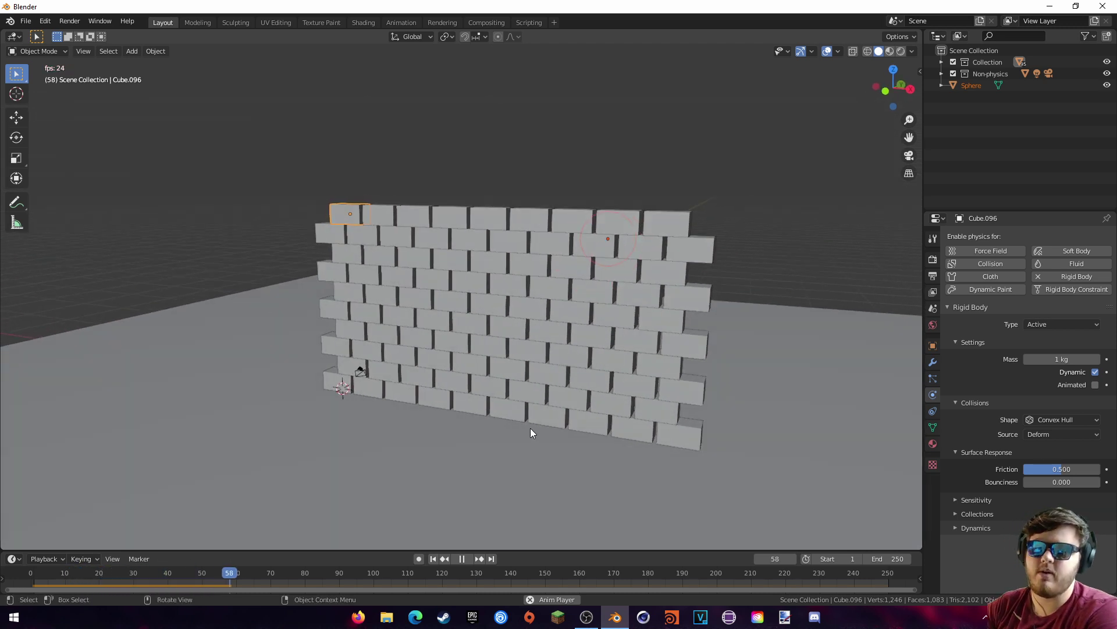
pyautogui.press('space')
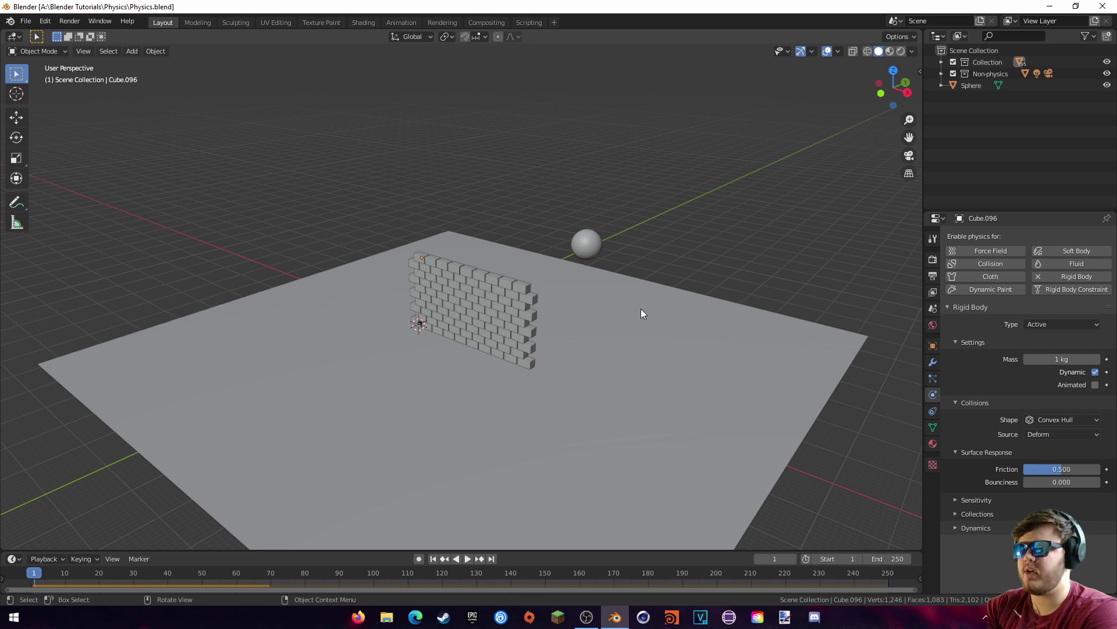
# - Switch to looking through the scene camera with Numpad 0
pyautogui.moveTo(641, 309); pyautogui.dragTo(623, 327, button='middle')
pyautogui.scroll(1, 623, 316)
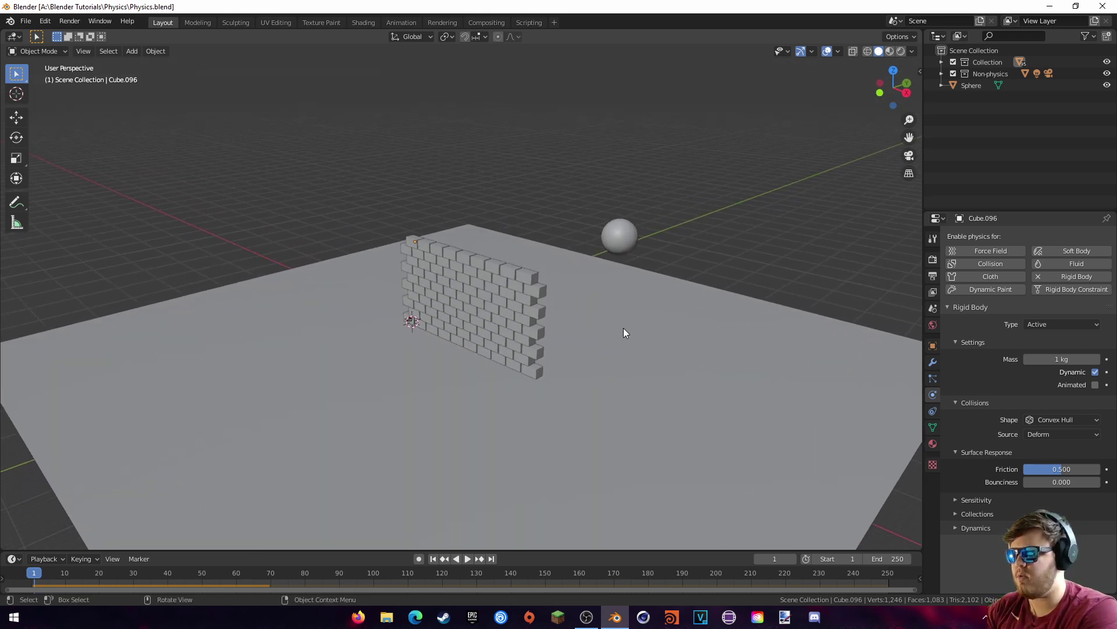
pyautogui.press('KP_0')
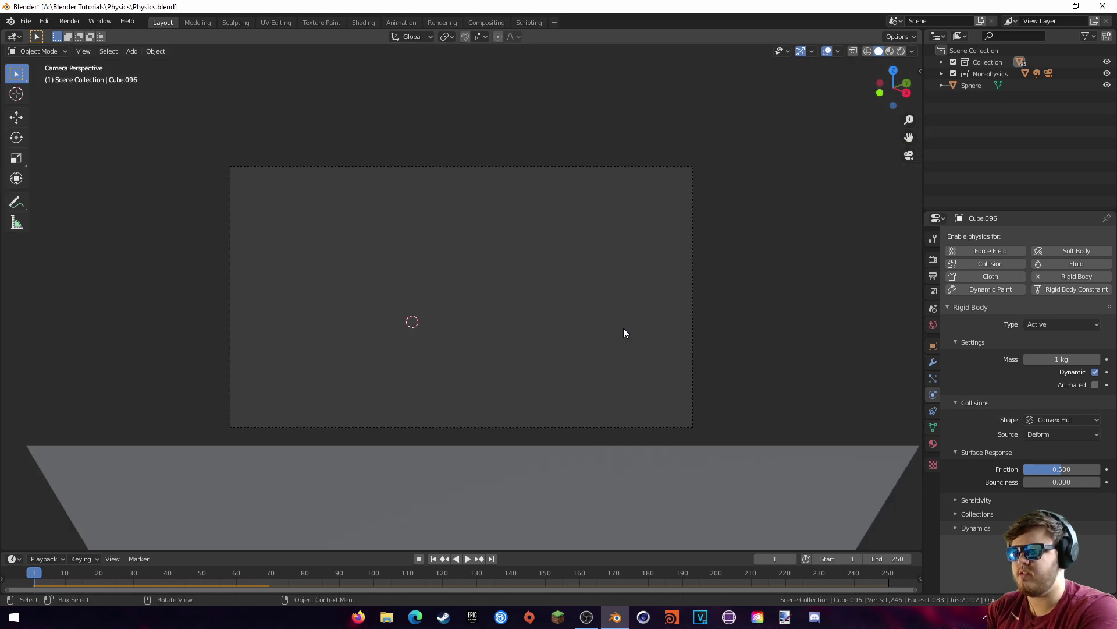
pyautogui.press('KP_0')
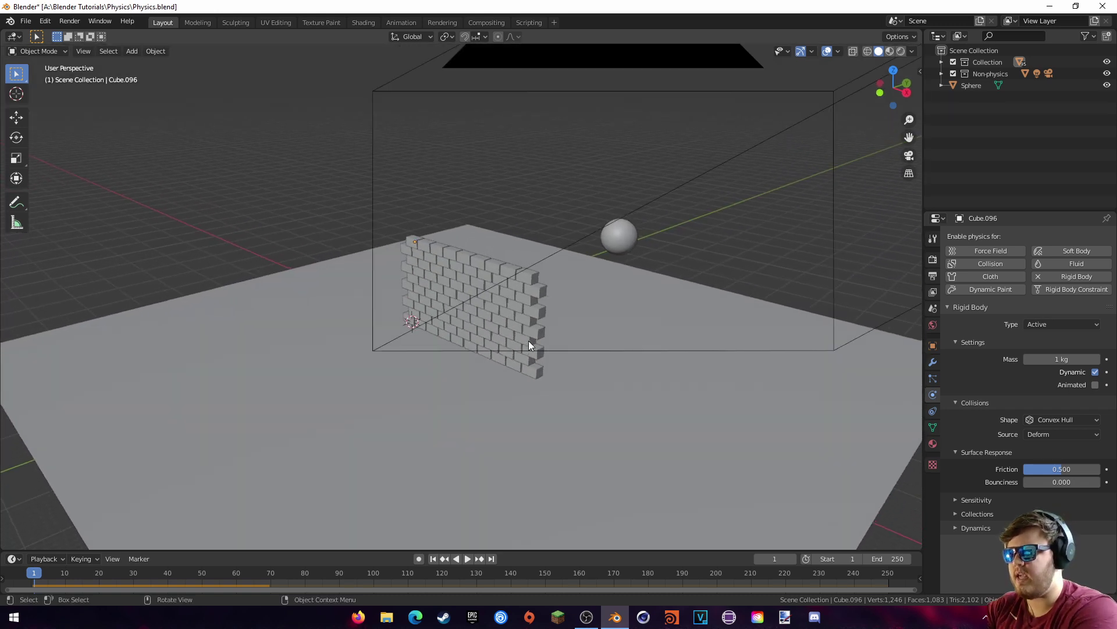
pyautogui.press('KP_0')
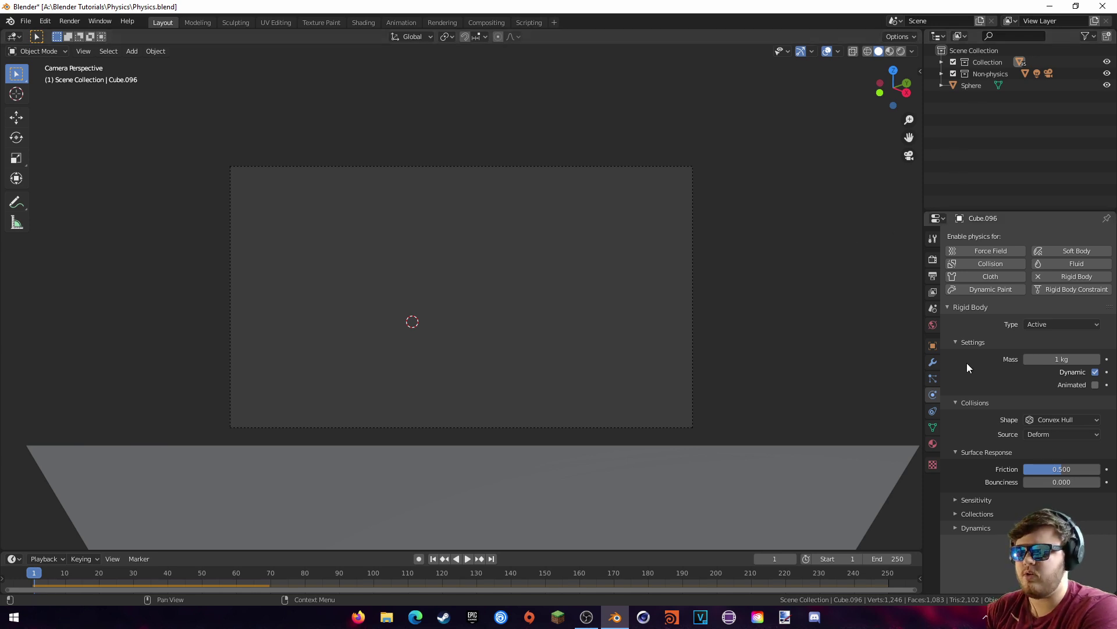
# - Set the Camera's Clip End to 352 m in its Object Data properties
pyautogui.click(942, 73)
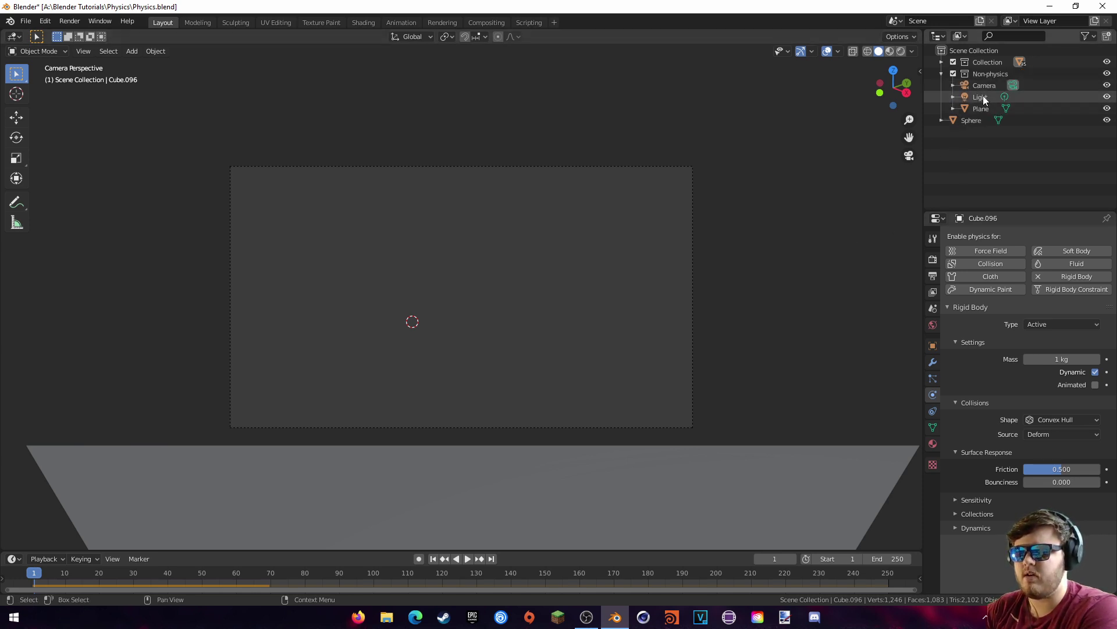
pyautogui.click(981, 85)
pyautogui.click(933, 395)
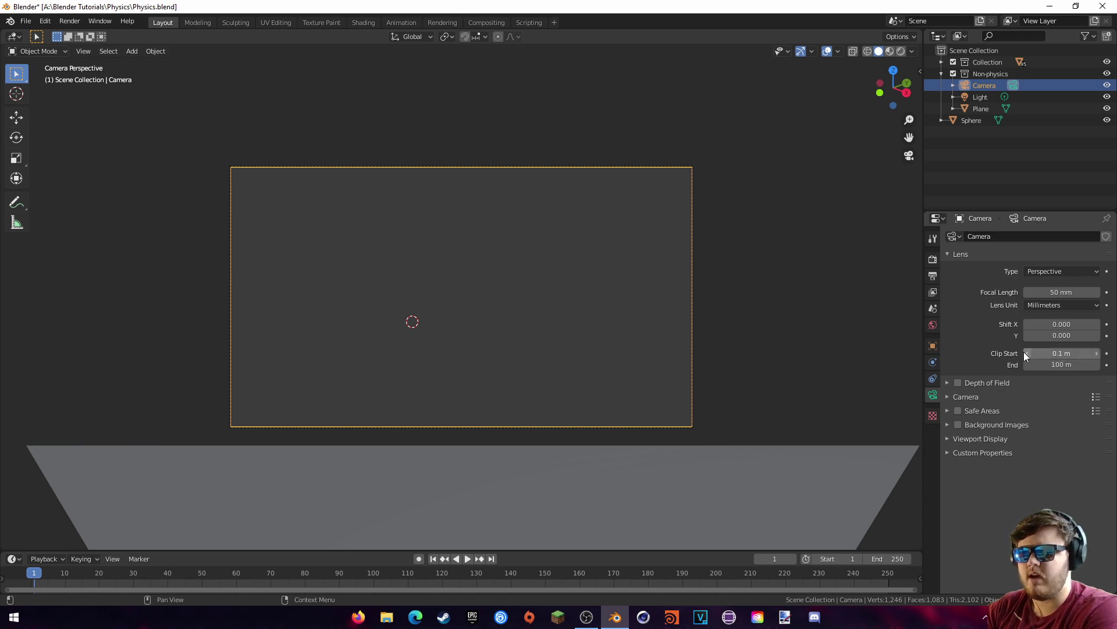
pyautogui.moveTo(1041, 364); pyautogui.dragTo(1053, 364)
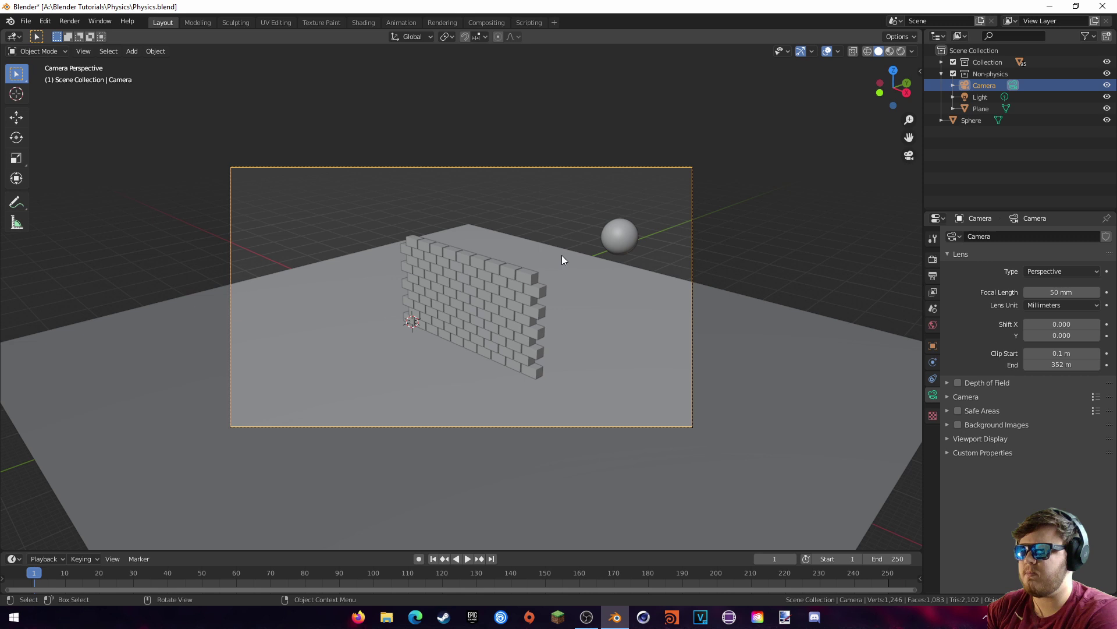
pyautogui.moveTo(595, 231); pyautogui.dragTo(593, 232, button='middle')
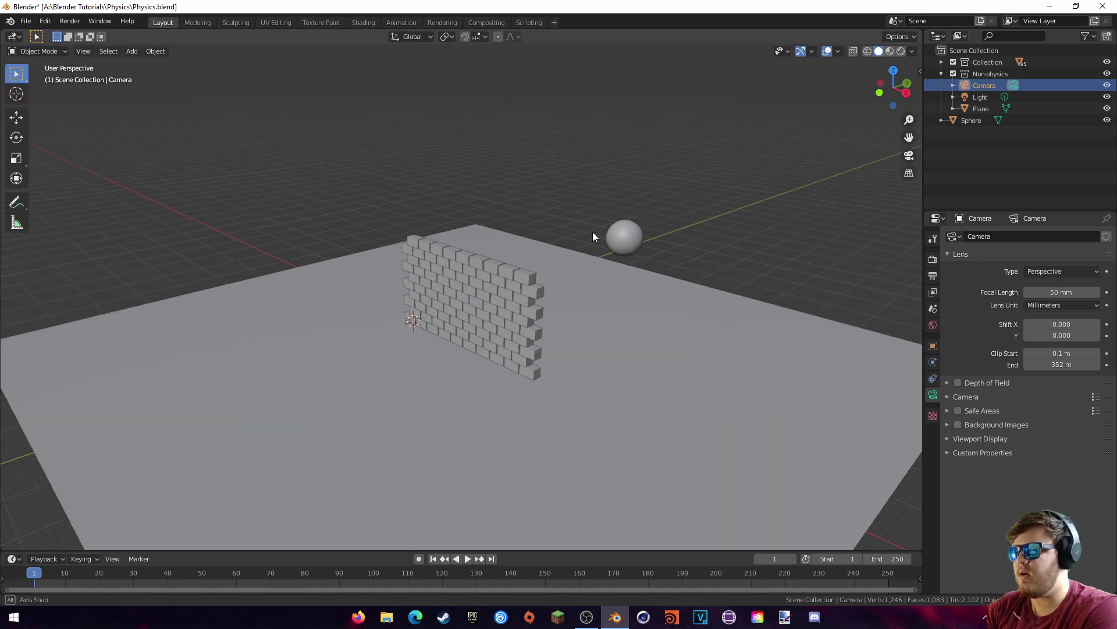
# - Raise the sphere above the plane and keyframe its location at frame 1
pyautogui.click(618, 244)
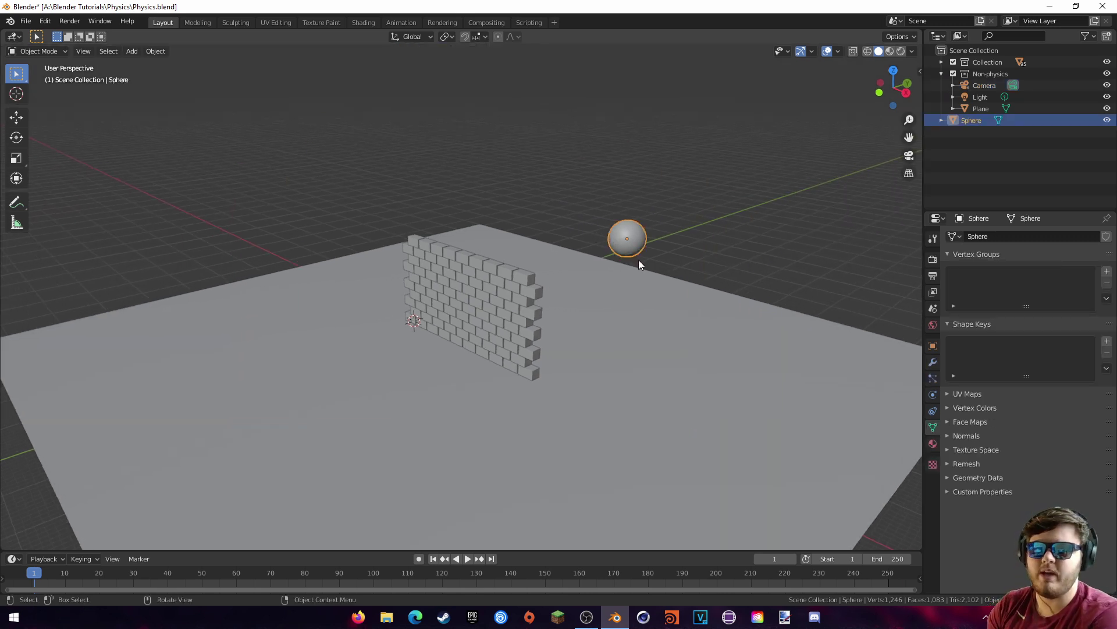
pyautogui.moveTo(690, 232); pyautogui.dragTo(693, 221, button='middle')
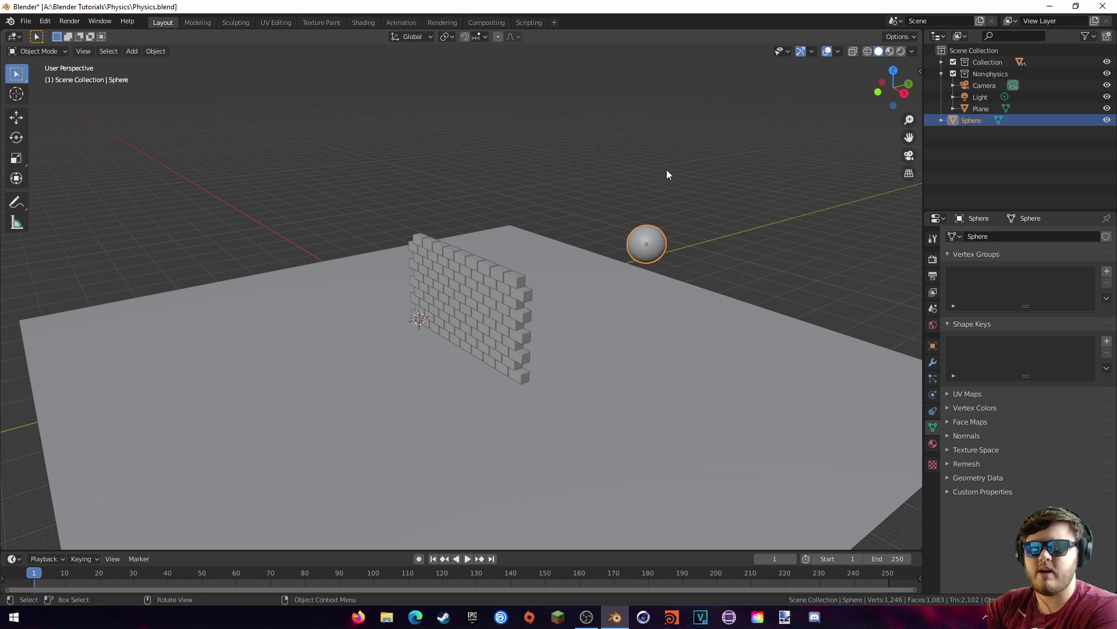
pyautogui.moveTo(666, 203)
pyautogui.mouseDown(button='middle')
pyautogui.moveTo(730, 204)
pyautogui.moveTo(718, 212)
pyautogui.moveTo(728, 242)
pyautogui.moveTo(690, 229)
pyautogui.moveTo(673, 189)
pyautogui.mouseUp(button='middle')
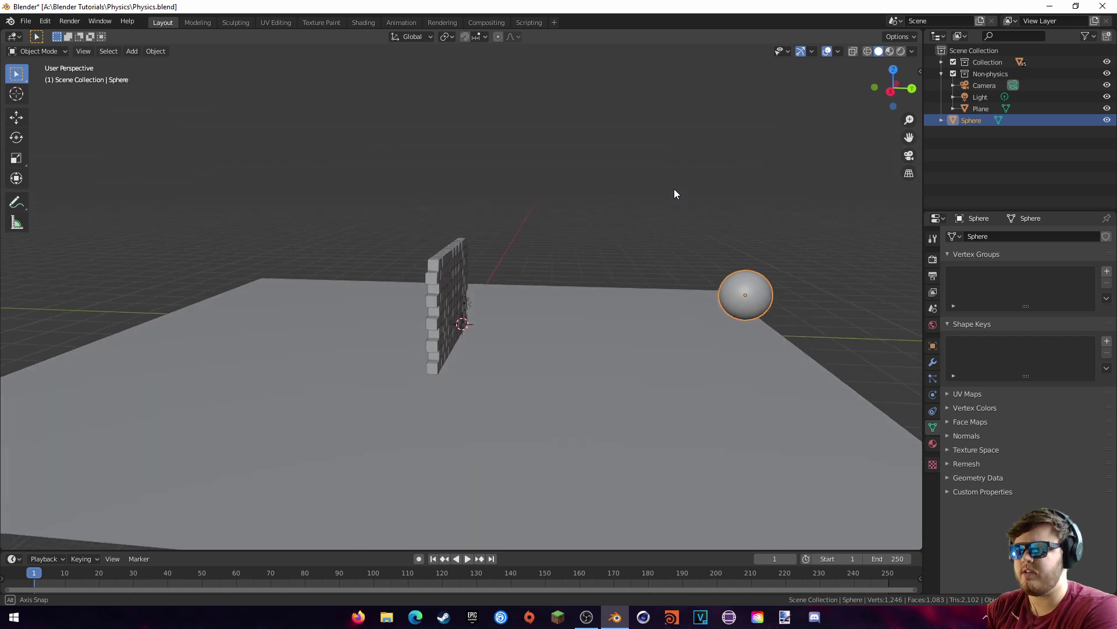
pyautogui.press('g')
pyautogui.click(724, 244)
pyautogui.moveTo(739, 289); pyautogui.dragTo(764, 299, button='middle')
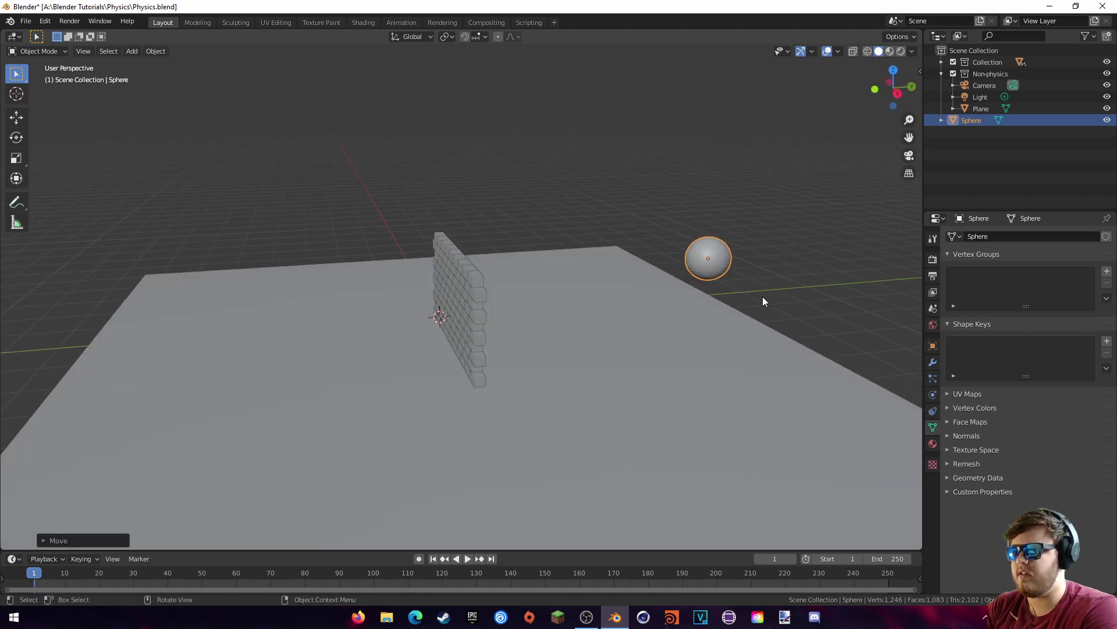
pyautogui.press('i')
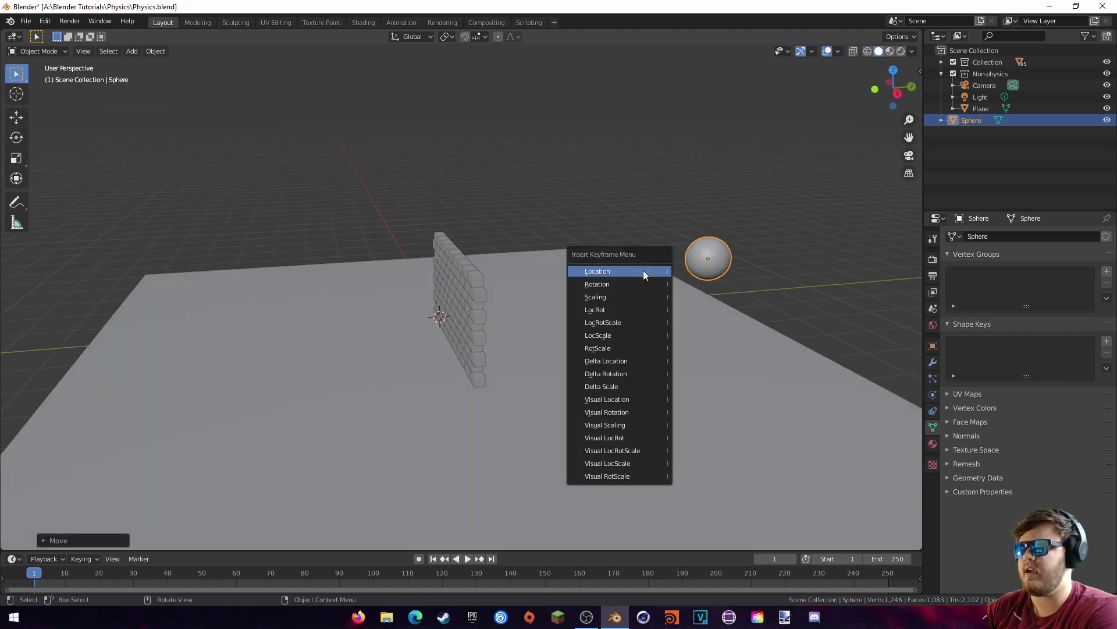
pyautogui.click(664, 277)
# - At frame 10, move the sphere just in front of the wall and keyframe its location
pyautogui.press('space')
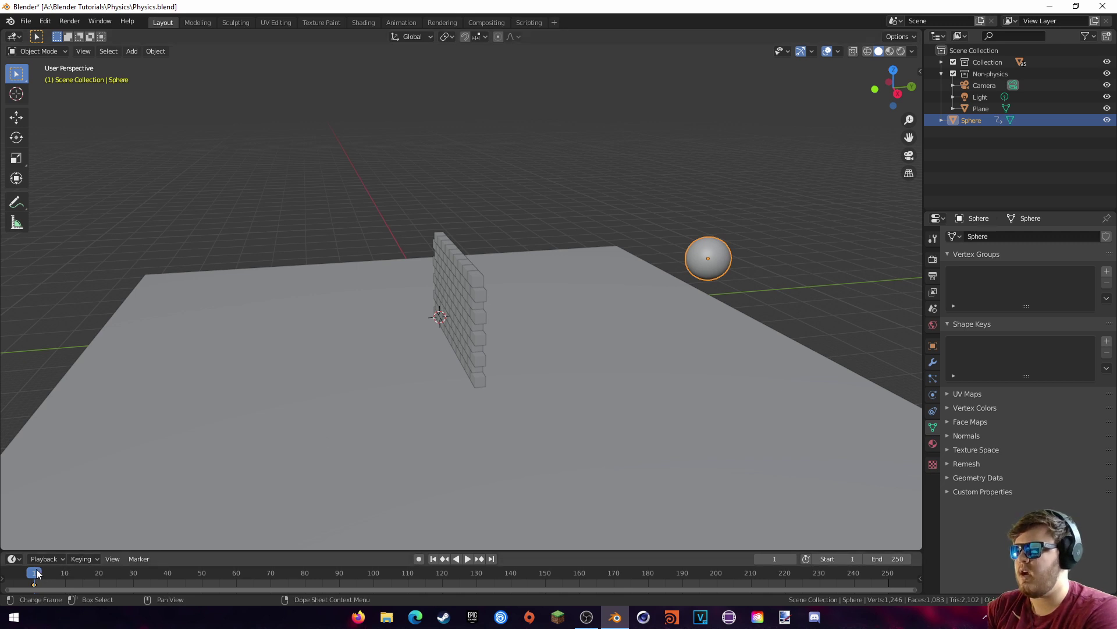
pyautogui.press('space')
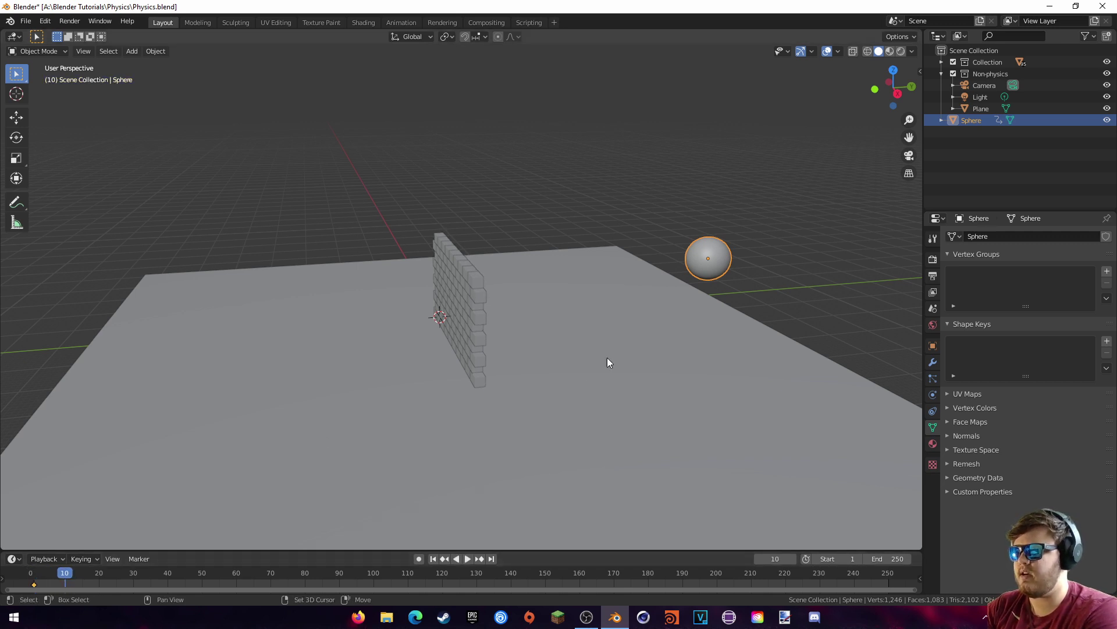
pyautogui.moveTo(606, 357); pyautogui.dragTo(585, 325, button='middle')
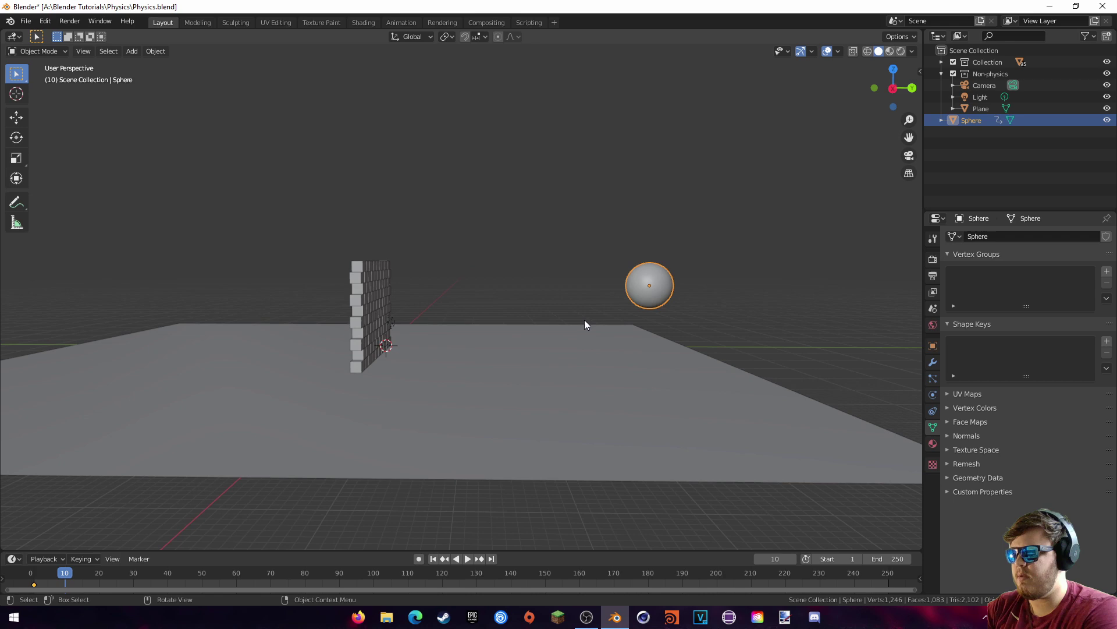
pyautogui.press('g')
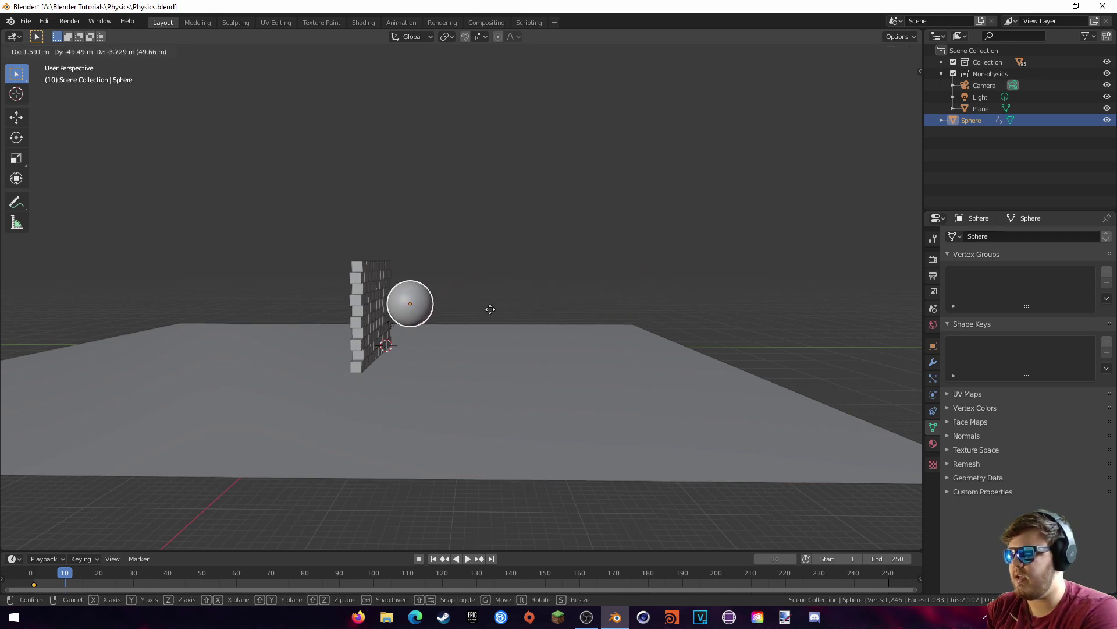
pyautogui.click(486, 311)
pyautogui.moveTo(487, 315)
pyautogui.mouseDown(button='middle')
pyautogui.moveTo(511, 342)
pyautogui.moveTo(486, 367)
pyautogui.moveTo(491, 326)
pyautogui.moveTo(471, 314)
pyautogui.mouseUp(button='middle')
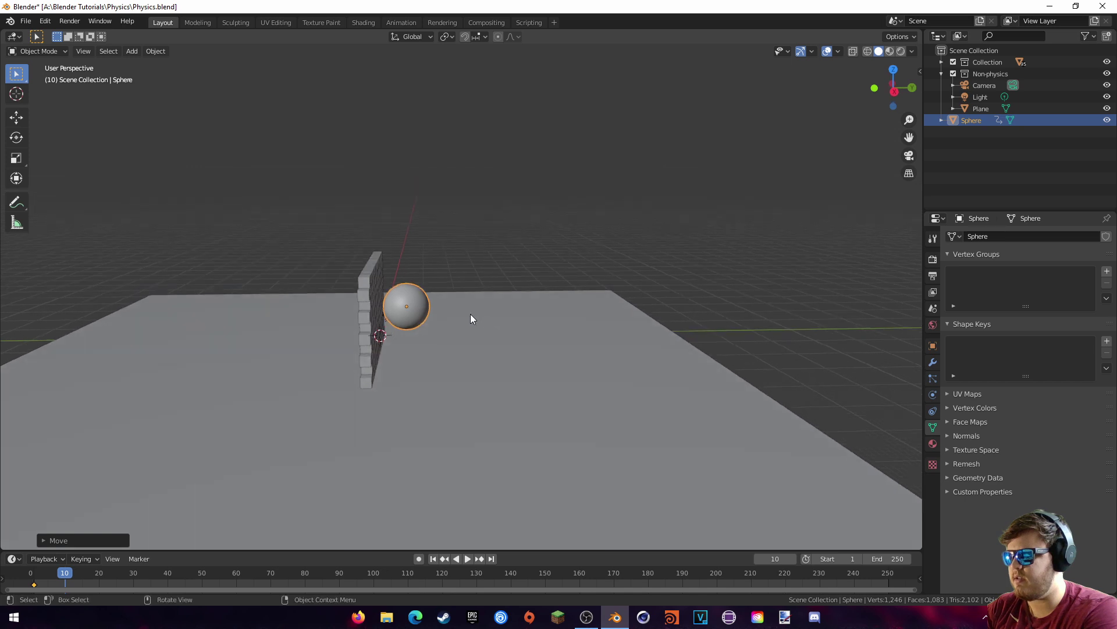
pyautogui.press('g')
pyautogui.click(469, 314)
pyautogui.moveTo(406, 351); pyautogui.dragTo(424, 330, button='middle')
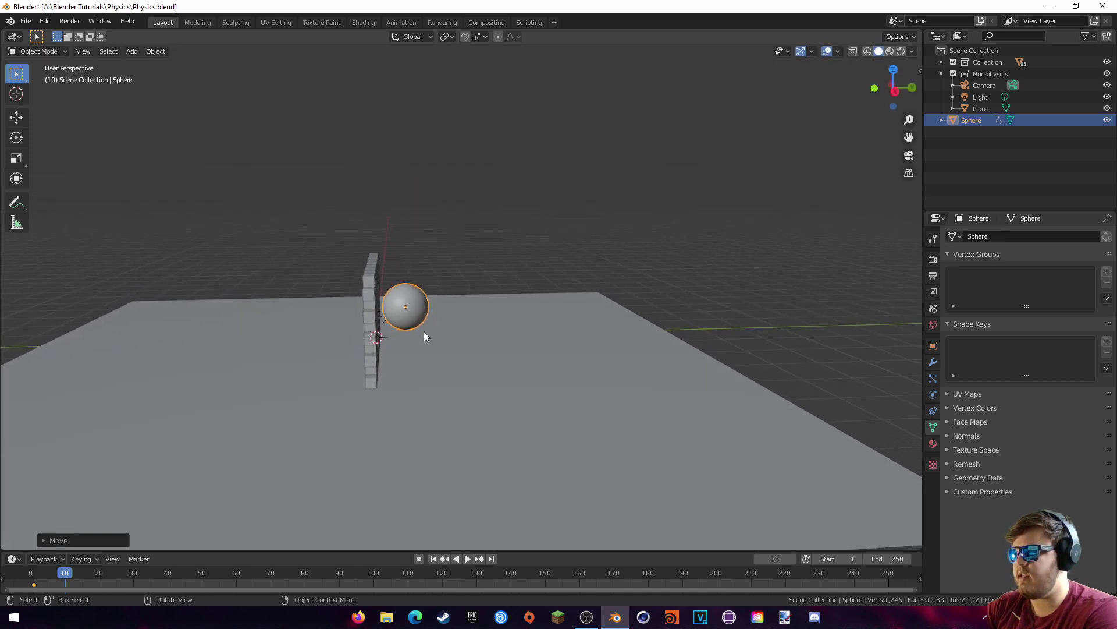
pyautogui.press('i')
pyautogui.click(424, 331)
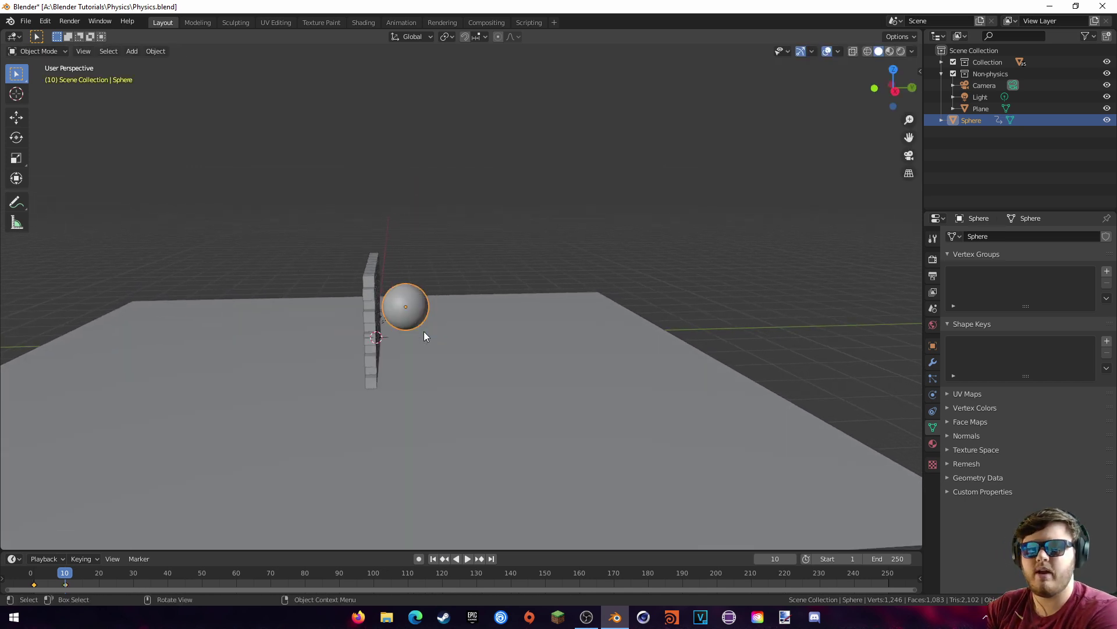
pyautogui.moveTo(386, 331); pyautogui.dragTo(369, 335, button='middle')
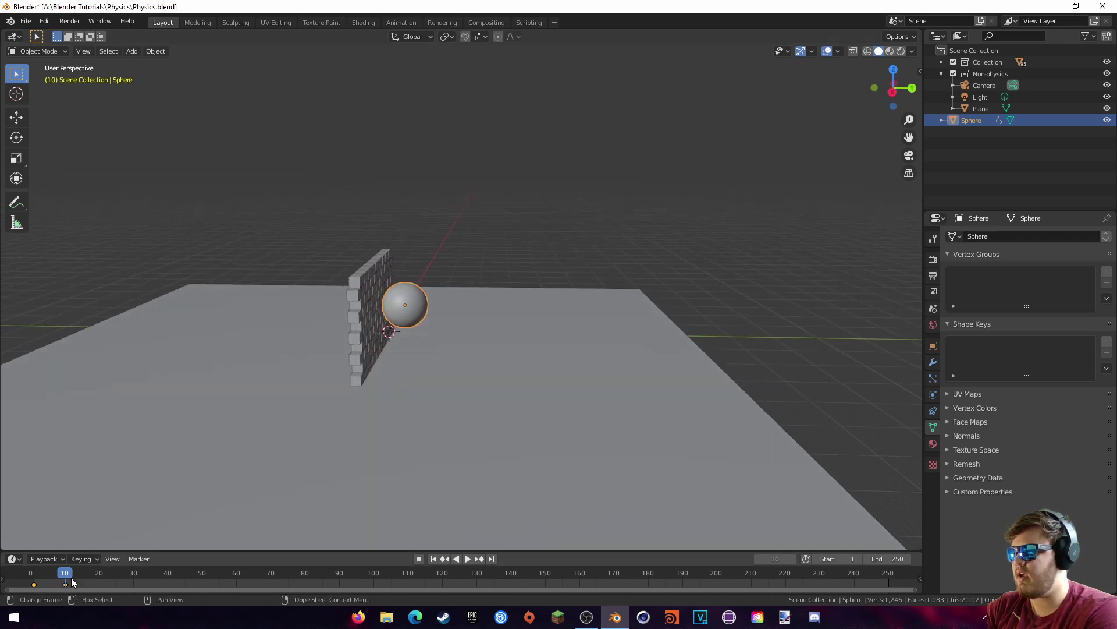
# - Set the sphere's keyframe interpolation to Linear
pyautogui.rightClick(33, 584)
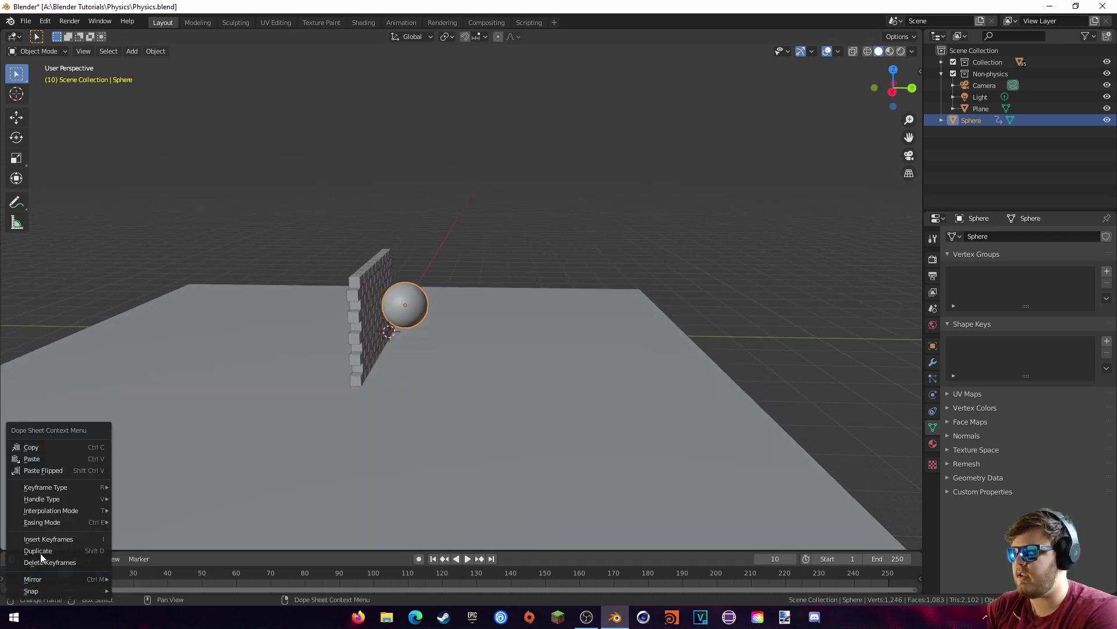
pyautogui.moveTo(51, 509)
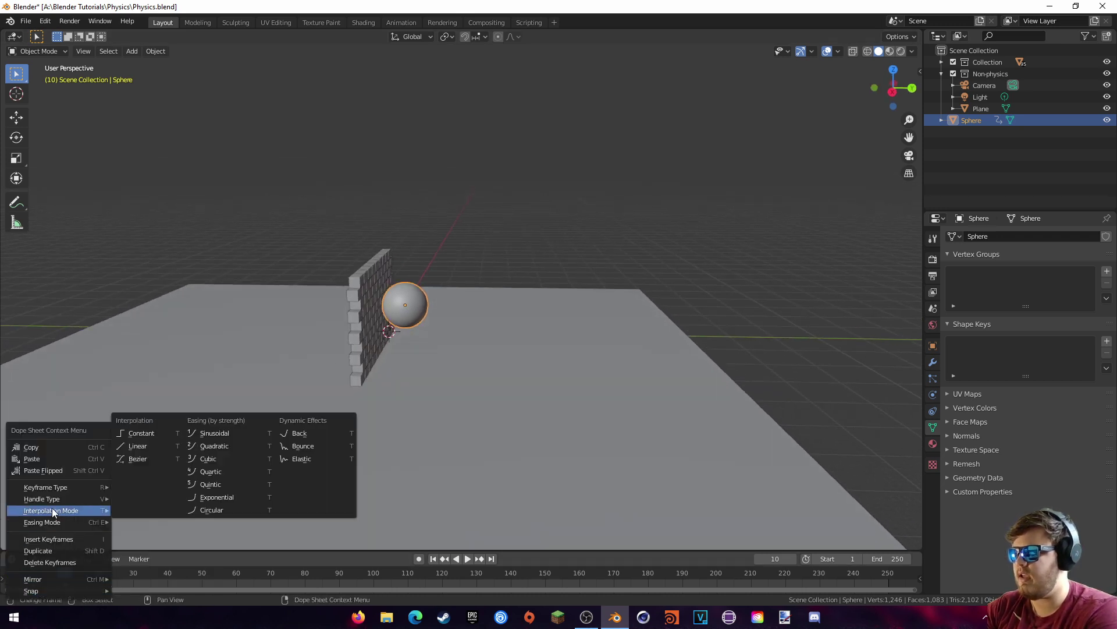
pyautogui.click(138, 446)
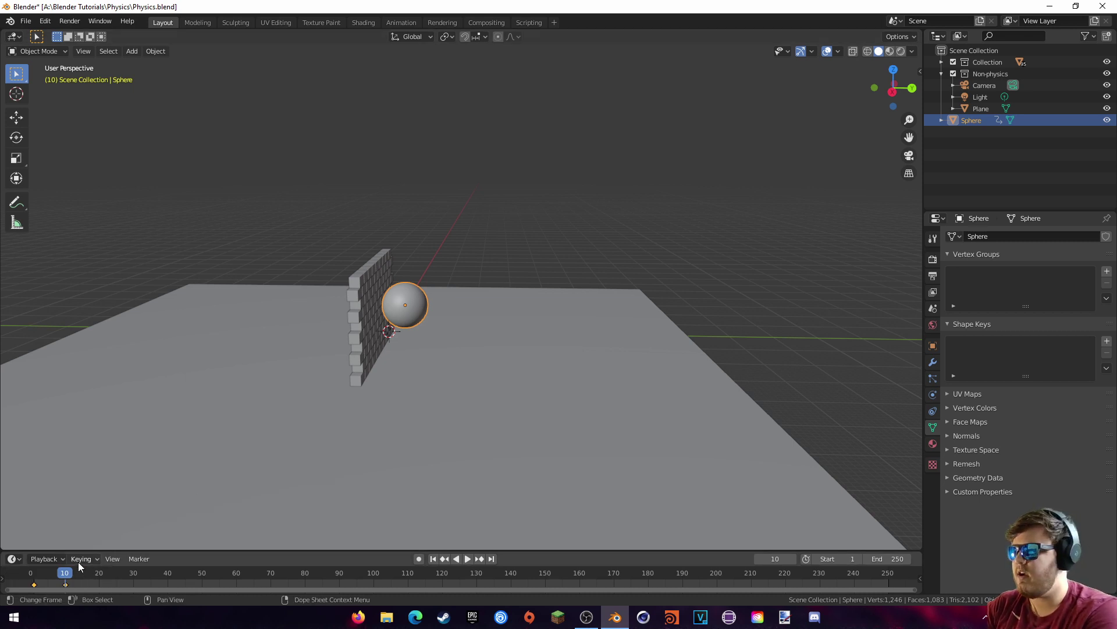
# - Move the sphere's two keyframes to about frames 17 and 24 and replay the approach
pyautogui.press('space')
pyautogui.moveTo(65, 573); pyautogui.dragTo(114, 583)
pyautogui.press('space')
pyautogui.press('space')
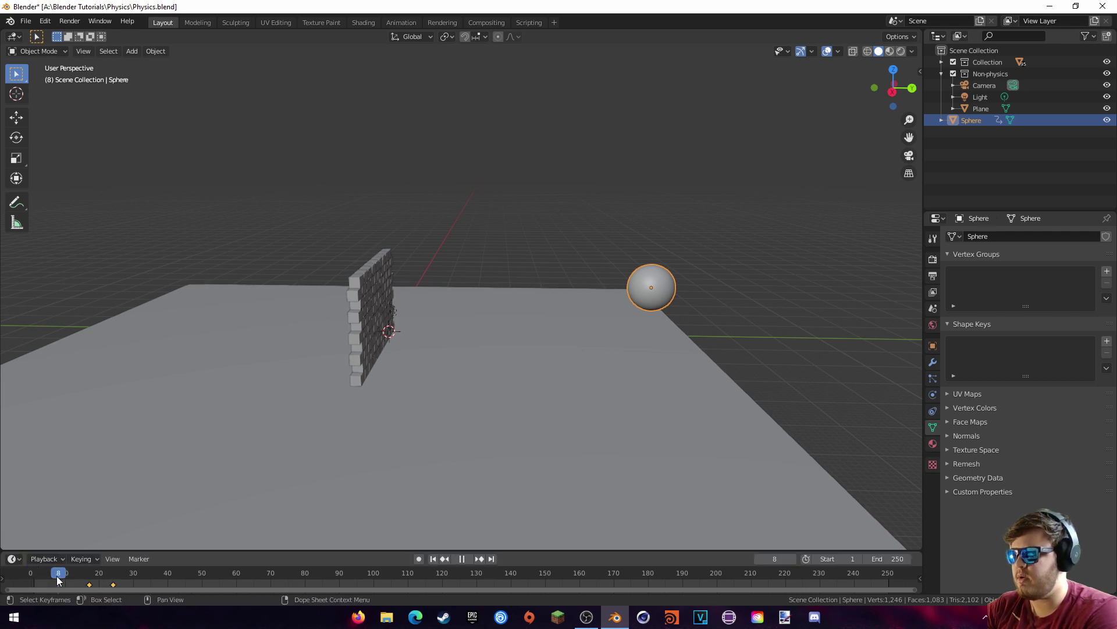
pyautogui.click(35, 576)
pyautogui.press('space')
pyautogui.press('space')
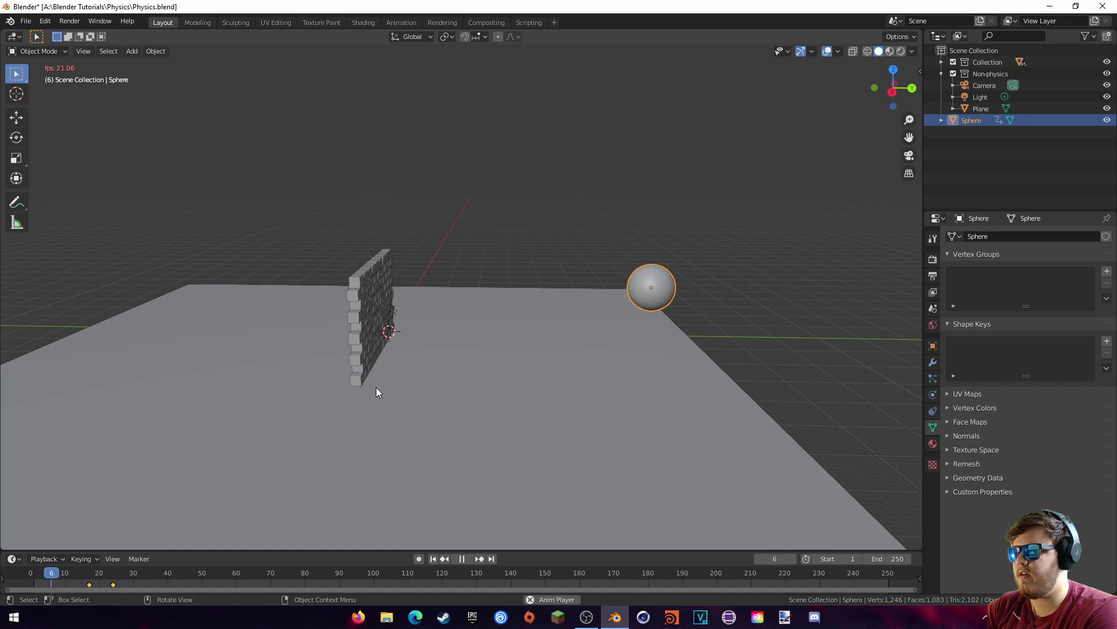
pyautogui.moveTo(112, 576); pyautogui.dragTo(34, 576)
pyautogui.press('space')
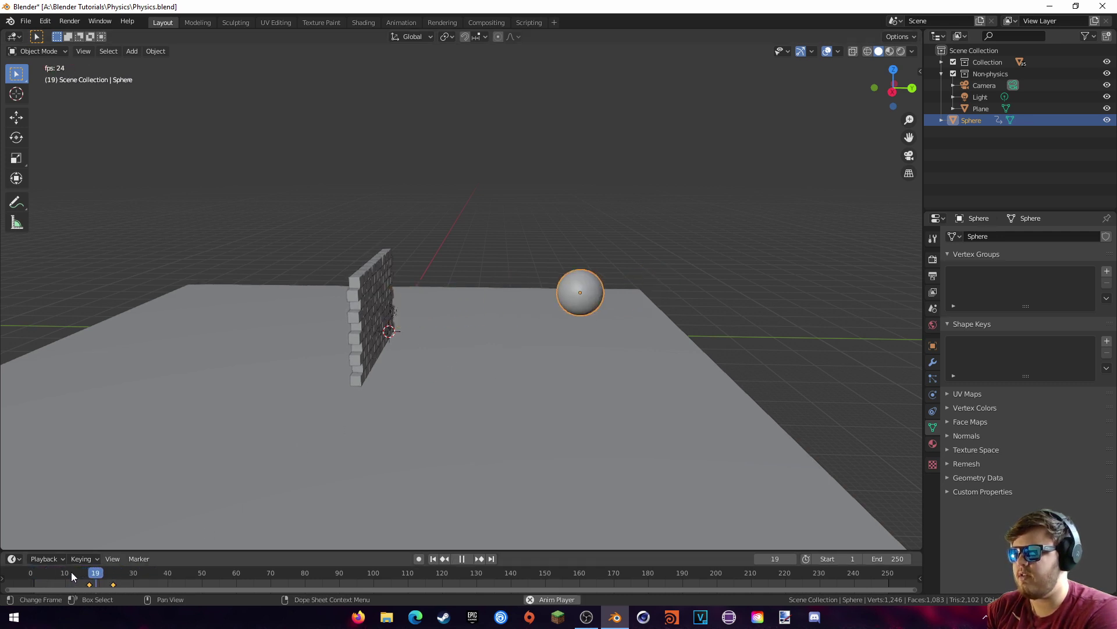
pyautogui.press('space')
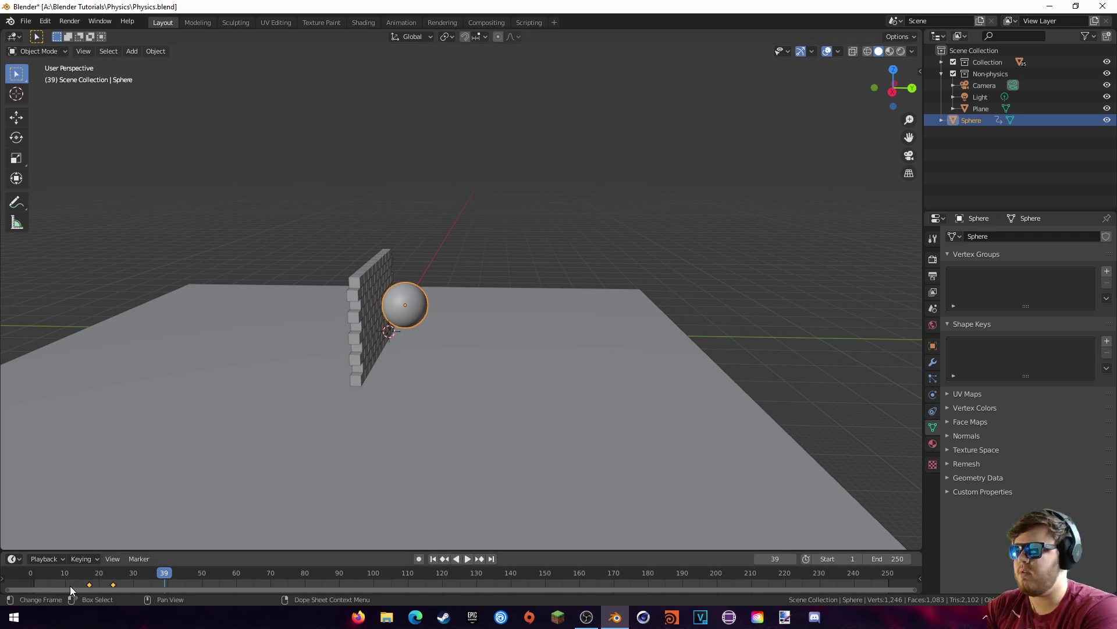
# - Replay from frame 1, then add Active Rigid Body physics to the sphere
pyautogui.click(35, 576)
pyautogui.press('space')
pyautogui.press('Escape')
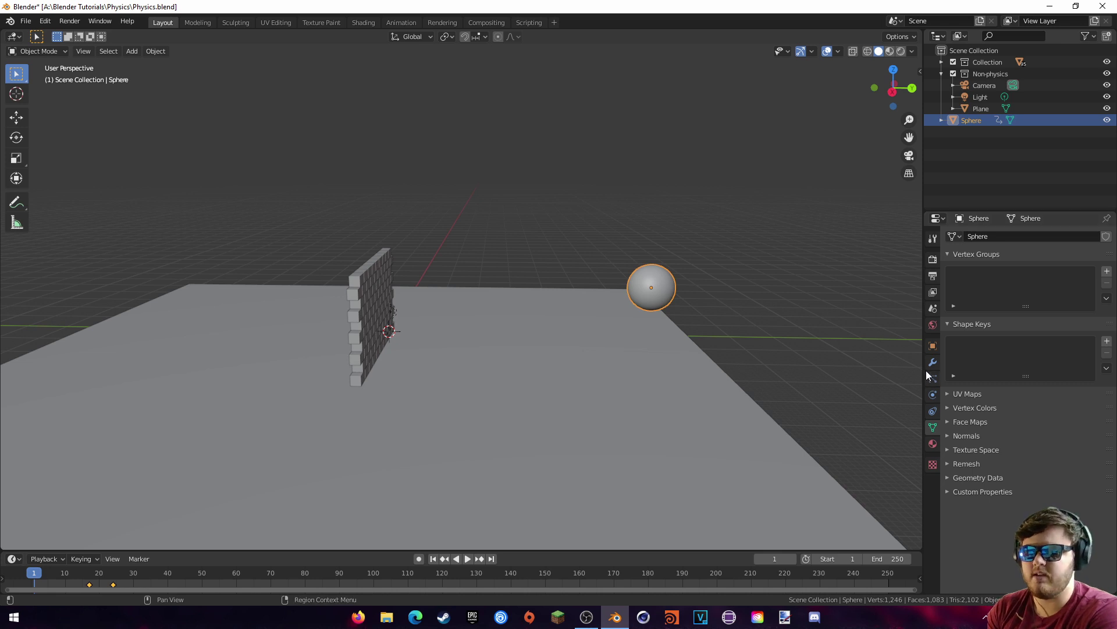
pyautogui.click(933, 411)
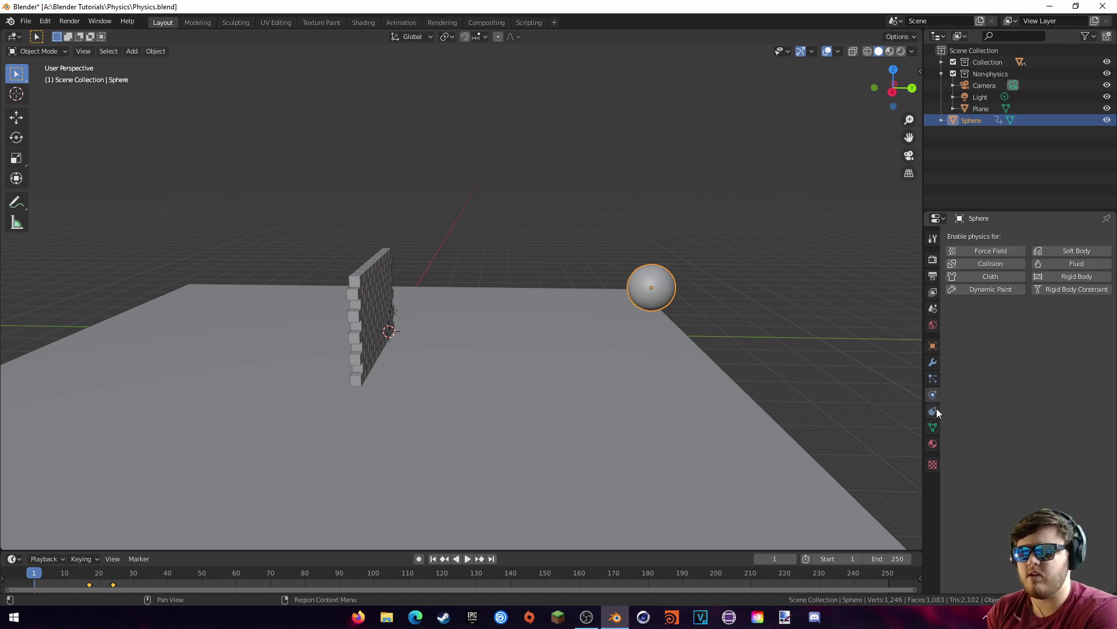
pyautogui.click(1075, 277)
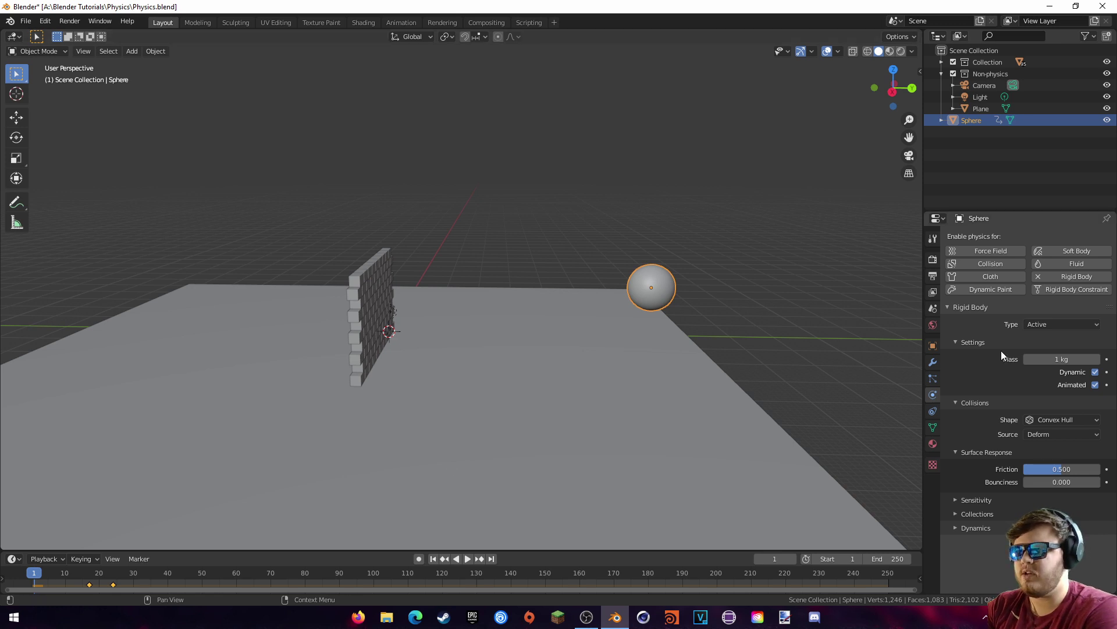
# - Keyframe the sphere's Animated option on at frame 1 and off at frame 24
pyautogui.click(1106, 386)
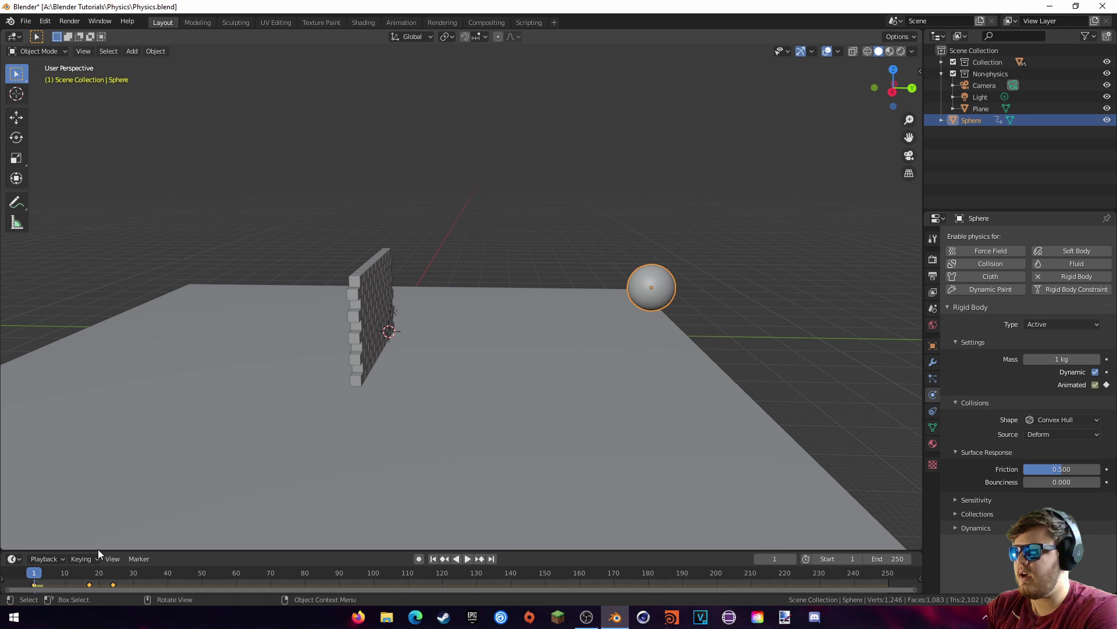
pyautogui.moveTo(35, 573); pyautogui.dragTo(113, 573)
pyautogui.moveTo(359, 416); pyautogui.dragTo(524, 387, button='middle')
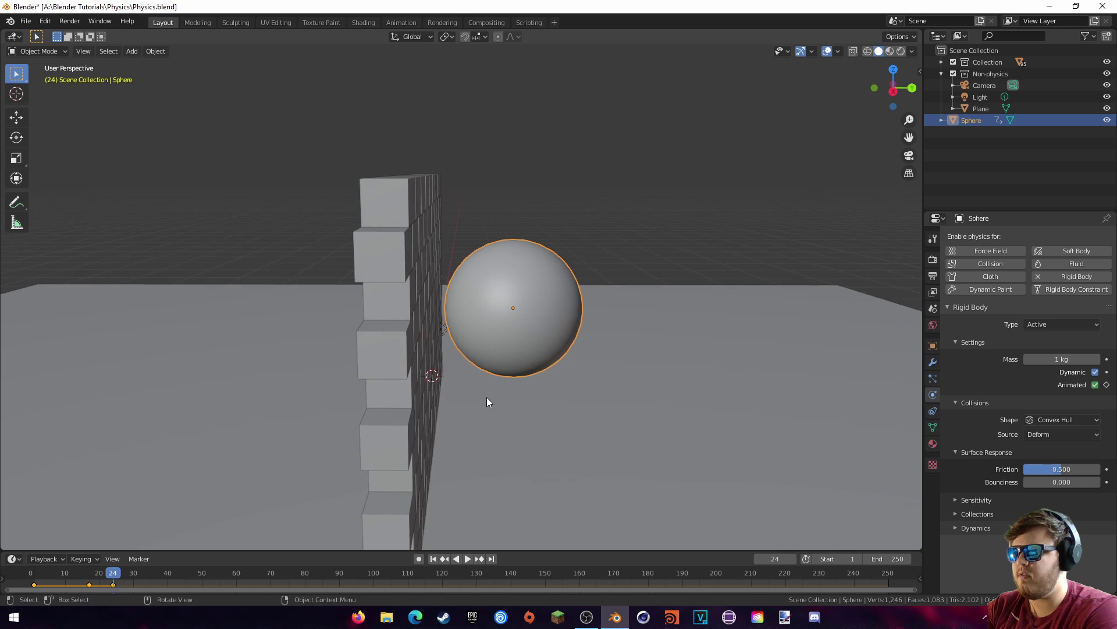
pyautogui.click(1095, 386)
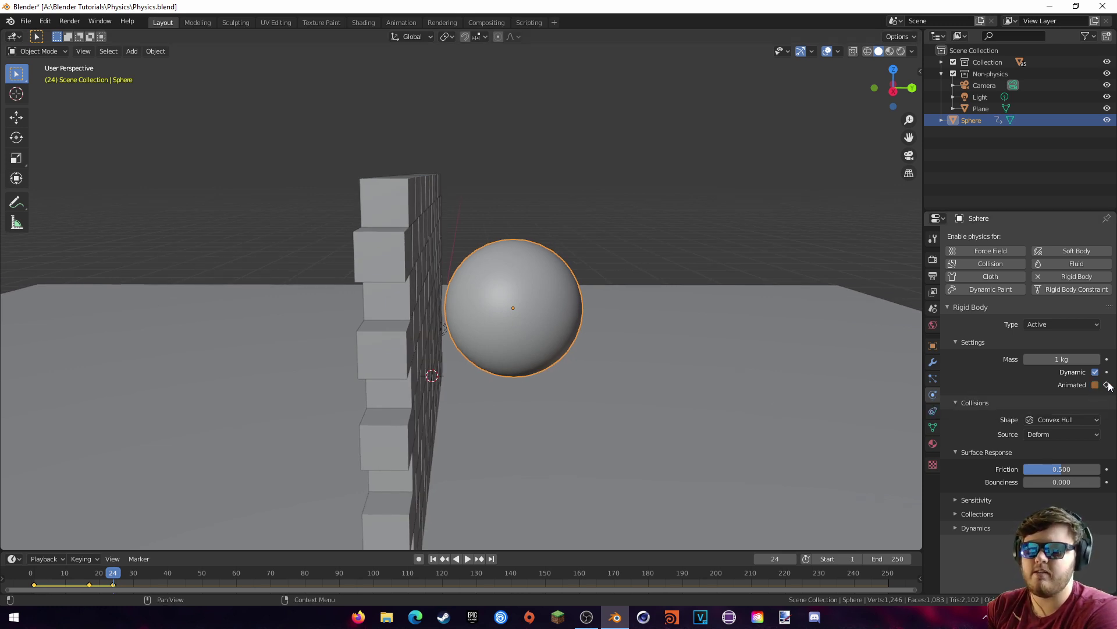
pyautogui.click(1107, 385)
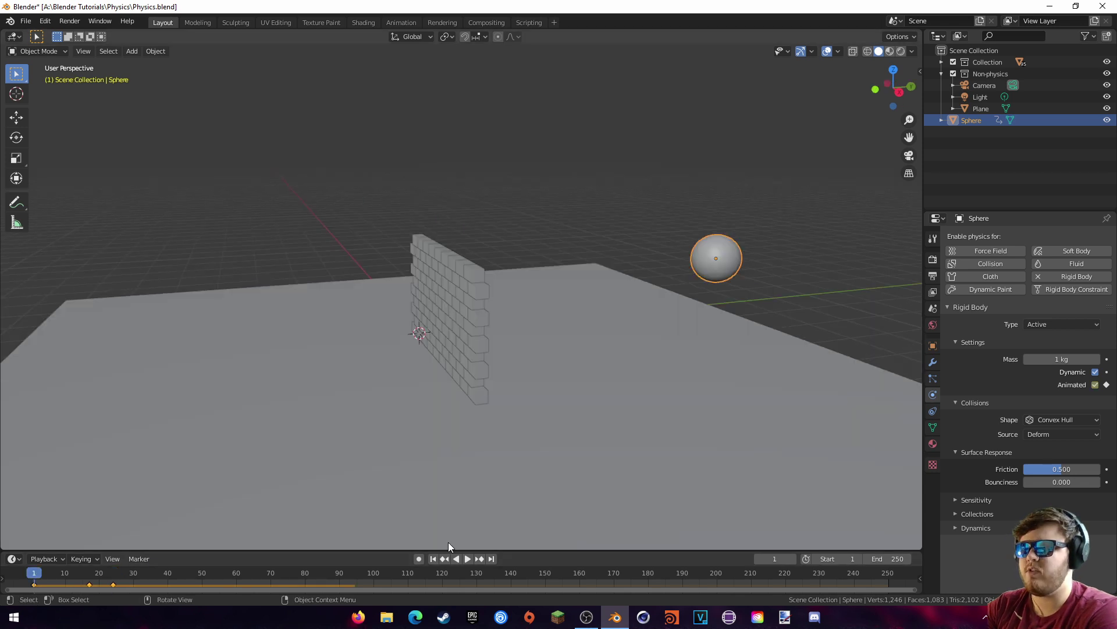
pyautogui.click(467, 557)
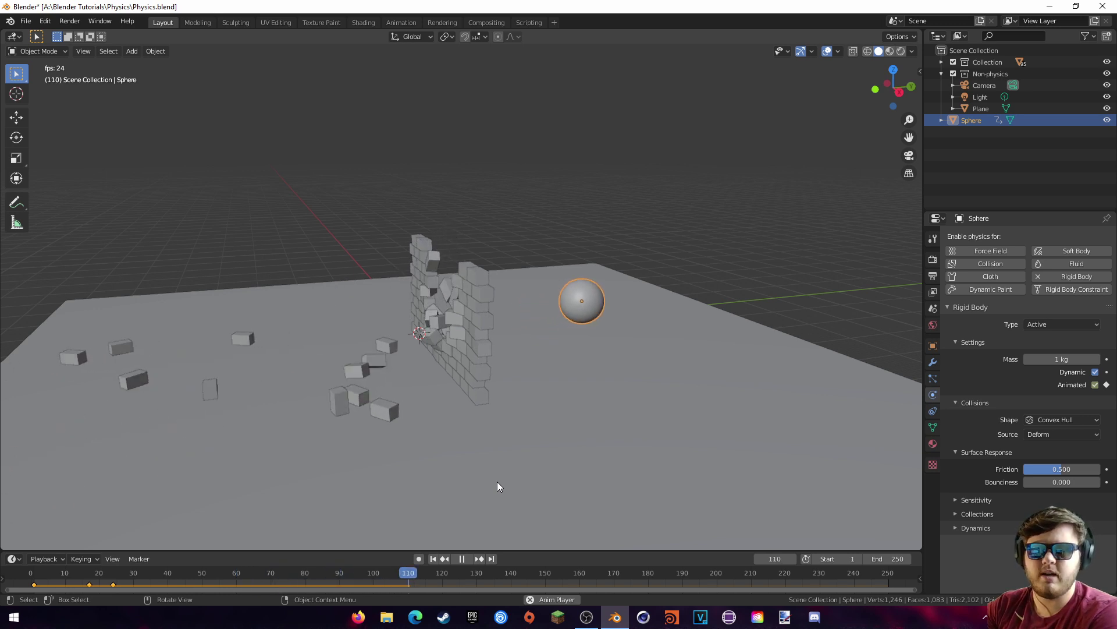
pyautogui.hotkey('shift', 'Left')
pyautogui.moveTo(497, 481); pyautogui.dragTo(560, 423, button='middle')
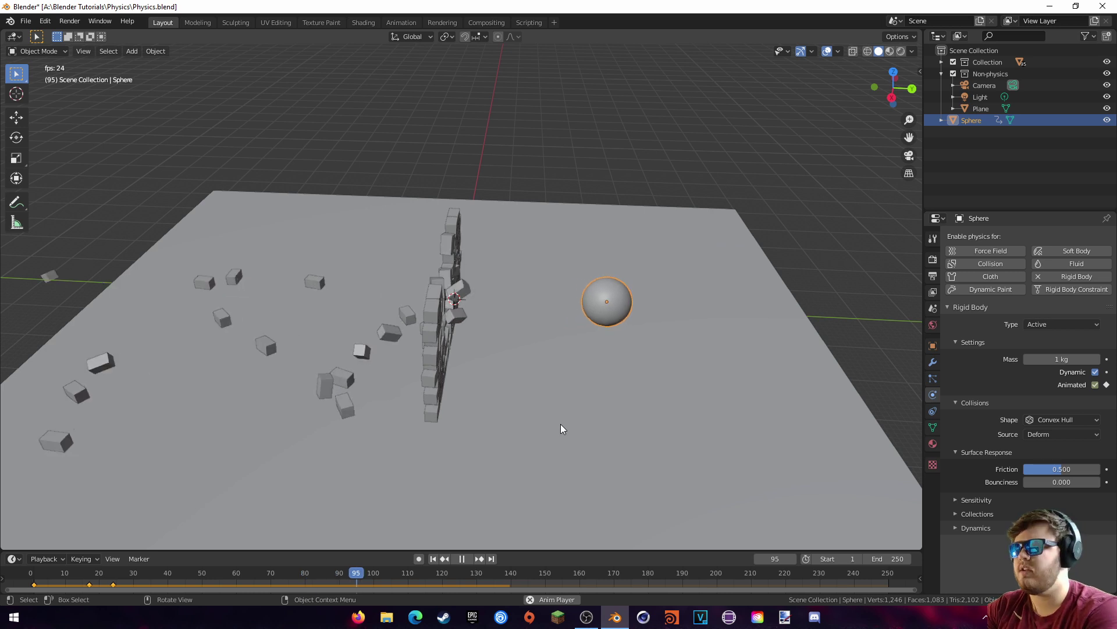
pyautogui.press('space')
pyautogui.click(433, 559)
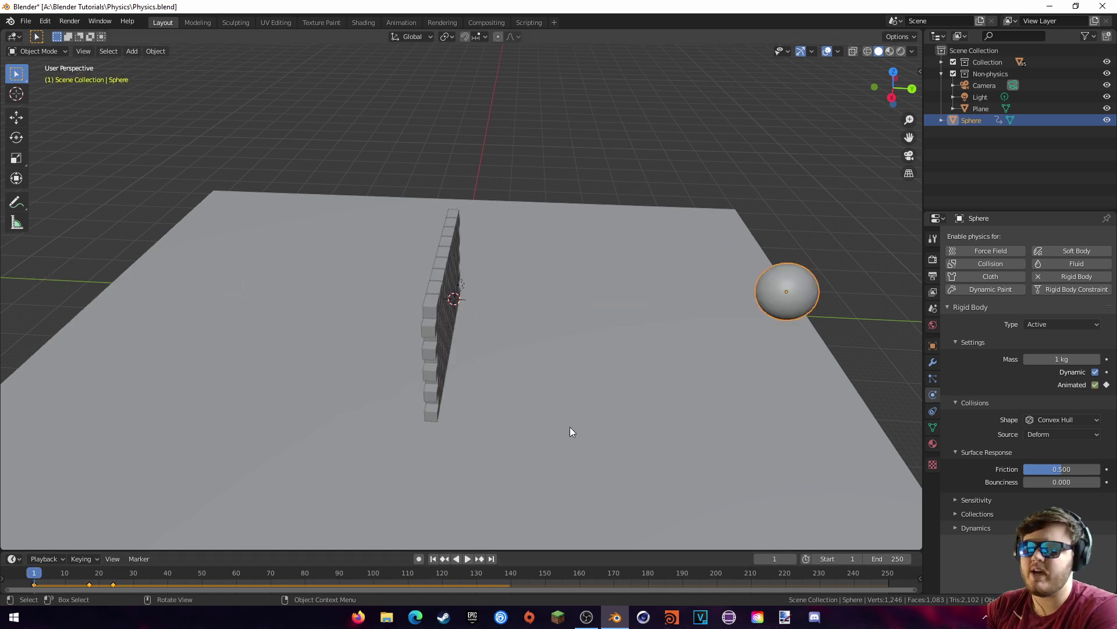
pyautogui.moveTo(604, 387); pyautogui.dragTo(678, 359, button='middle')
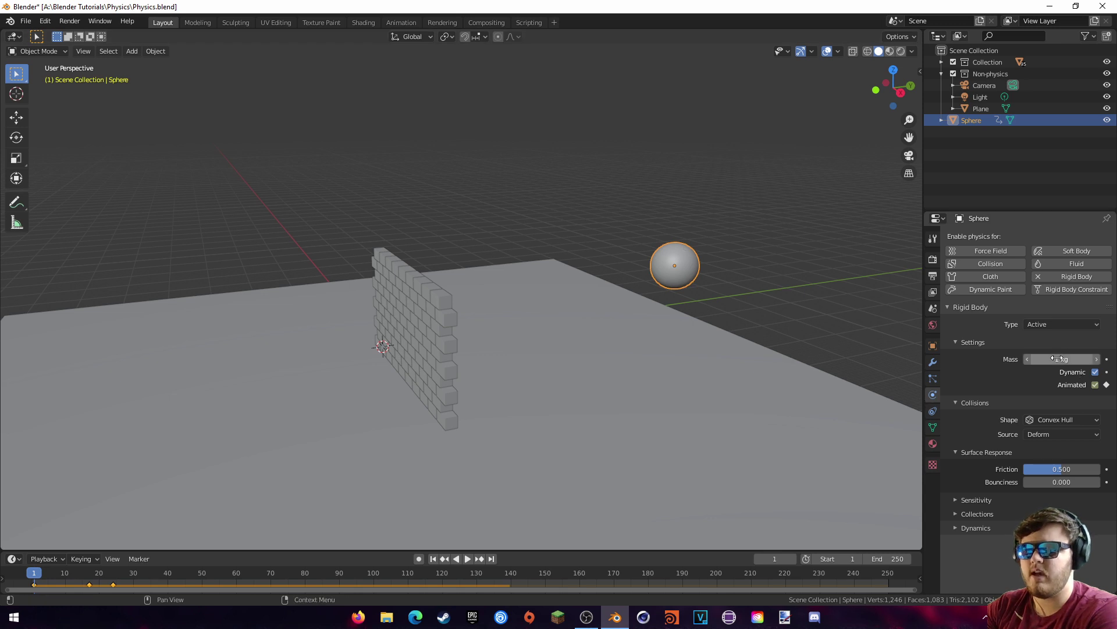
# - Raise, then lower the sphere's rigid-body mass, test-playing the impact after each change
pyautogui.moveTo(1059, 358); pyautogui.dragTo(1083, 359)
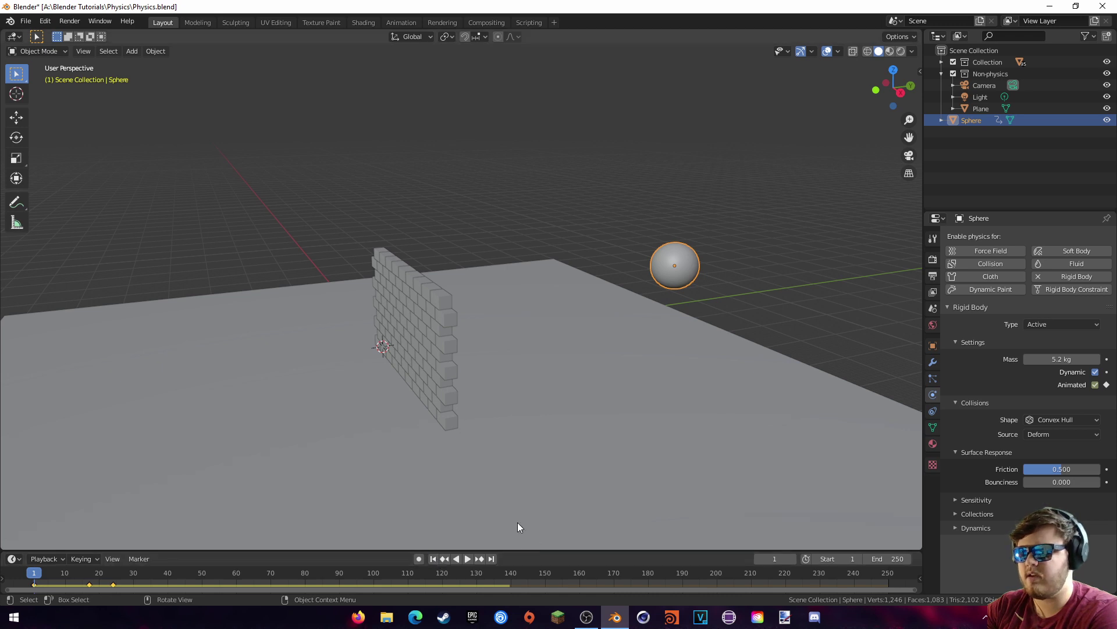
pyautogui.press('space')
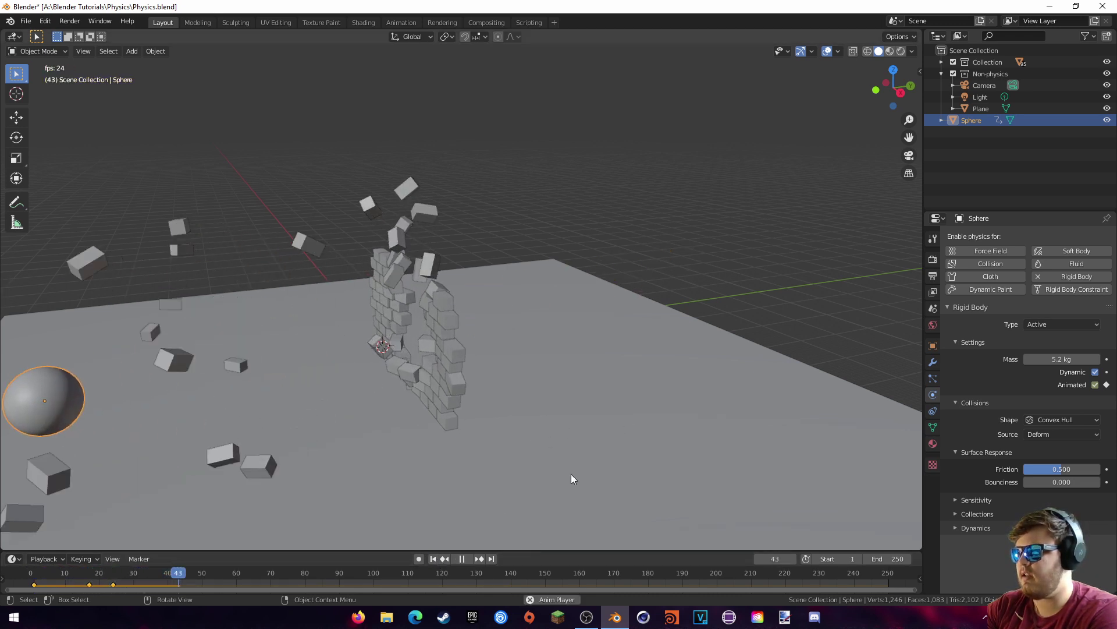
pyautogui.press('Escape')
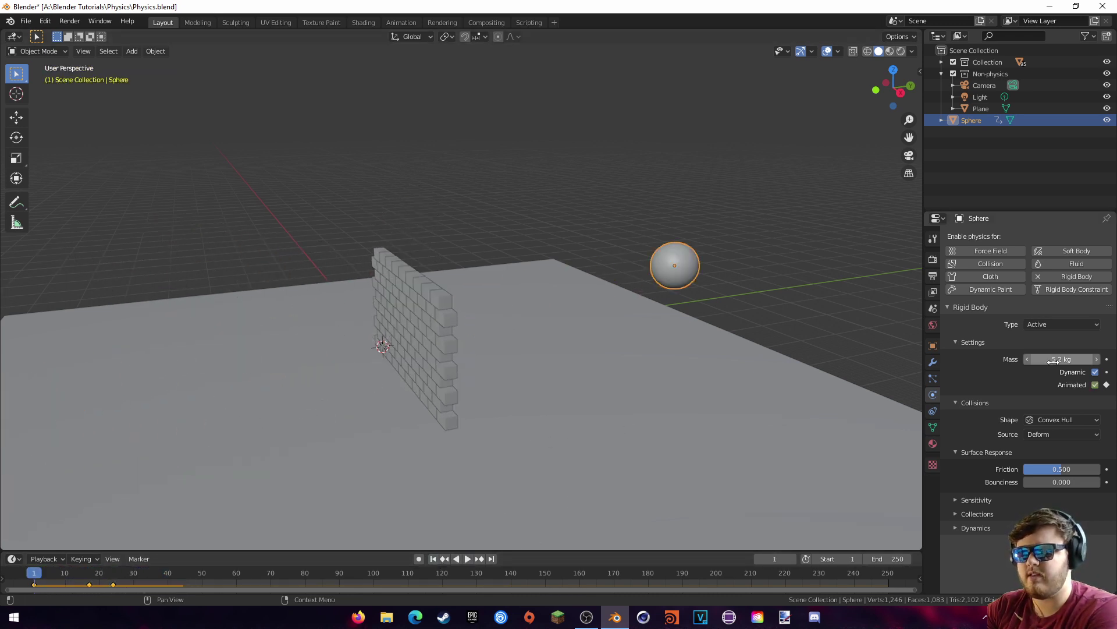
pyautogui.moveTo(1054, 362); pyautogui.dragTo(1033, 361)
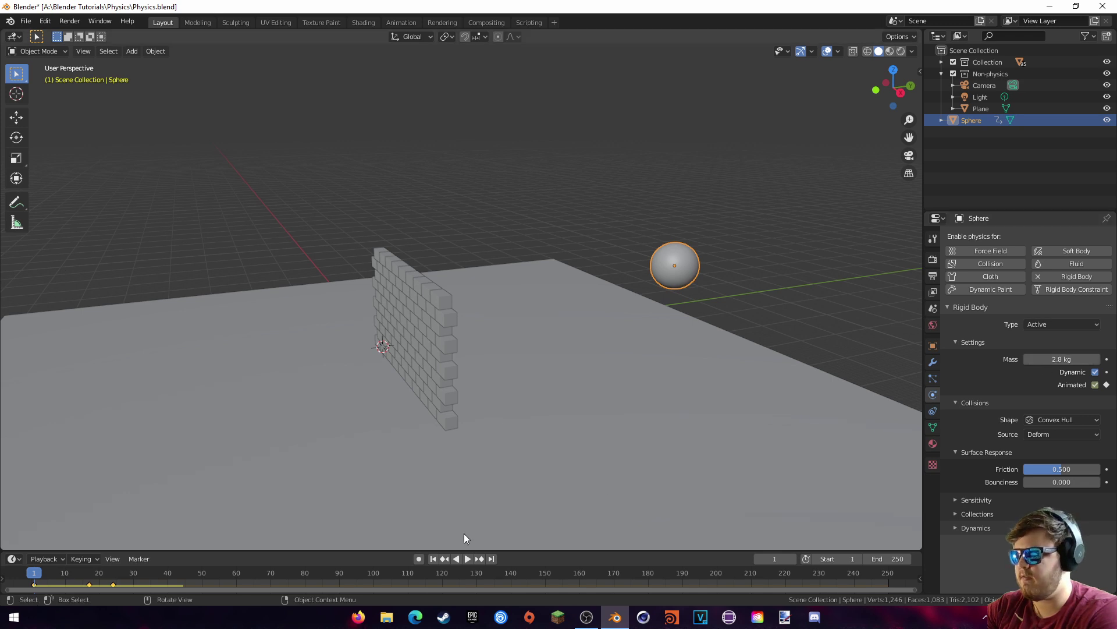
pyautogui.click(463, 557)
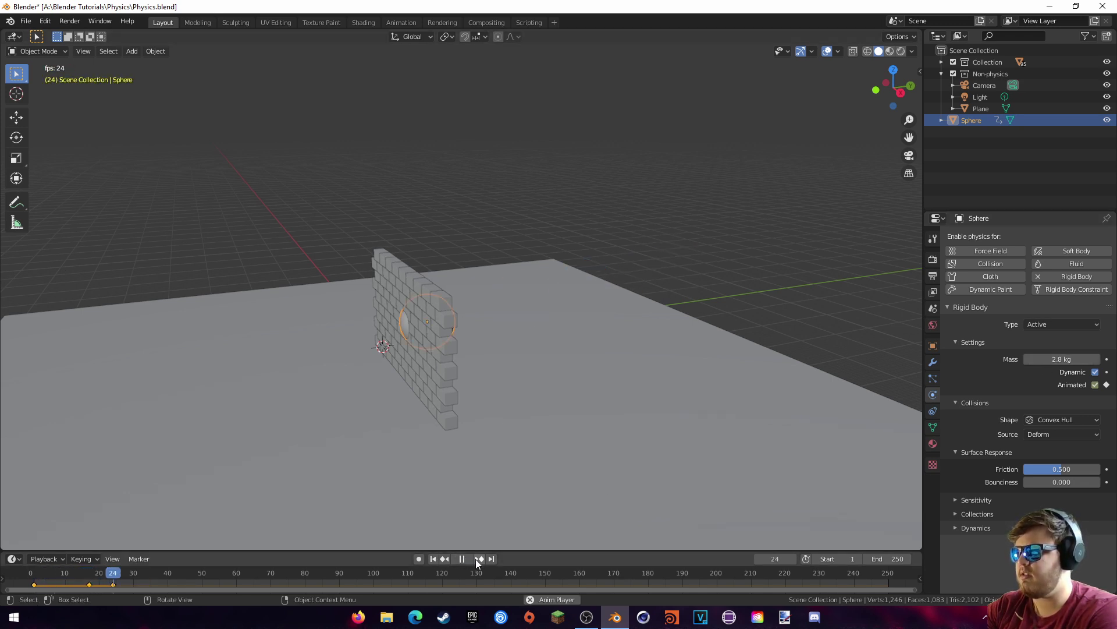
# - Replay the smash with the 1.8 kg sphere, rewind to frame 1 and select the ground plane
pyautogui.click(433, 558)
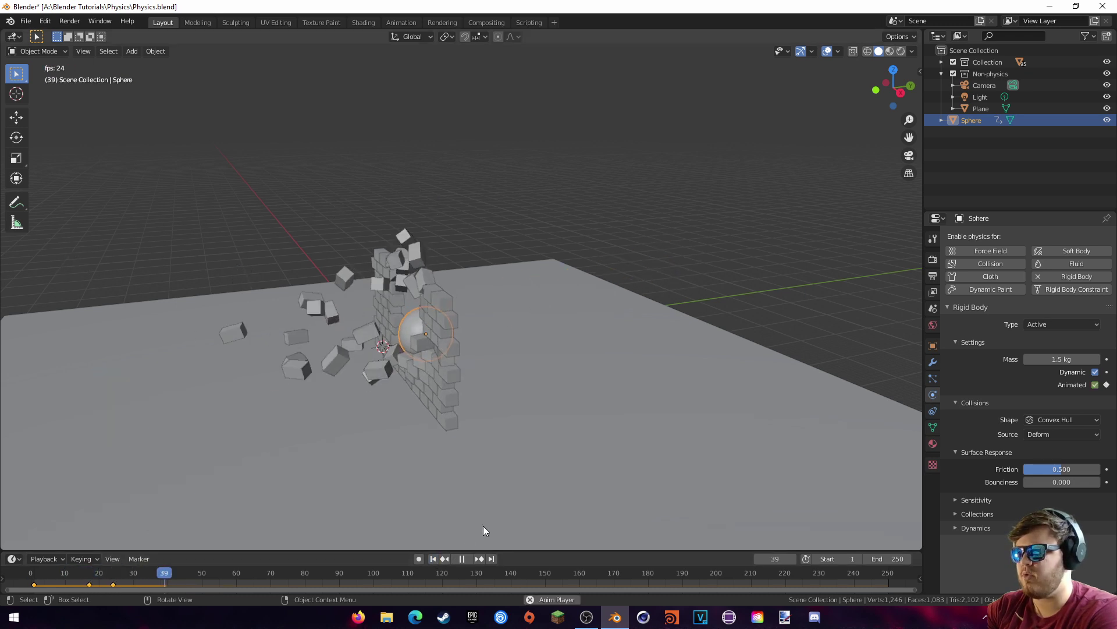
pyautogui.moveTo(490, 363); pyautogui.dragTo(610, 362, button='middle')
pyautogui.hotkey('shift', 'Left')
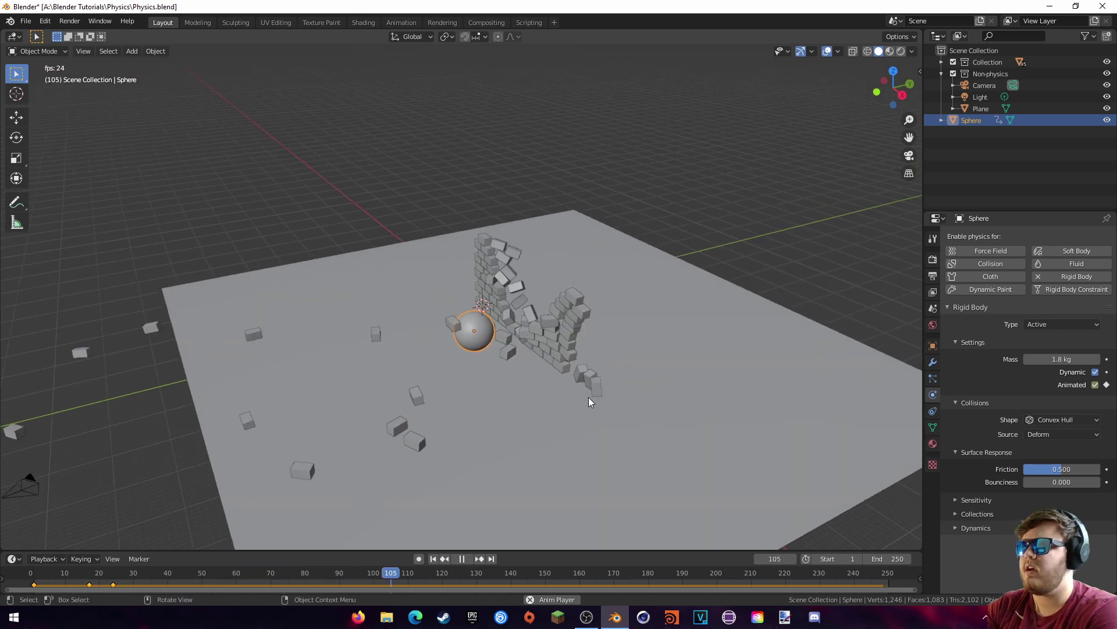
pyautogui.press('space')
pyautogui.moveTo(288, 403); pyautogui.dragTo(330, 330, button='middle')
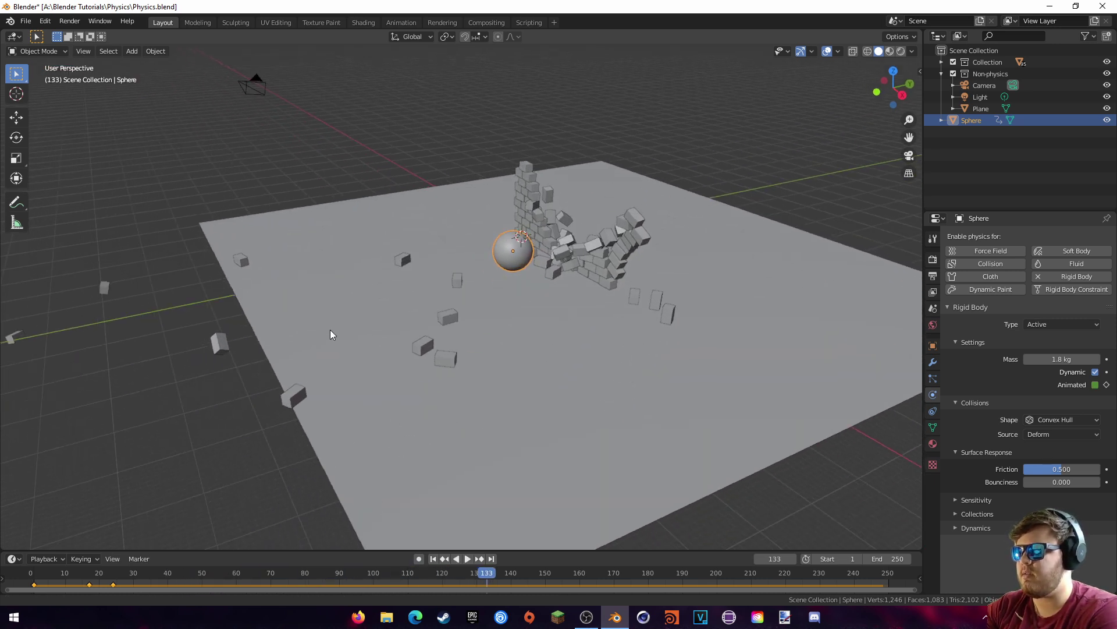
pyautogui.click(433, 558)
pyautogui.click(666, 345)
# - Scale the ground plane much larger and replay the smash across the bigger floor
pyautogui.press('s')
pyautogui.click(175, 244)
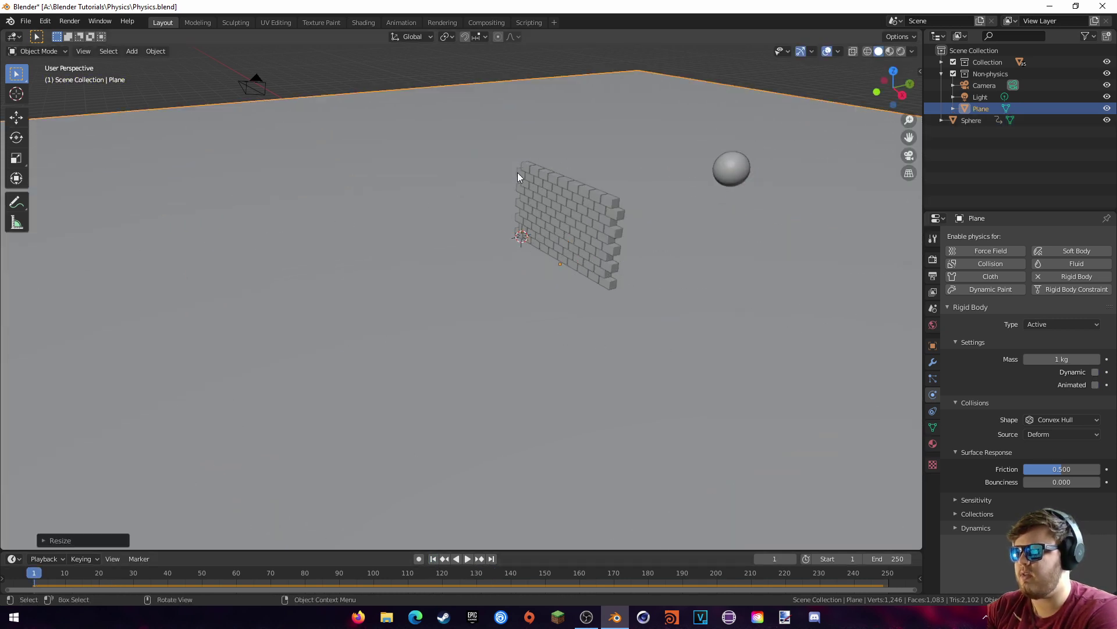
pyautogui.click(468, 558)
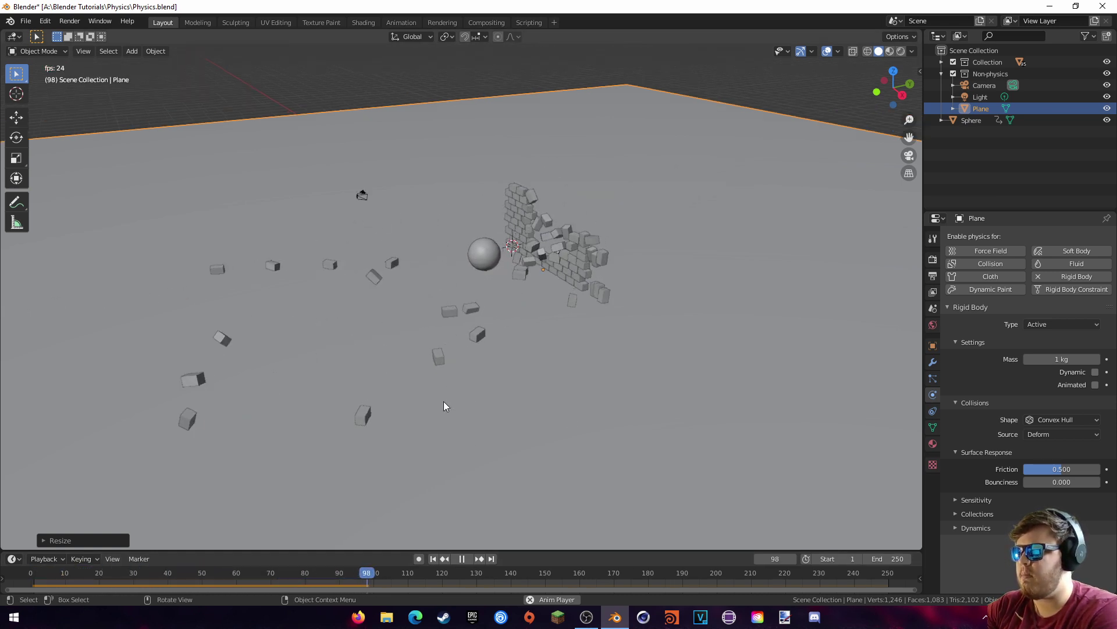
pyautogui.moveTo(359, 357); pyautogui.dragTo(389, 349, button='middle')
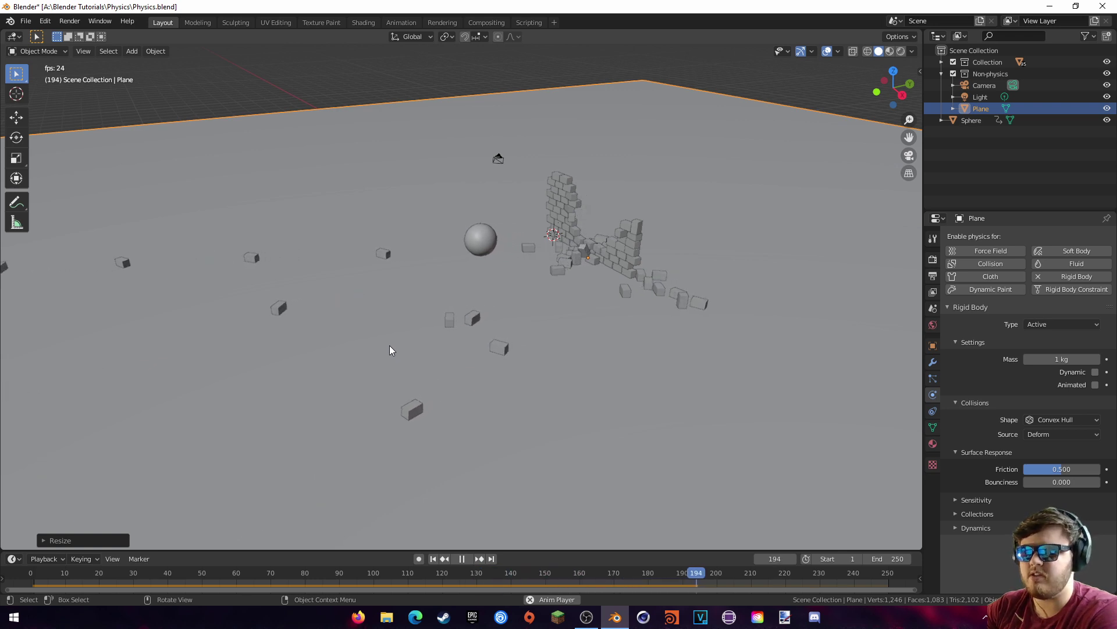
# - Rewind, set the Plane's rigid-body Friction to 0.933, and replay the smash
pyautogui.press('space')
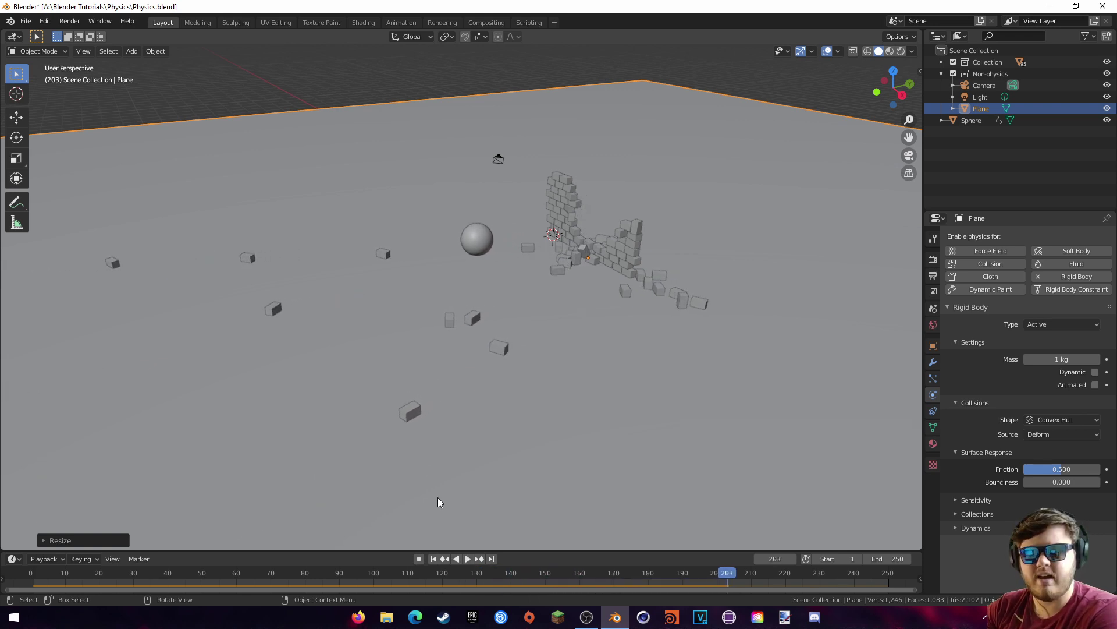
pyautogui.hotkey('shift', 'Left')
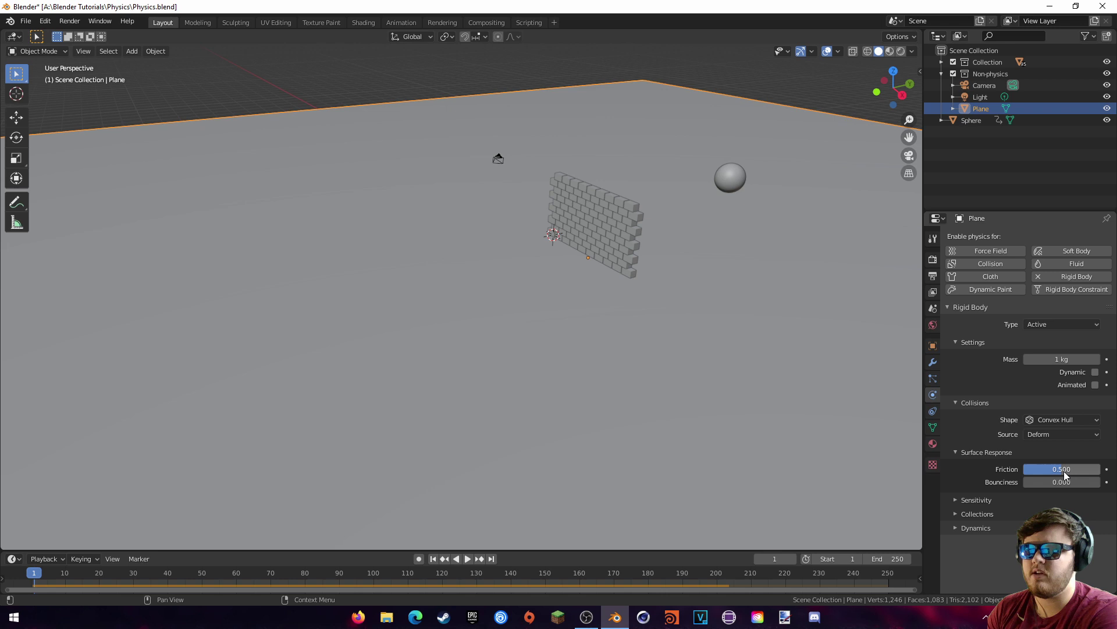
pyautogui.moveTo(1060, 469); pyautogui.dragTo(1081, 469)
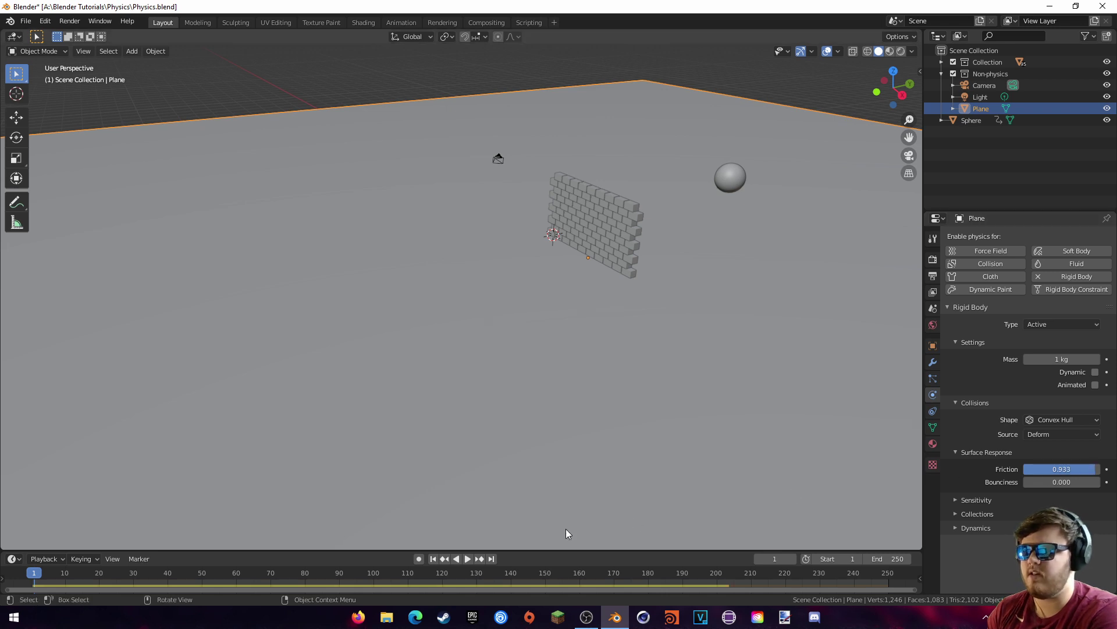
pyautogui.click(471, 558)
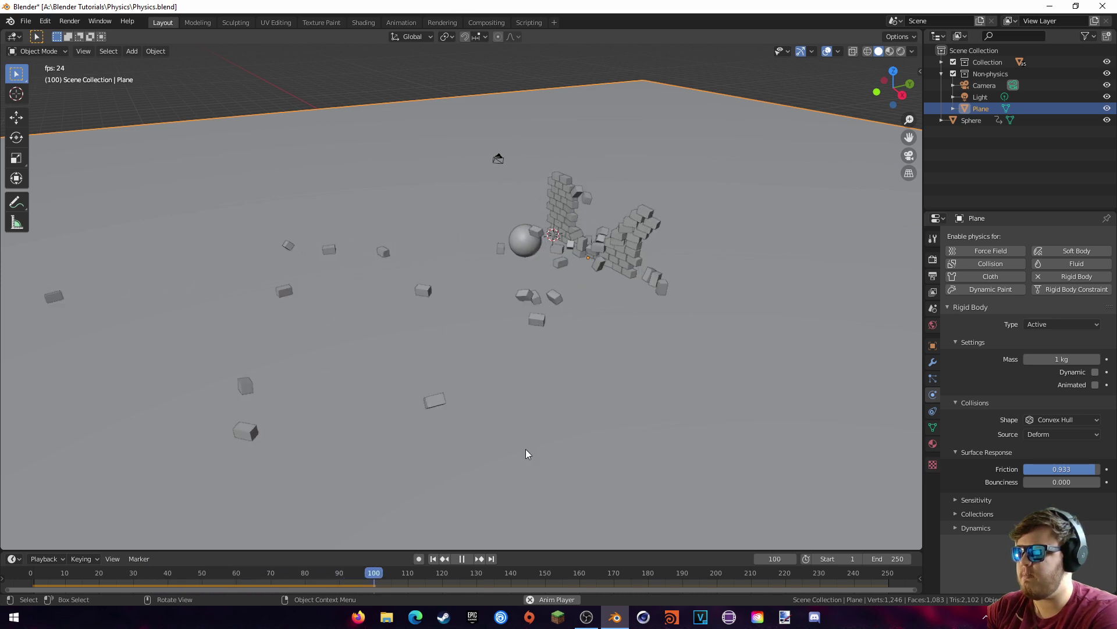
pyautogui.click(462, 559)
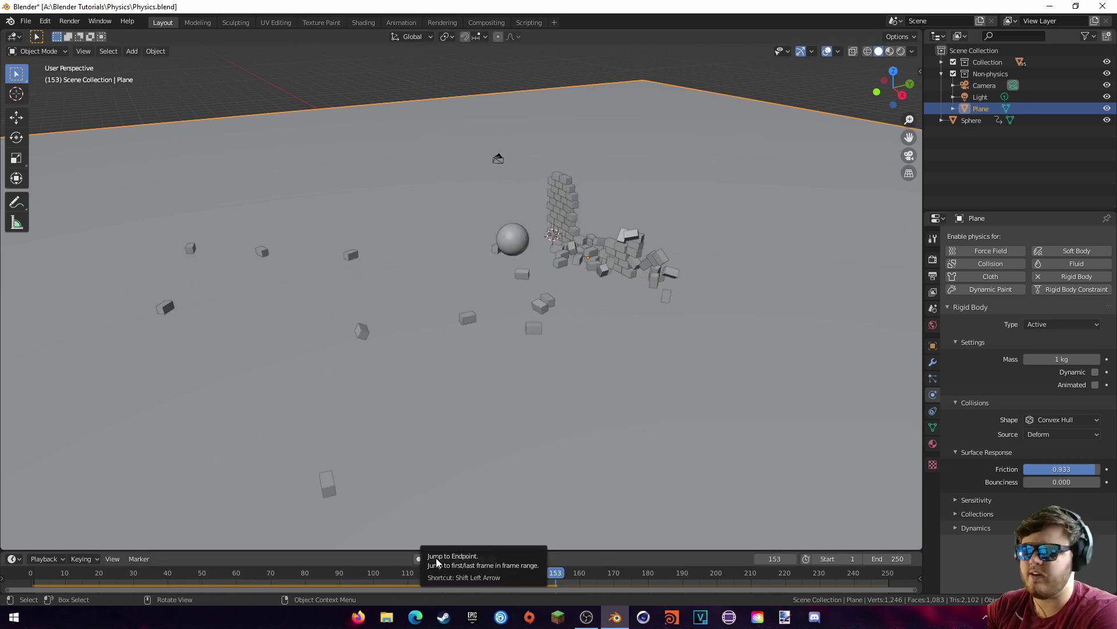
# - Exclude the Non-physics collection, hide the sphere, and view the wall front-on at frame 1
pyautogui.click(435, 557)
pyautogui.moveTo(582, 291); pyautogui.dragTo(665, 243, button='middle')
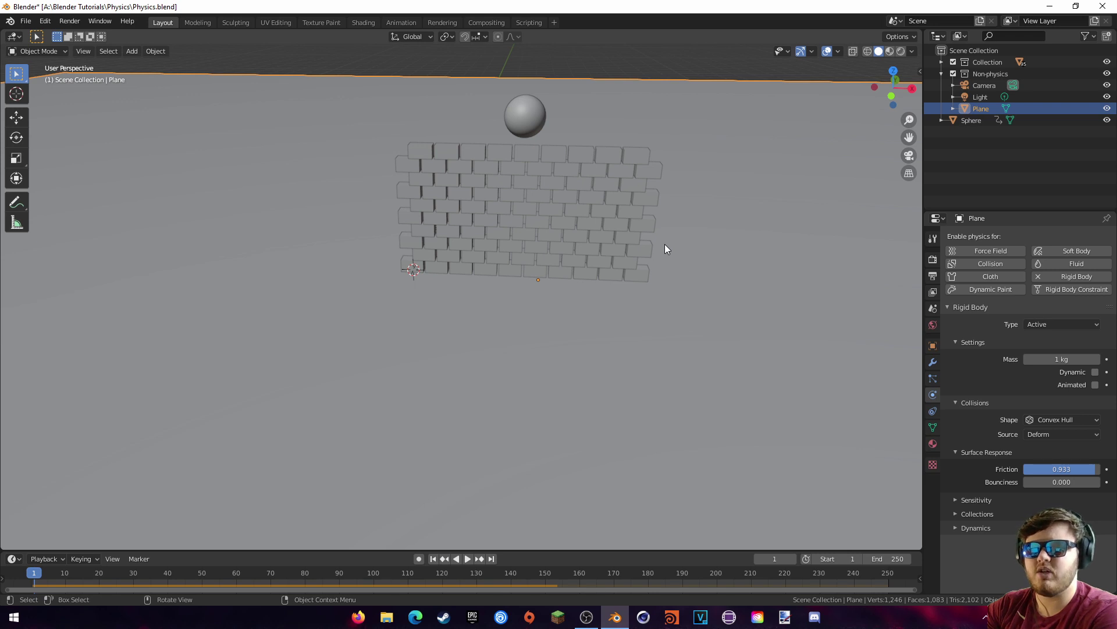
pyautogui.moveTo(663, 257); pyautogui.dragTo(641, 340, button='middle')
pyautogui.scroll(4, 641, 338)
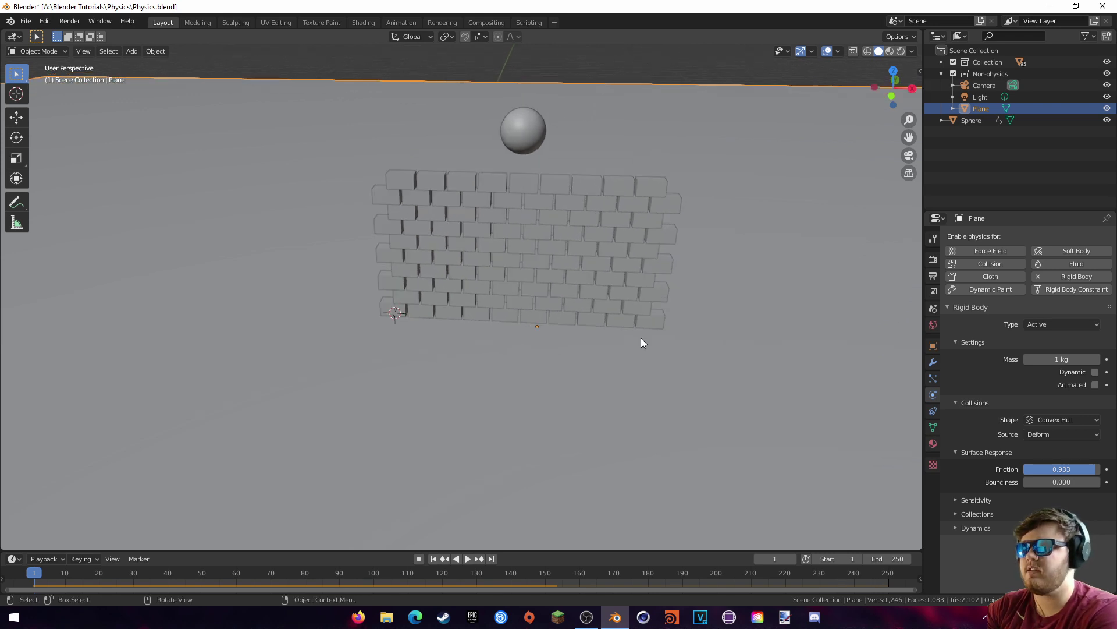
pyautogui.click(953, 74)
pyautogui.click(567, 104)
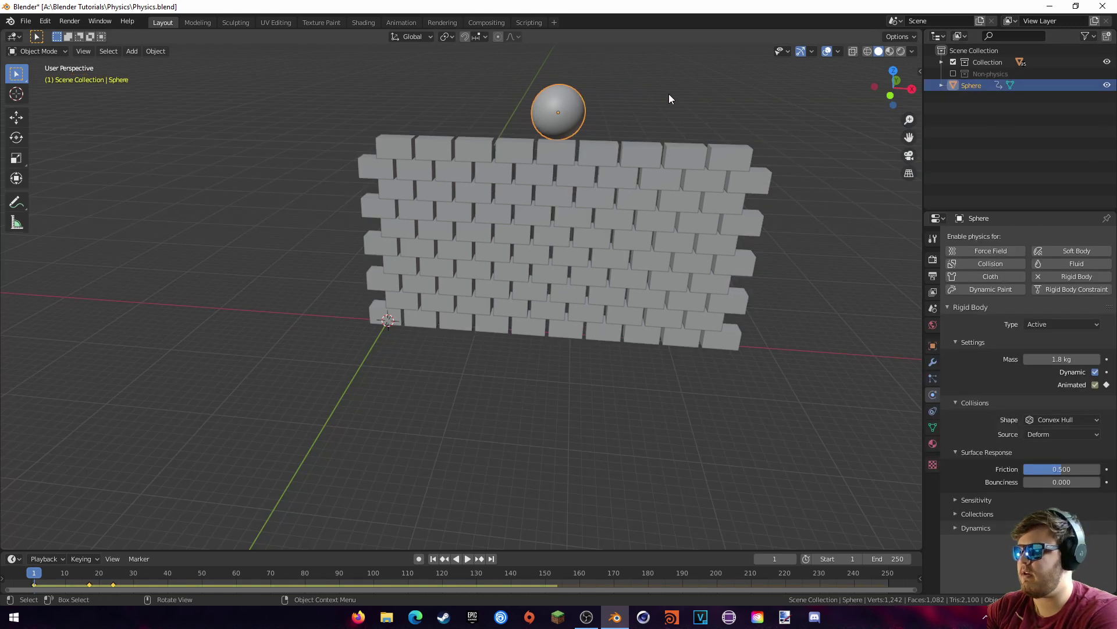
pyautogui.press('h')
pyautogui.moveTo(645, 118); pyautogui.dragTo(661, 102, button='middle')
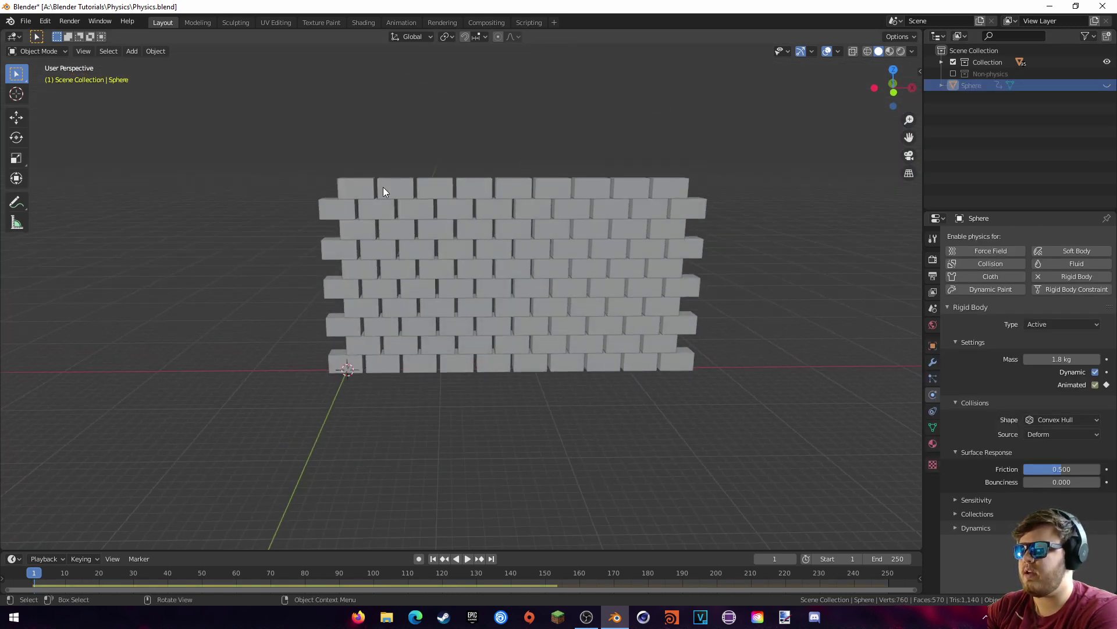
# - Set the top-left brick's rigid-body friction to 0.731
pyautogui.click(368, 187)
pyautogui.moveTo(490, 152); pyautogui.dragTo(471, 116, button='middle')
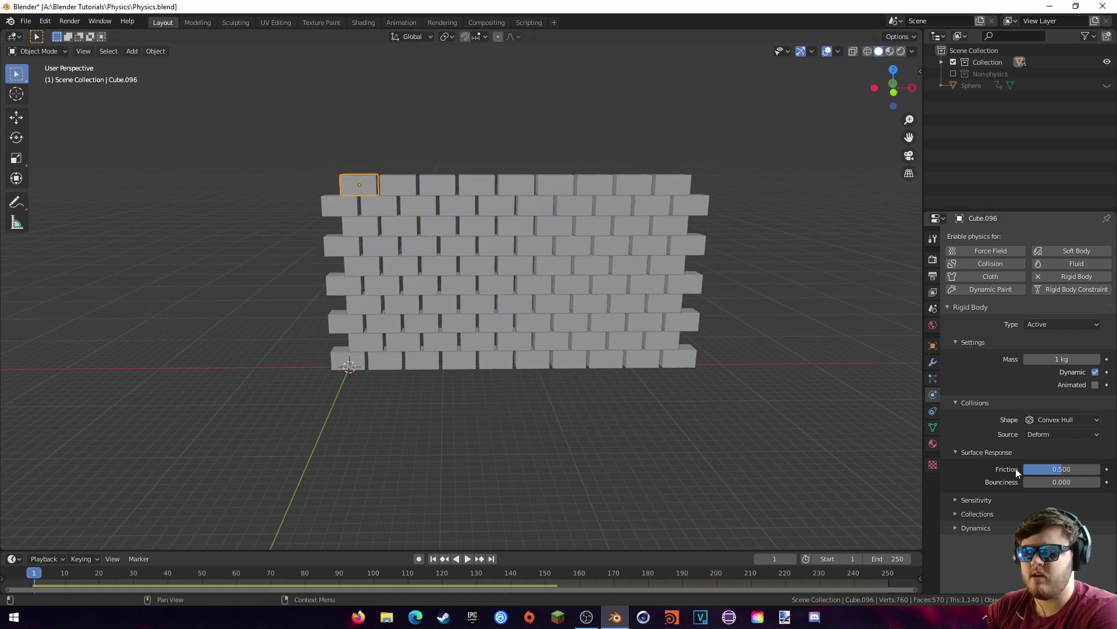
pyautogui.moveTo(1050, 469); pyautogui.dragTo(1080, 469)
pyautogui.moveTo(746, 370); pyautogui.dragTo(737, 362, button='middle')
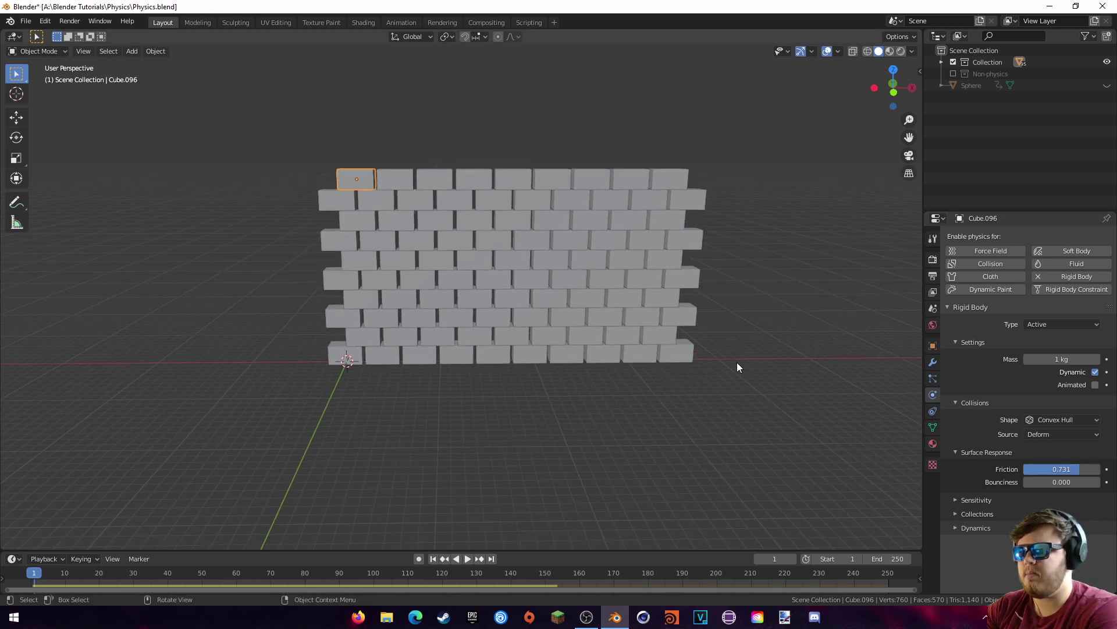
# - Select all bricks with Cube.096 active and apply Rigid Body > Copy from Active
pyautogui.click(419, 314)
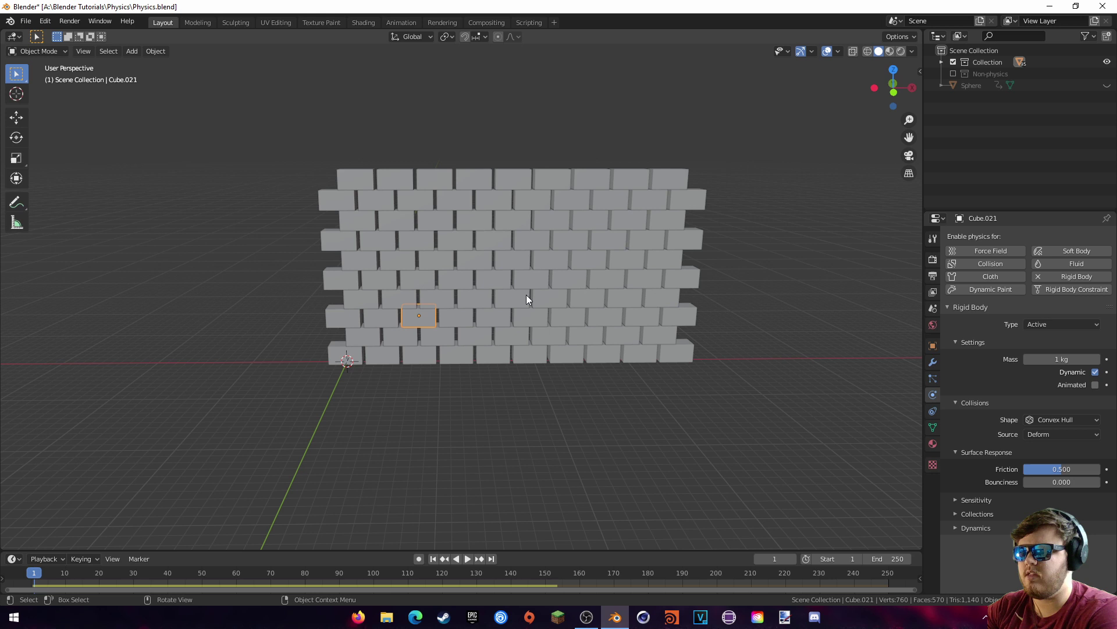
pyautogui.click(676, 240)
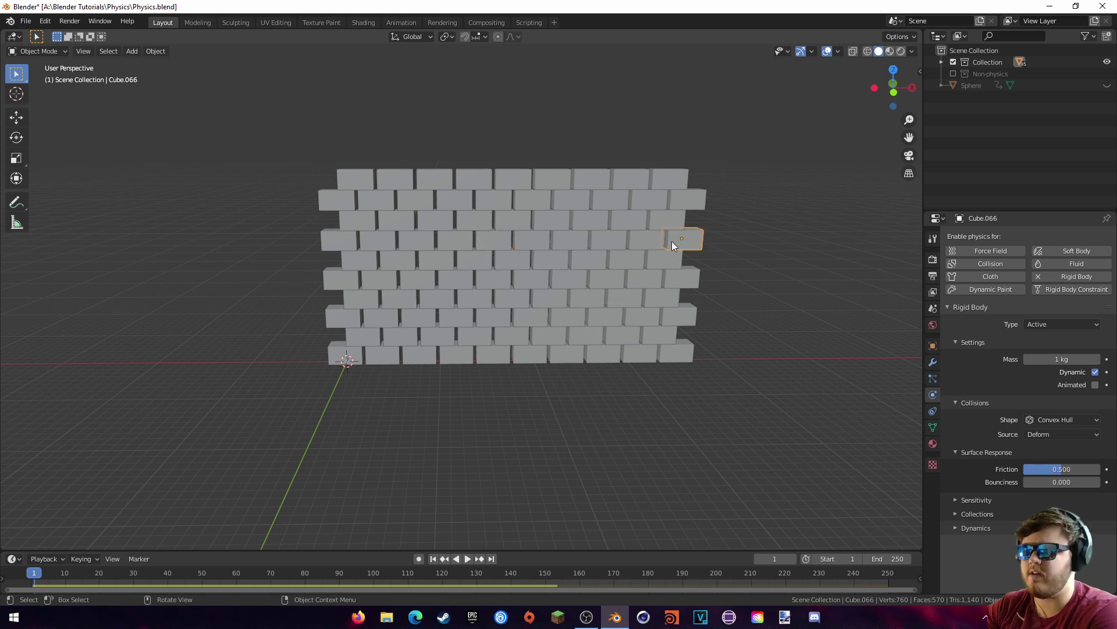
pyautogui.click(590, 178)
pyautogui.click(498, 220)
pyautogui.click(531, 320)
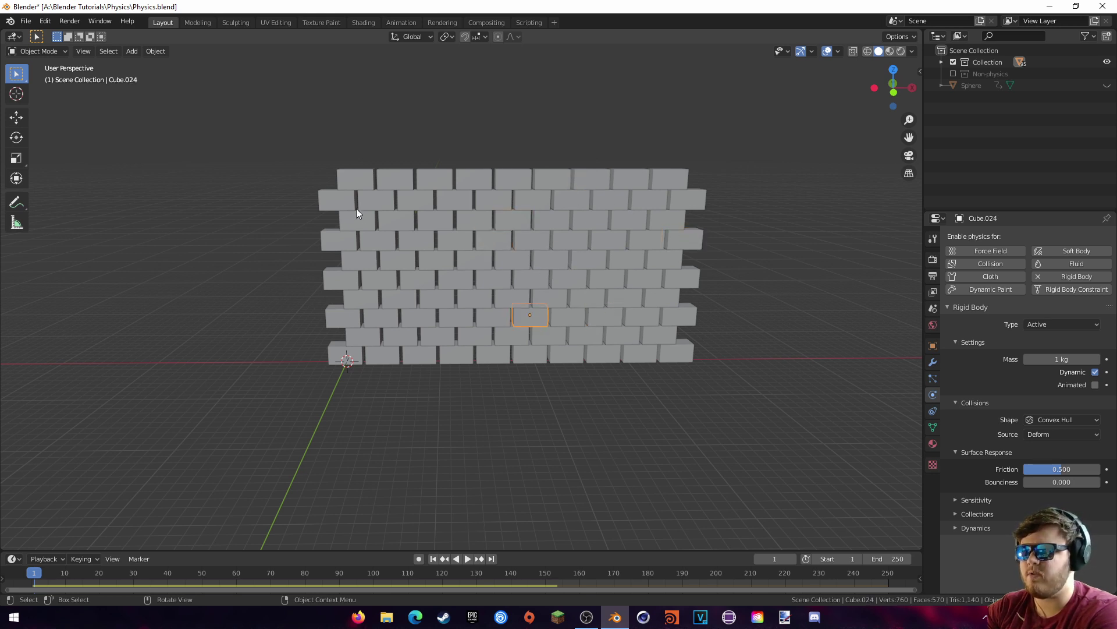
pyautogui.click(356, 179)
pyautogui.moveTo(286, 137); pyautogui.dragTo(782, 446)
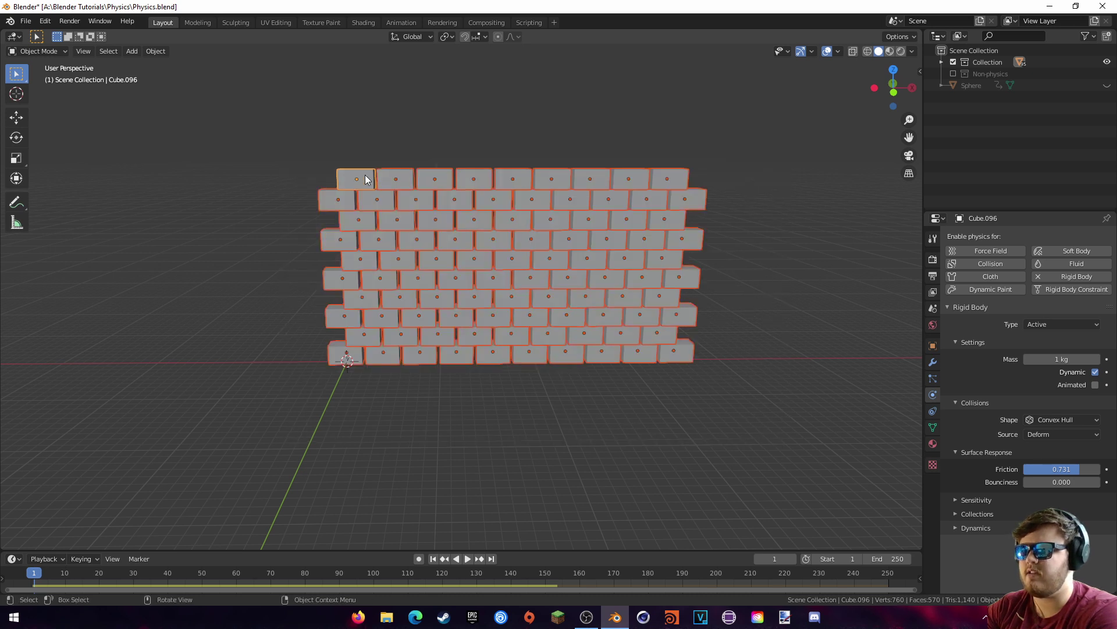
pyautogui.click(163, 51)
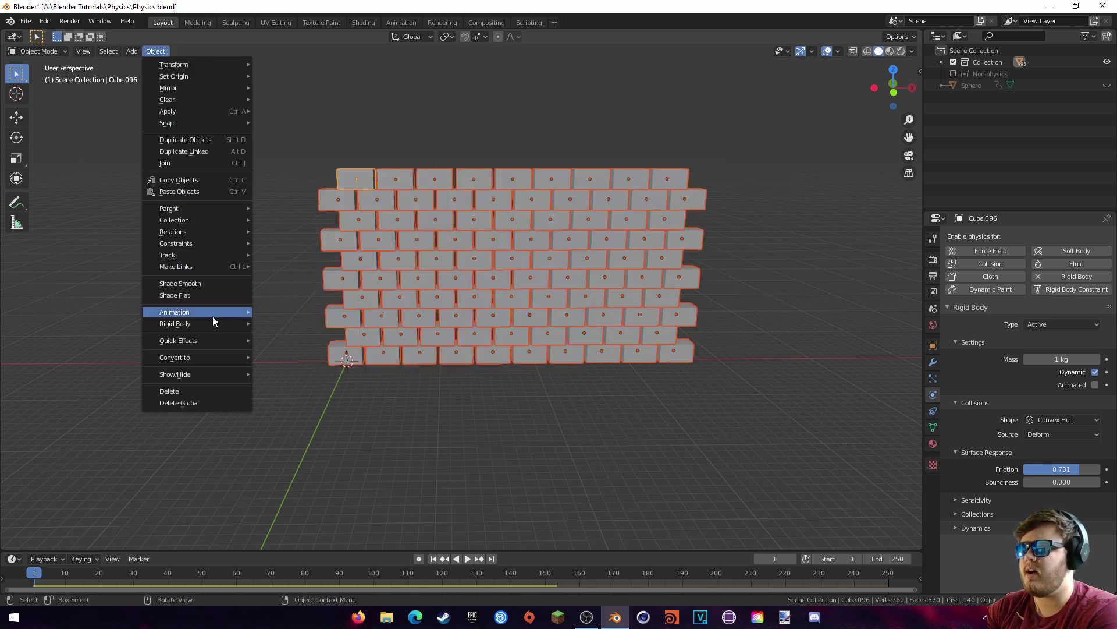
pyautogui.moveTo(209, 323)
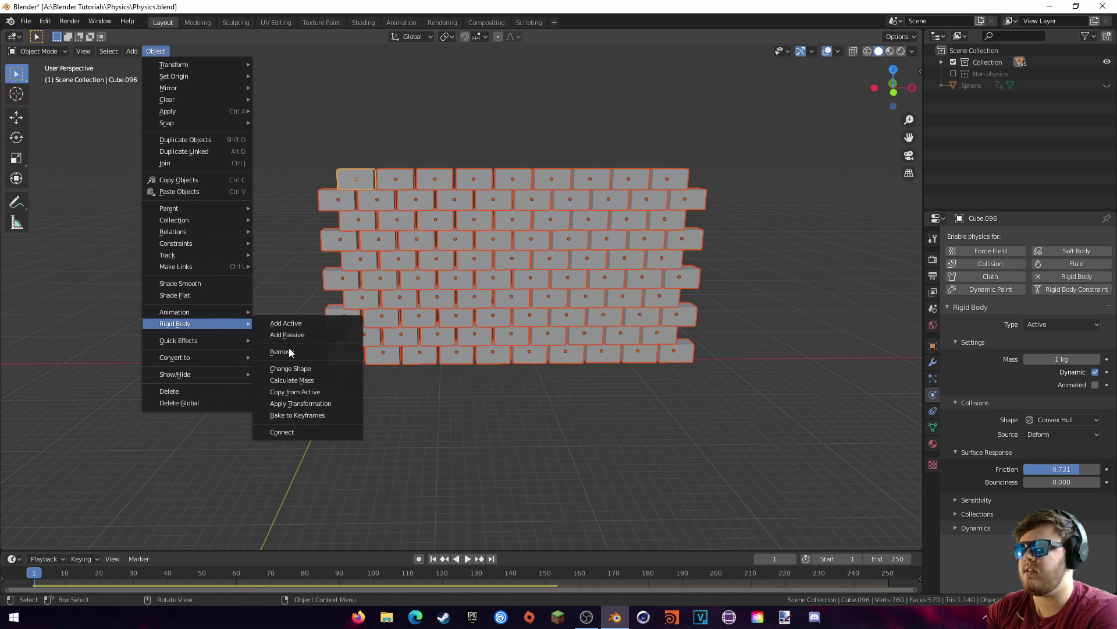
pyautogui.click(285, 392)
pyautogui.click(455, 238)
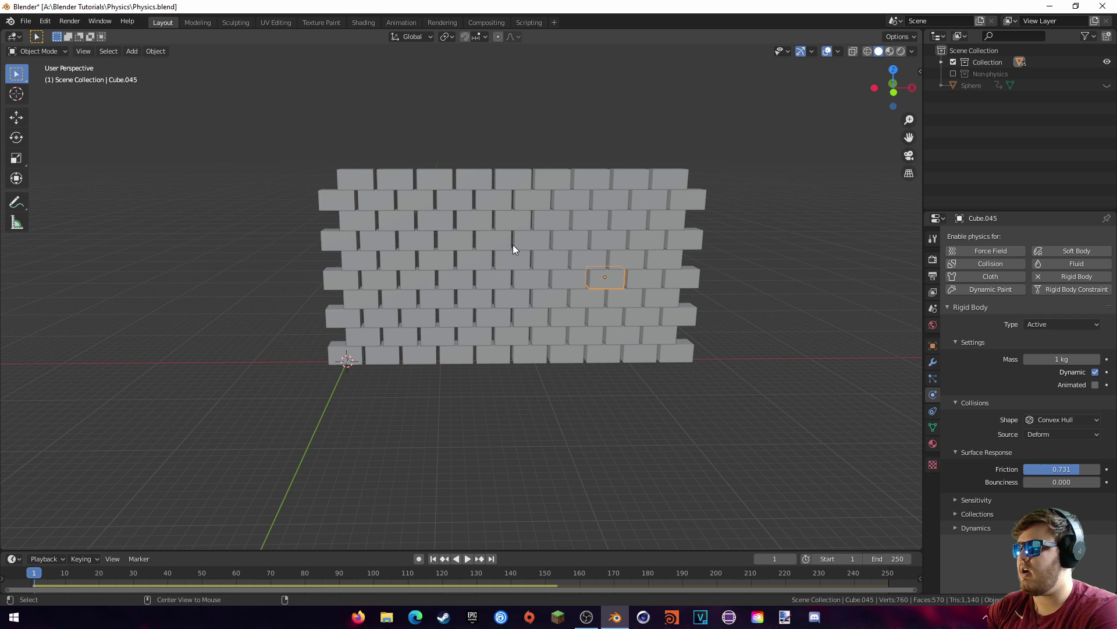
# - Unhide the sphere, re-enable the Non-physics collection, and play the simulation
pyautogui.hotkey('alt', 'h')
pyautogui.click(953, 74)
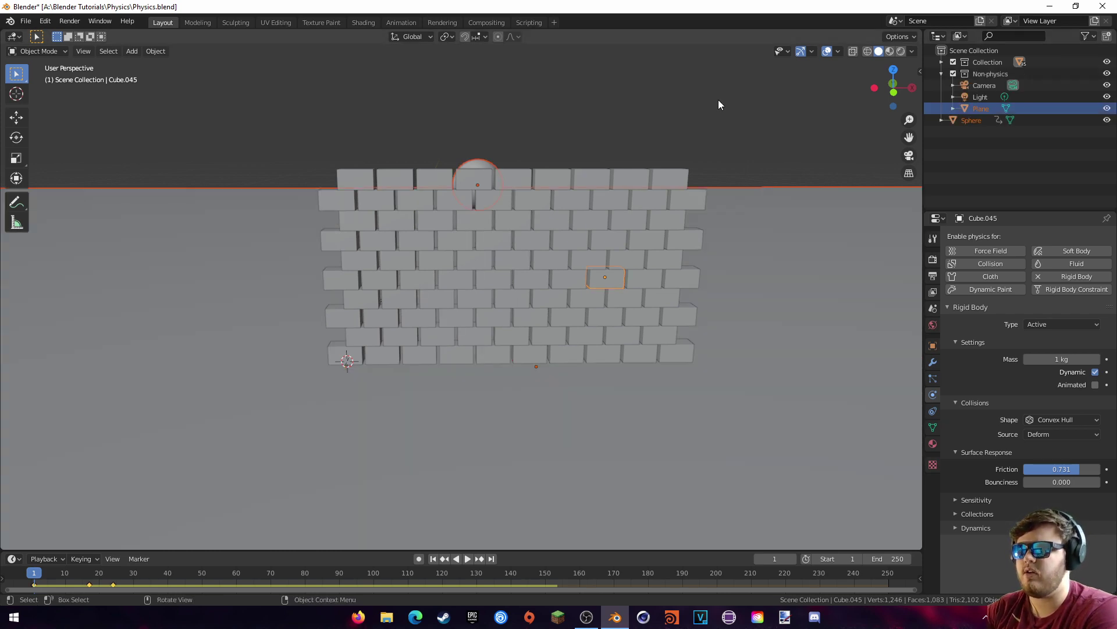
pyautogui.moveTo(718, 100); pyautogui.dragTo(664, 114, button='middle')
pyautogui.moveTo(669, 65); pyautogui.dragTo(546, 125, button='middle')
pyautogui.press('space')
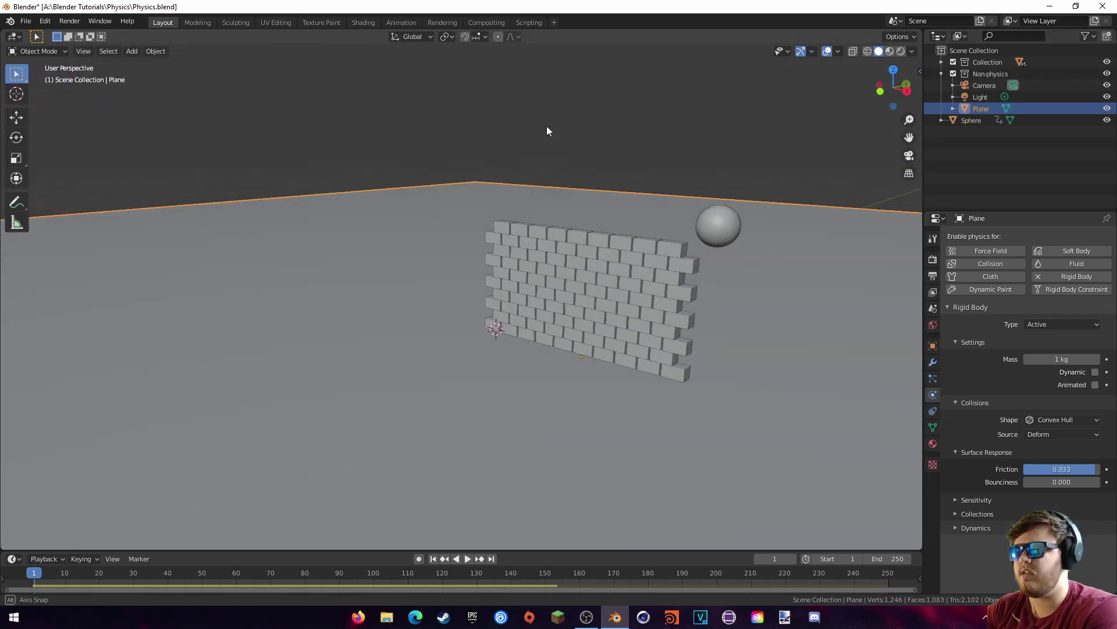
pyautogui.moveTo(470, 485); pyautogui.dragTo(522, 447, button='middle')
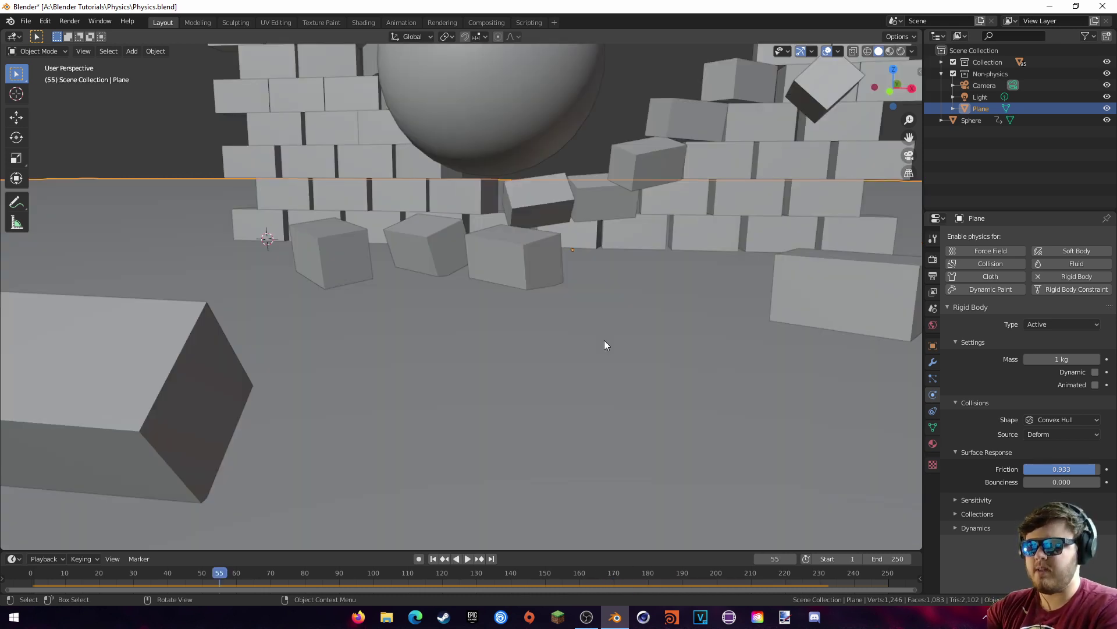
# - Switch to front orthographic view and inspect the fallen bricks resting on the floor
pyautogui.press('KP_1')
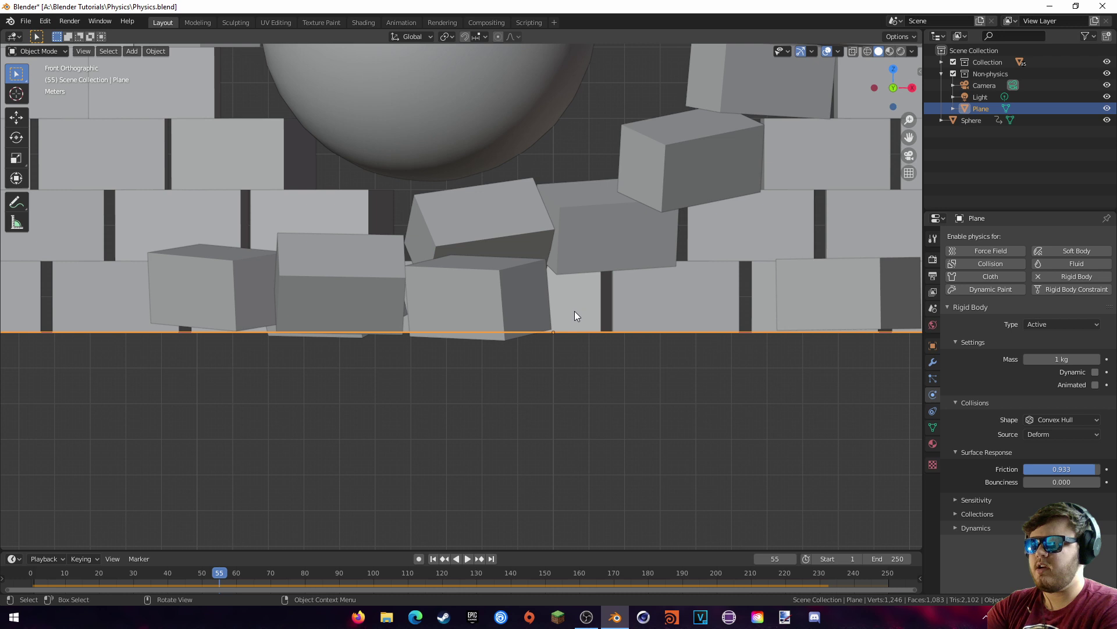
pyautogui.keyDown('shift'); pyautogui.moveTo(529, 350); pyautogui.dragTo(559, 347, button='middle'); pyautogui.keyUp('shift')
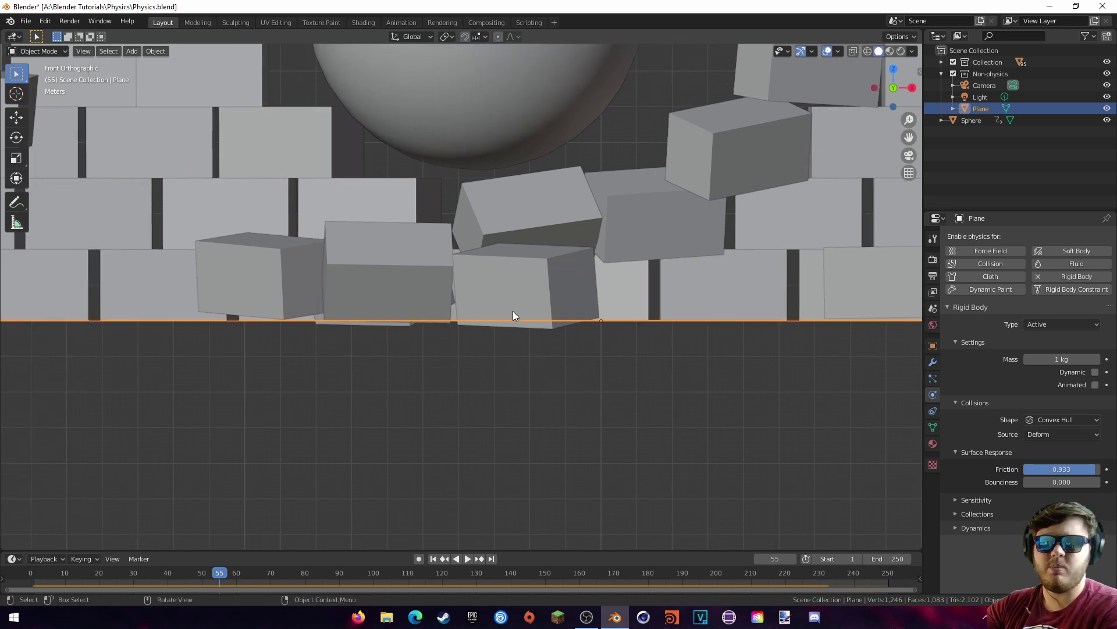
pyautogui.scroll(5, 577, 340)
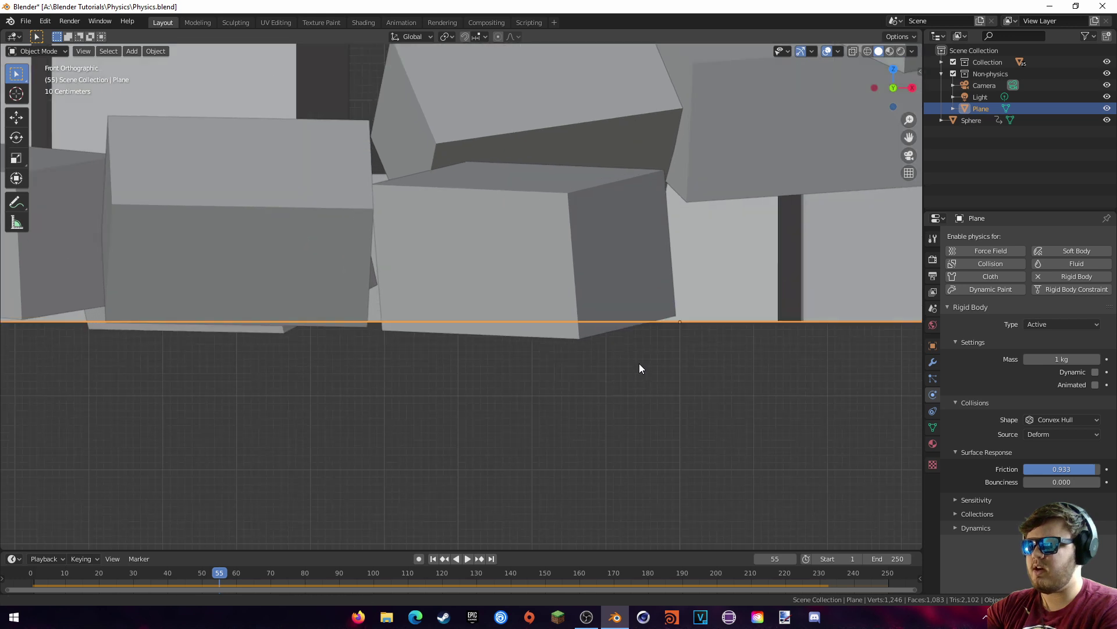
pyautogui.keyDown('shift'); pyautogui.moveTo(639, 369); pyautogui.dragTo(595, 369, button='middle'); pyautogui.keyUp('shift')
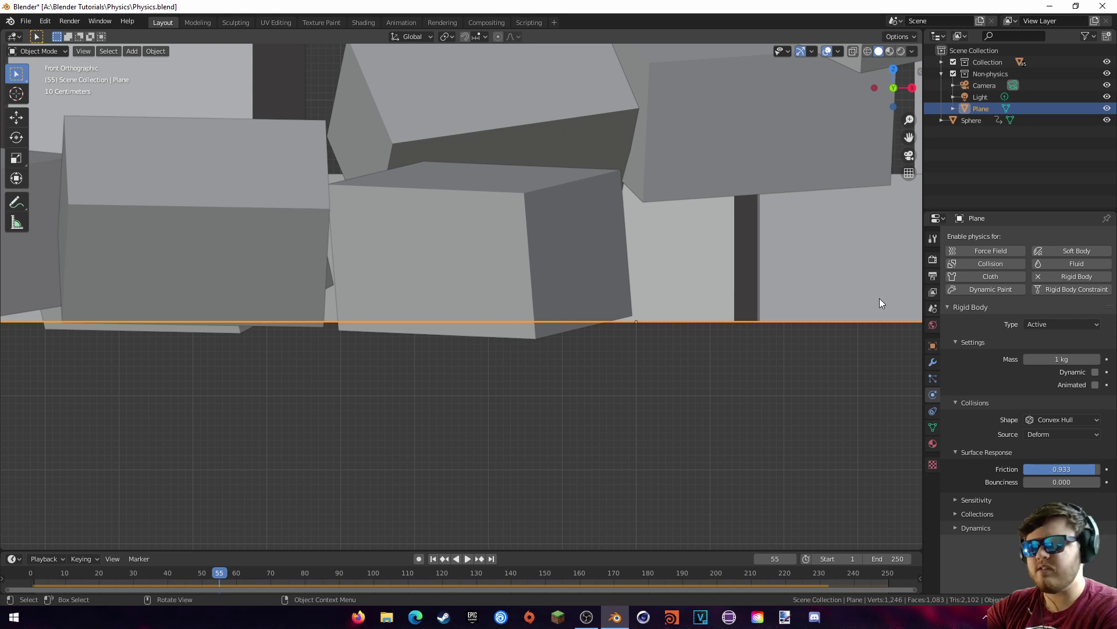
# - In Scene Properties' Rigid Body World, set Steps Per Second and Solver Iterations to 100
pyautogui.click(932, 312)
pyautogui.click(948, 353)
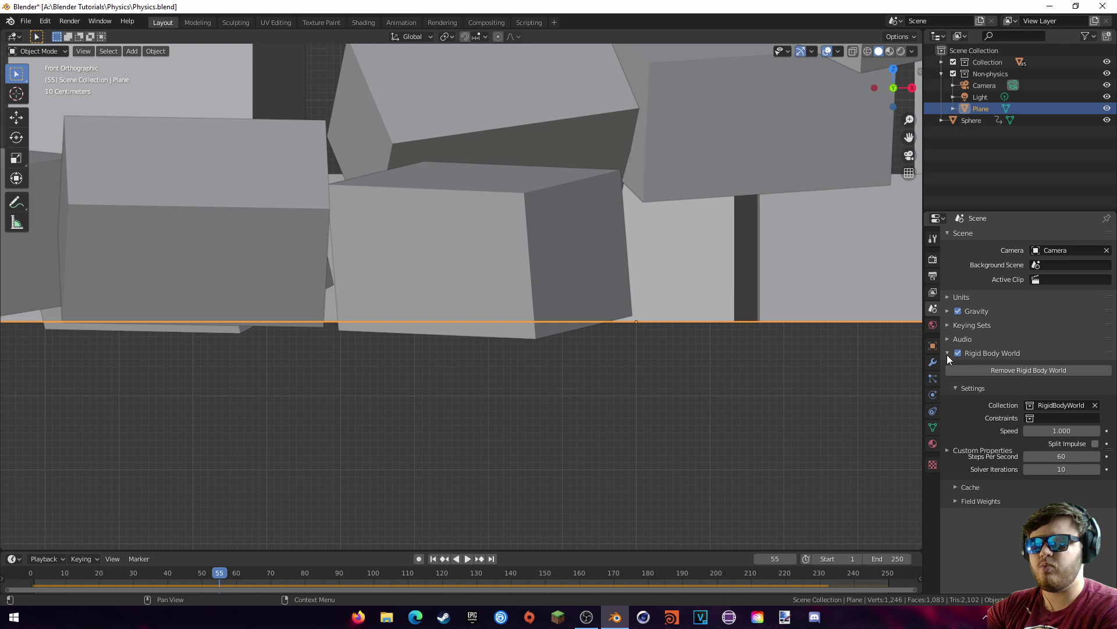
pyautogui.click(435, 557)
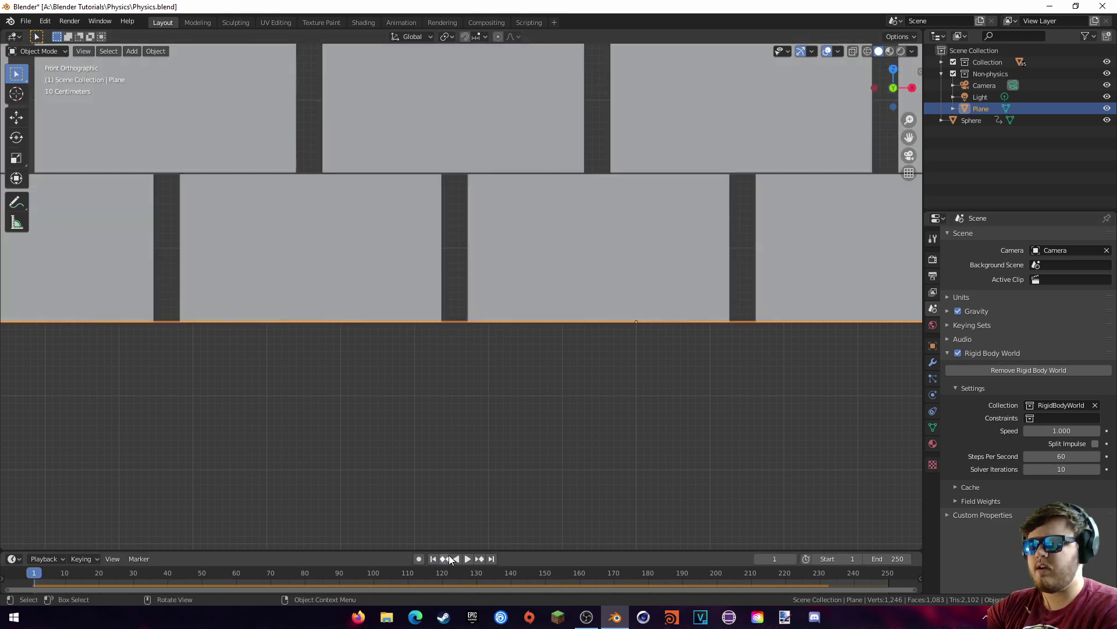
pyautogui.moveTo(803, 397); pyautogui.dragTo(793, 401, button='middle')
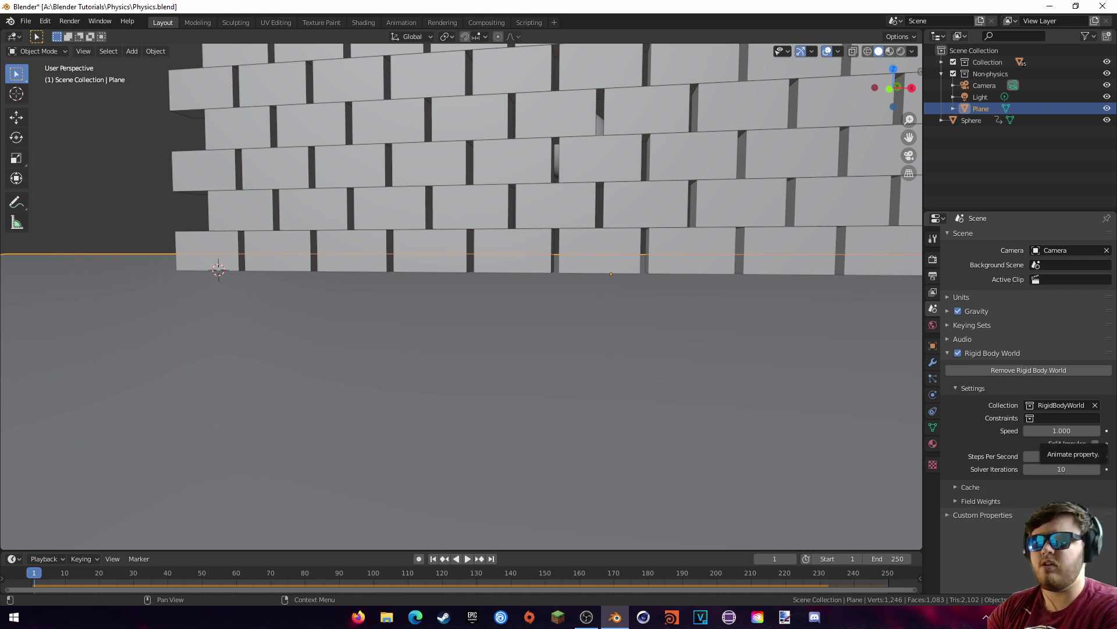
pyautogui.click(1047, 456)
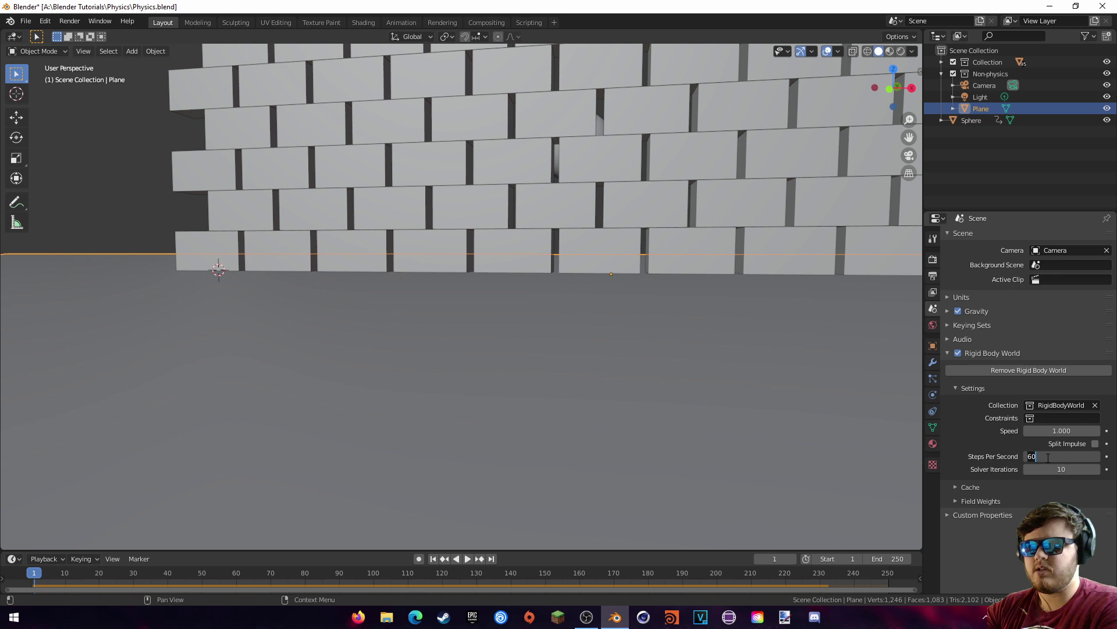
pyautogui.write('100')
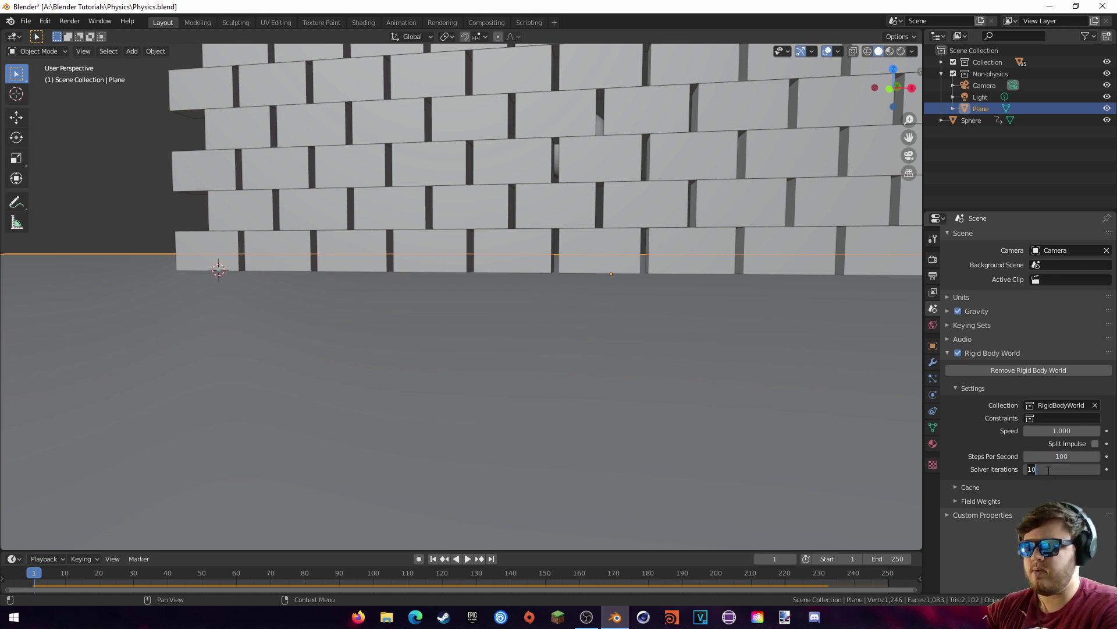
pyautogui.click(1048, 470)
pyautogui.write('100')
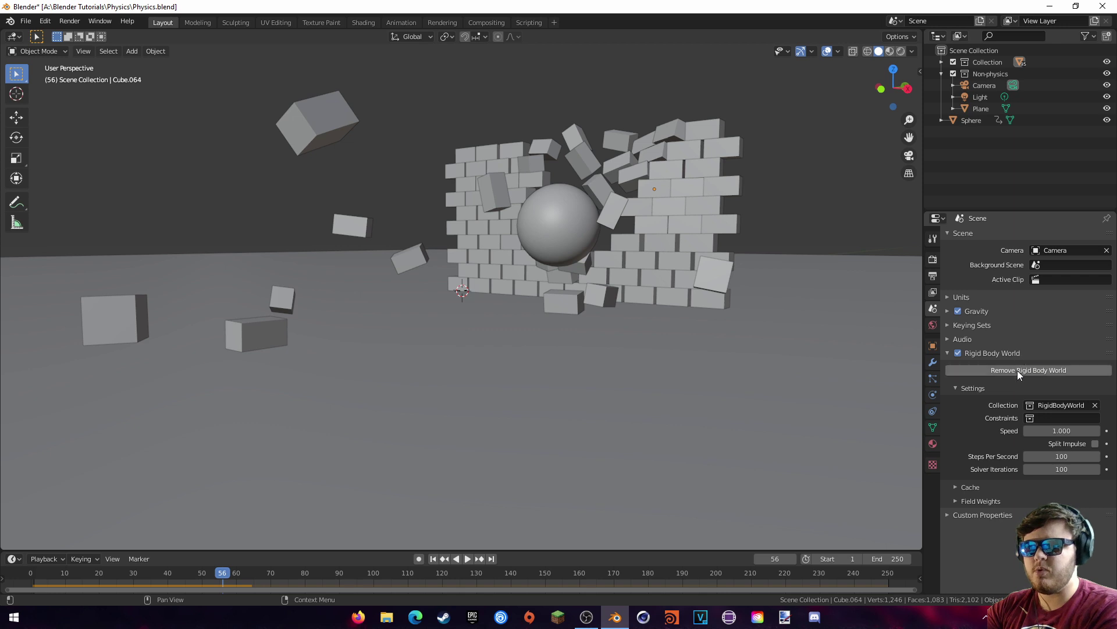
# - Expand the Rigid Body World Cache panel and bake frames 1–250 from frame 1
pyautogui.click(959, 488)
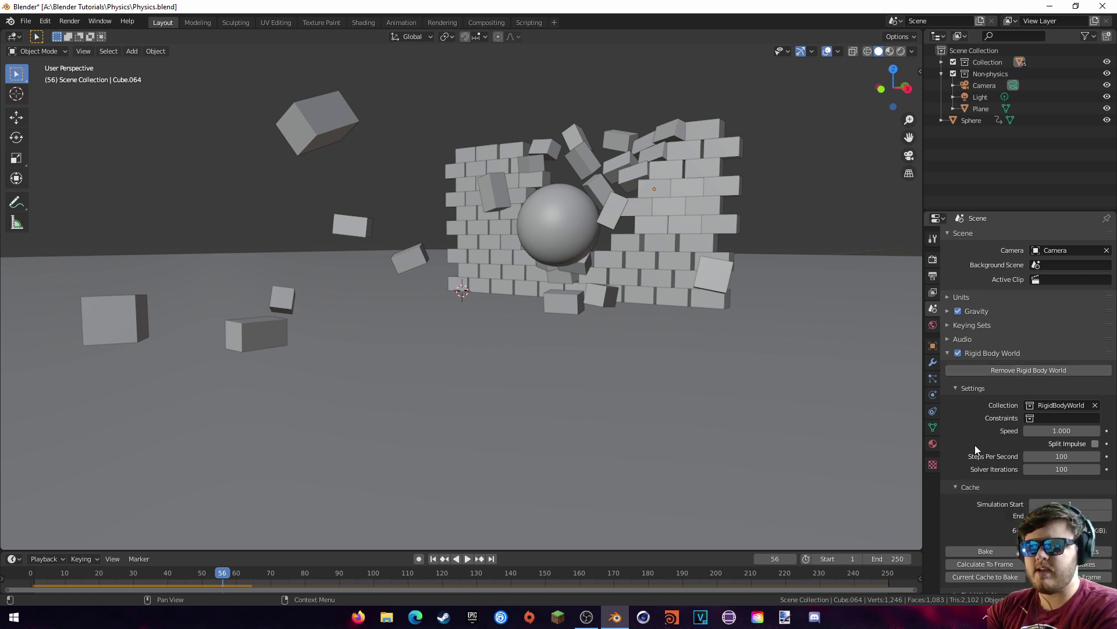
pyautogui.scroll(-1, 976, 445)
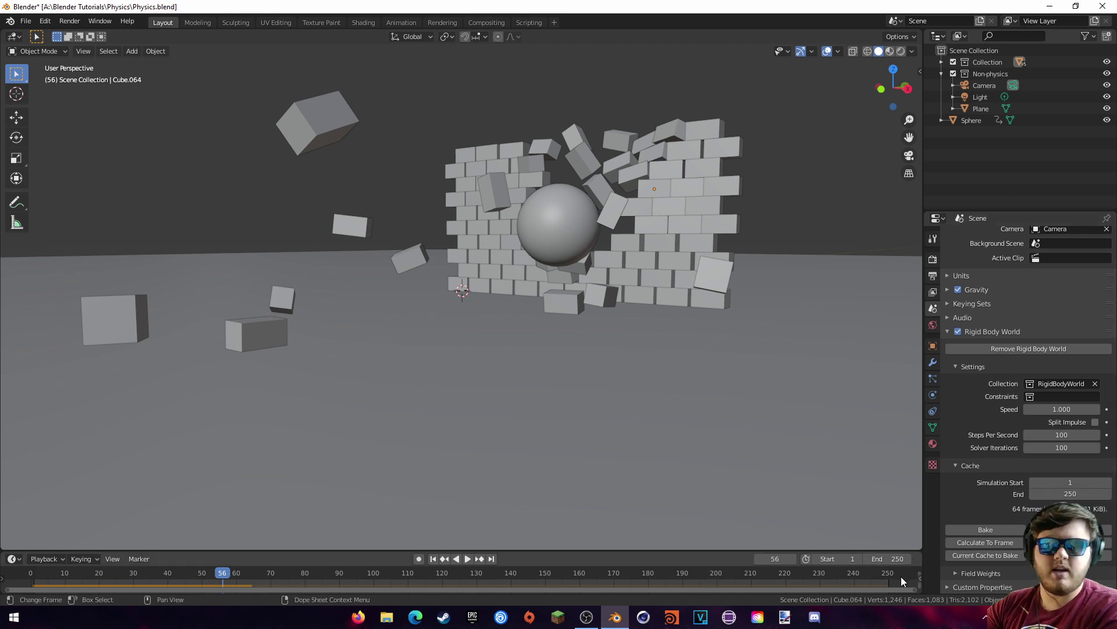
pyautogui.click(432, 558)
pyautogui.click(985, 528)
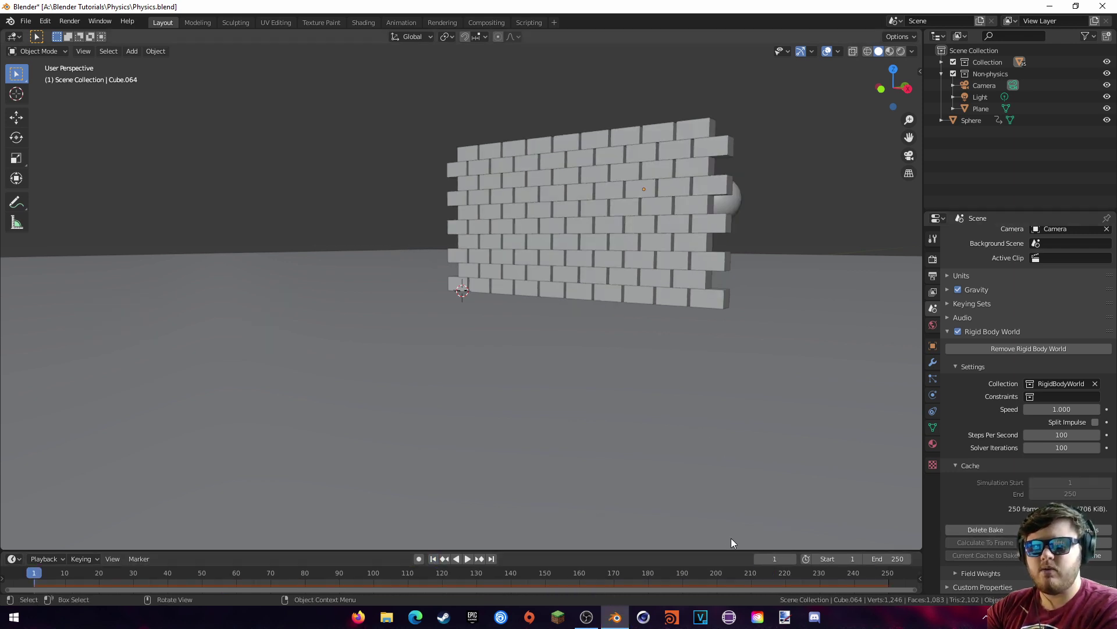
# - Play the baked smash from frame 1, stop at frame 90, and save the file
pyautogui.press('space')
pyautogui.moveTo(232, 577); pyautogui.dragTo(33, 599)
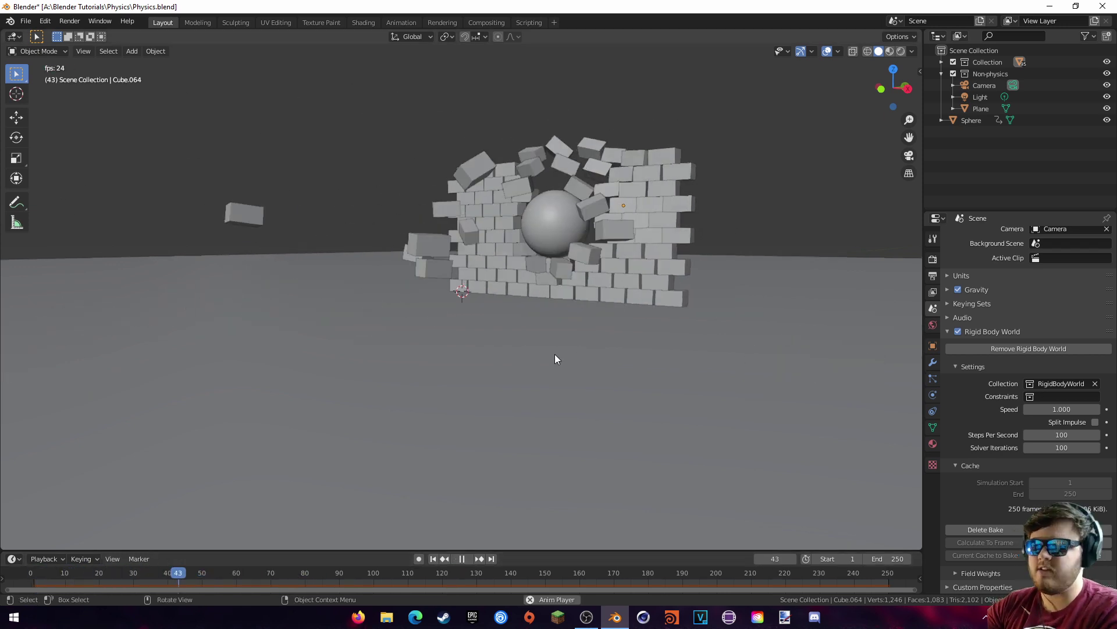
pyautogui.moveTo(594, 291); pyautogui.dragTo(576, 302, button='middle')
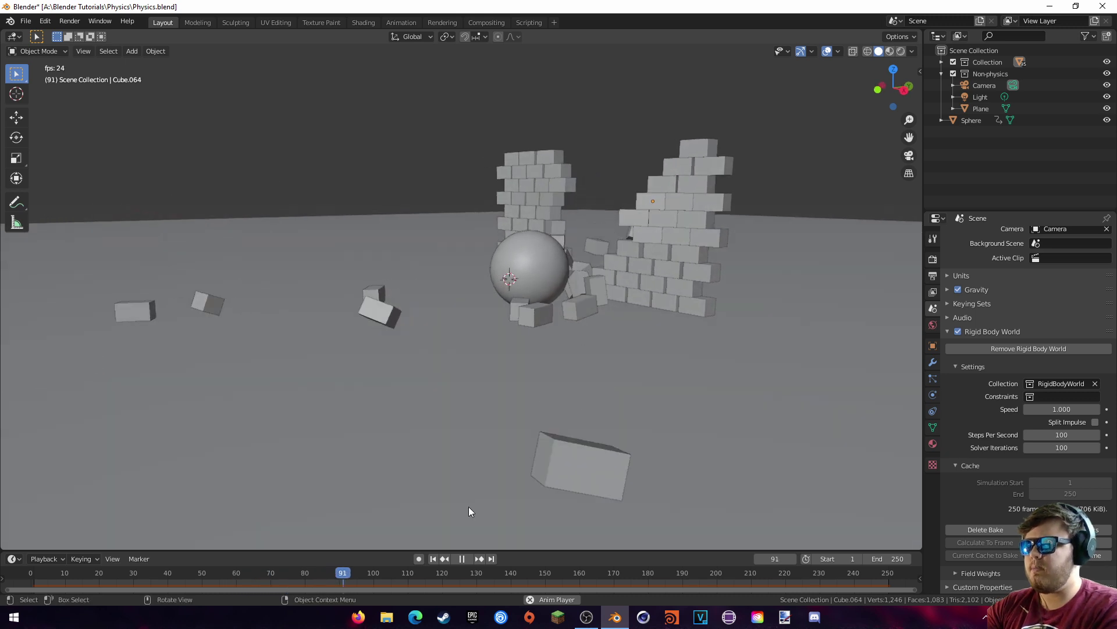
pyautogui.press('space')
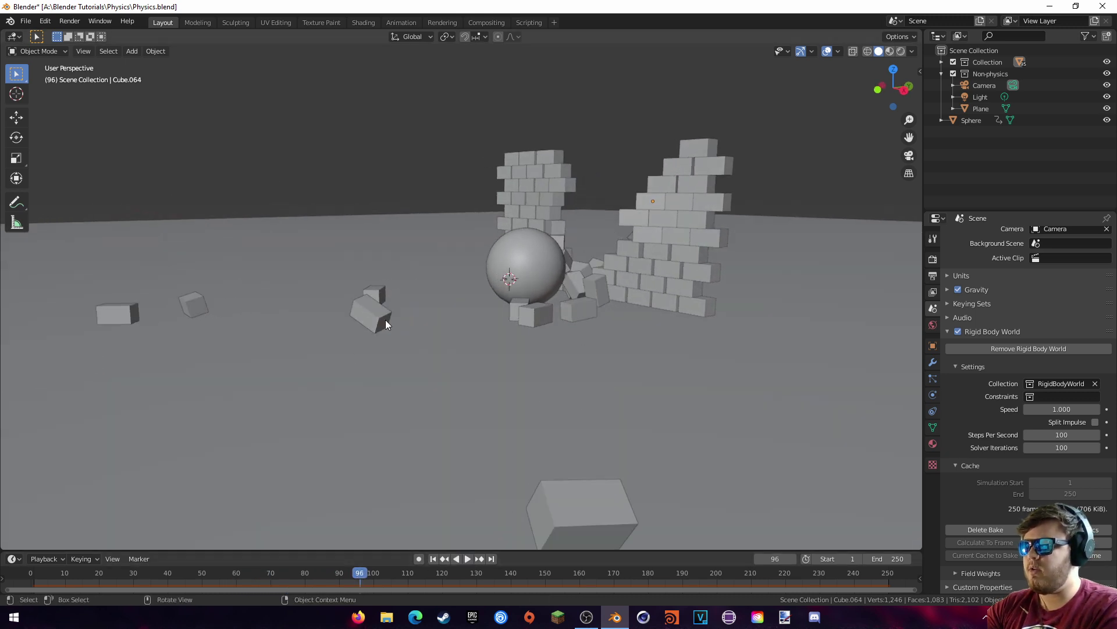
pyautogui.click(433, 559)
pyautogui.press('space')
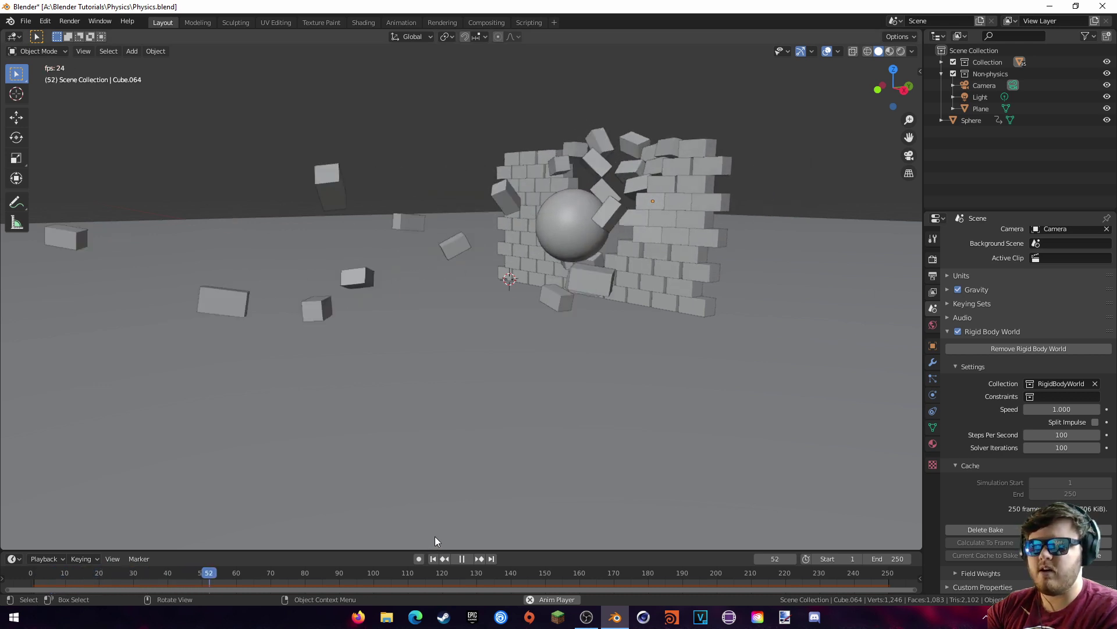
pyautogui.press('space')
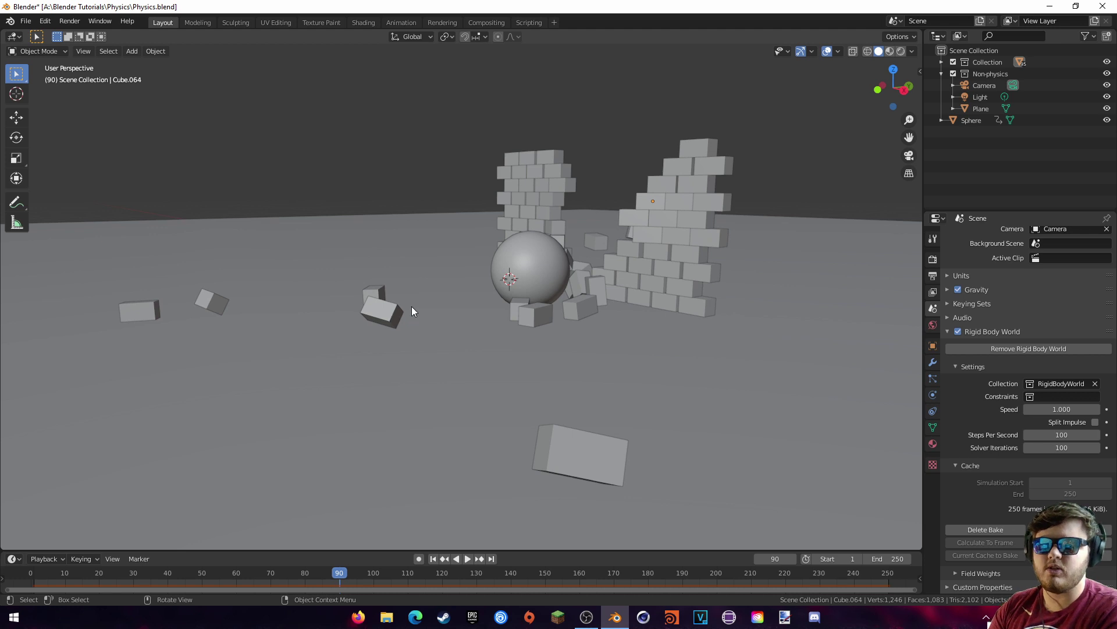
pyautogui.hotkey('ctrl', 's')
pyautogui.moveTo(411, 306); pyautogui.dragTo(618, 216, button='middle')
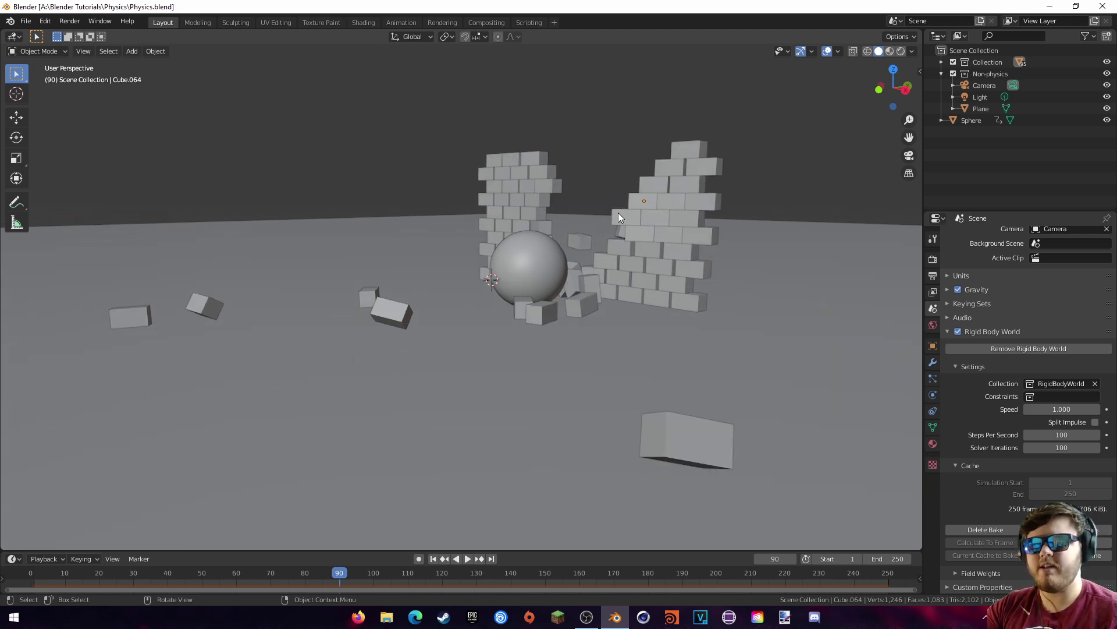